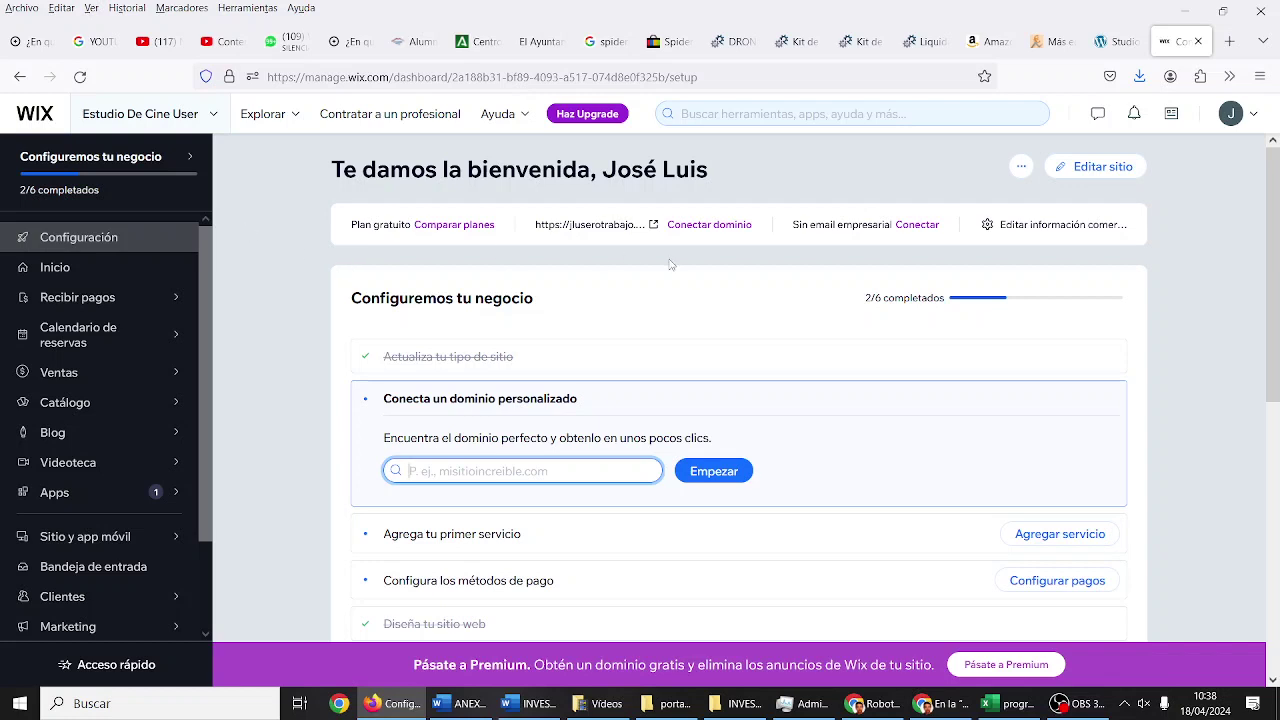
Step: Start a new site with 'Crear un sitio nuevo' from the site-name dropdown
left_click(94, 157)
left_click(94, 157)
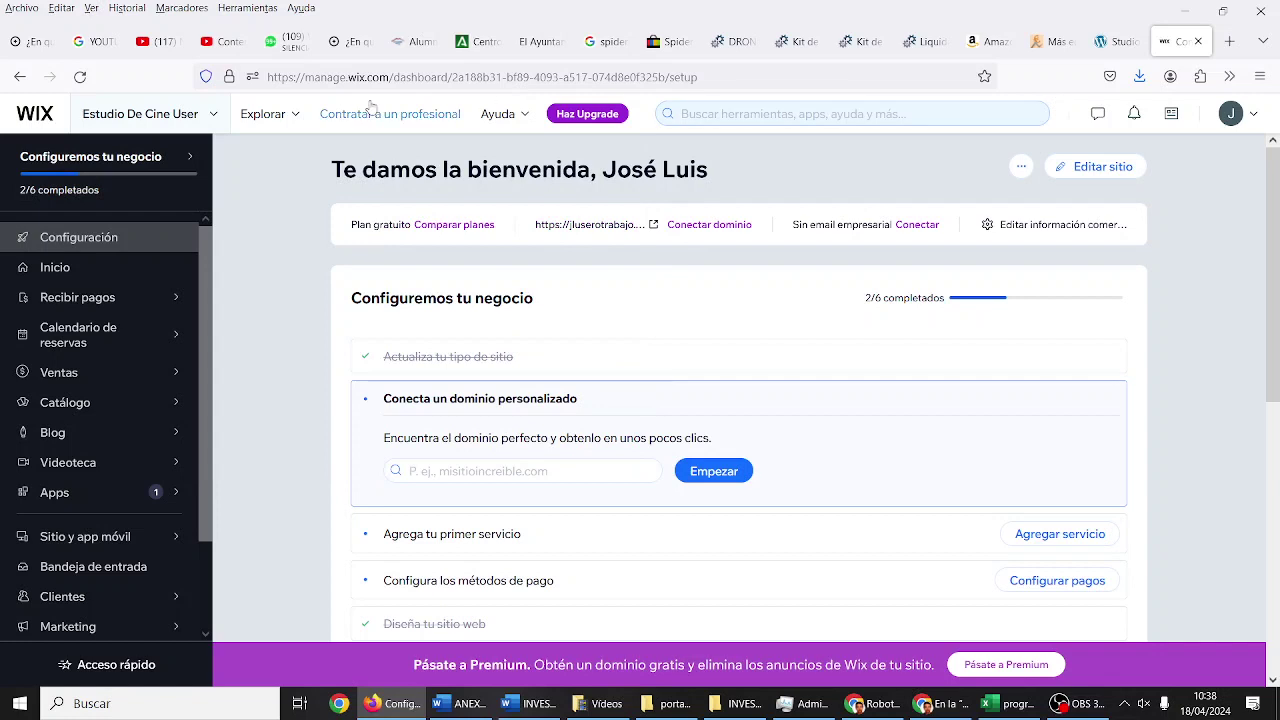
left_click(215, 116)
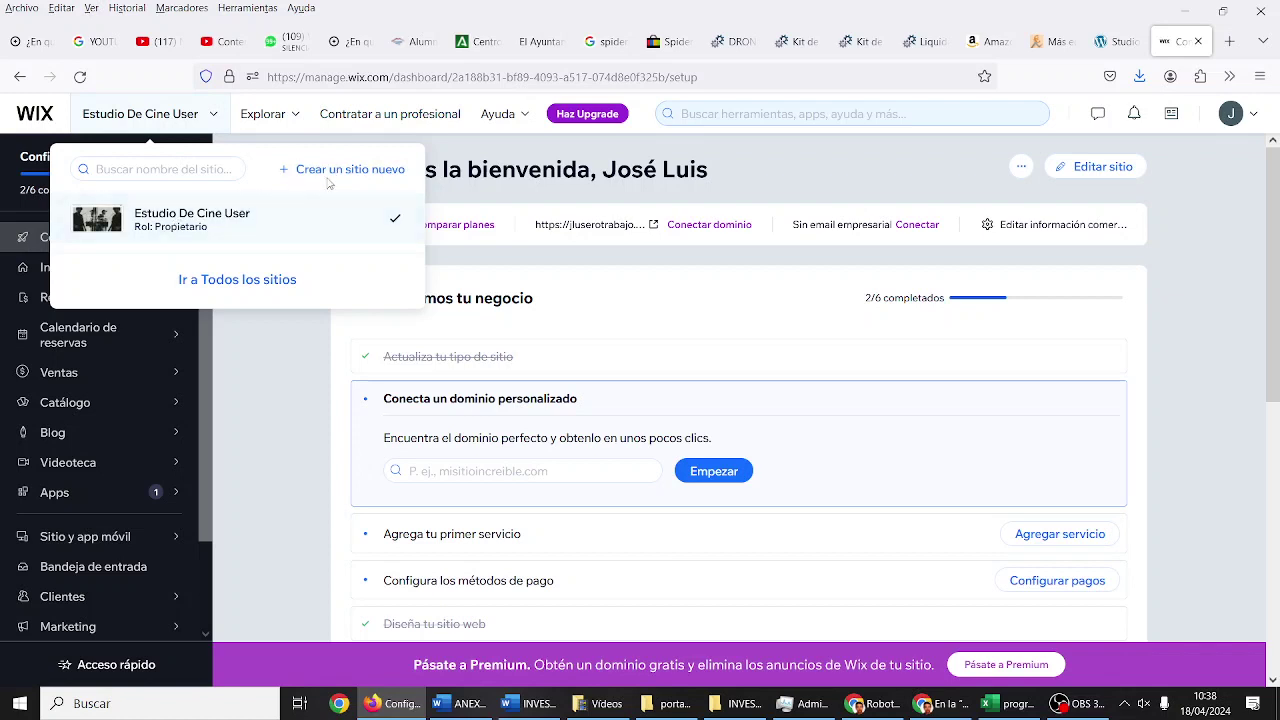
left_click(341, 172)
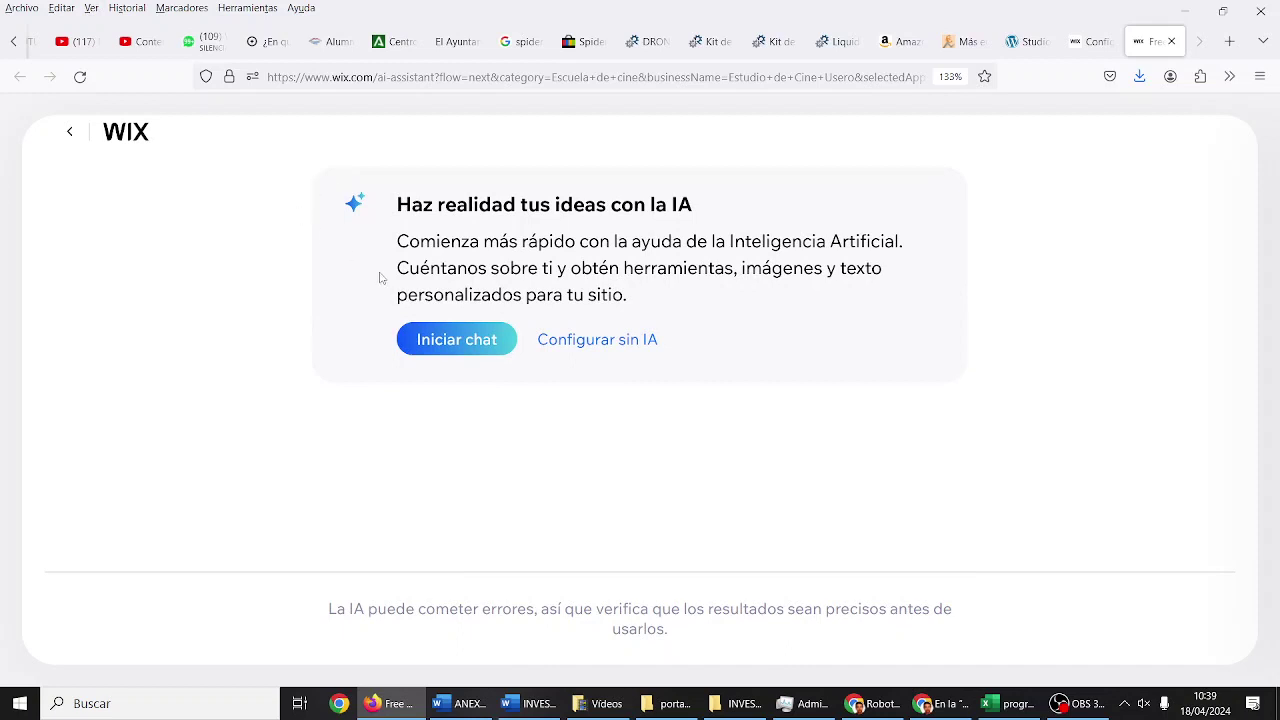
Step: Begin the AI-assisted site setup with 'Iniciar chat'
left_click(452, 340)
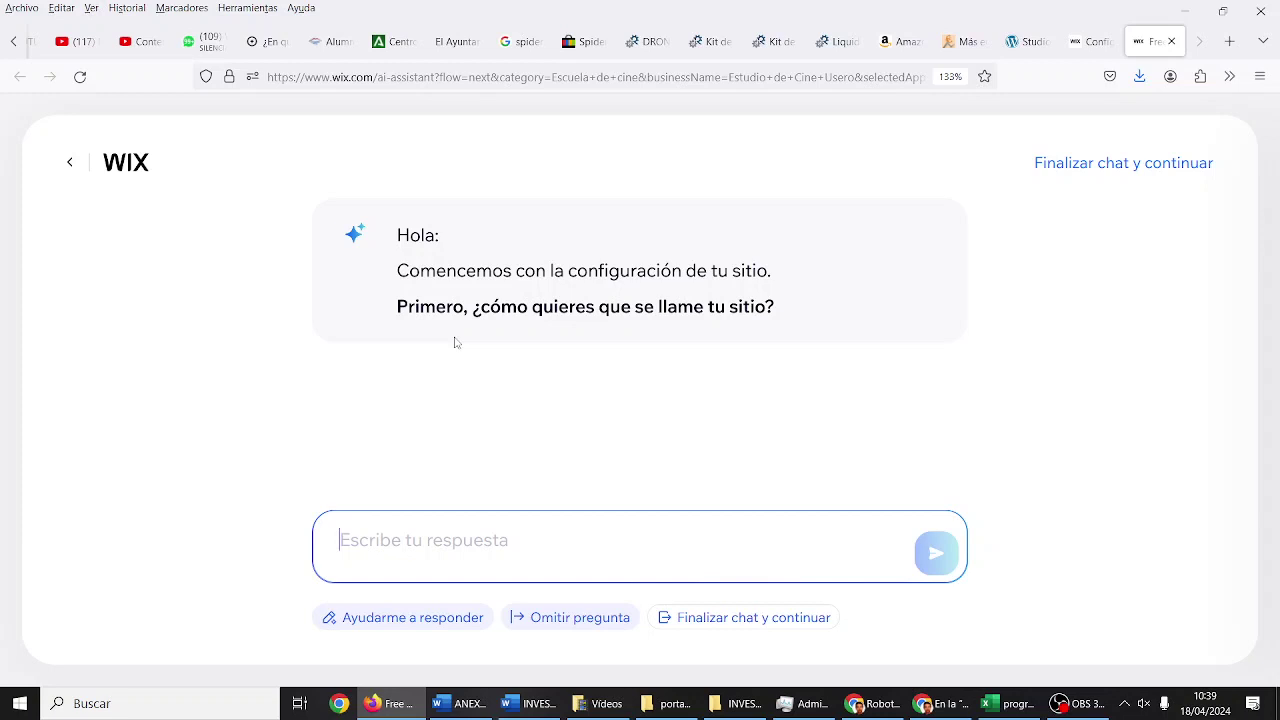
Step: Enter 'Escuela de Cine' as the start of the site name in the reply box
type("eSCU")
key("BackSpace")
key("BackSpace")
key("BackSpace")
key("BackSpace")
type("Edcue")
key("BackSpace")
key("BackSpace")
key("BackSpace")
key("BackSpace")
type("sue")
key("BackSpace")
key("BackSpace")
type("cuela de Cine")
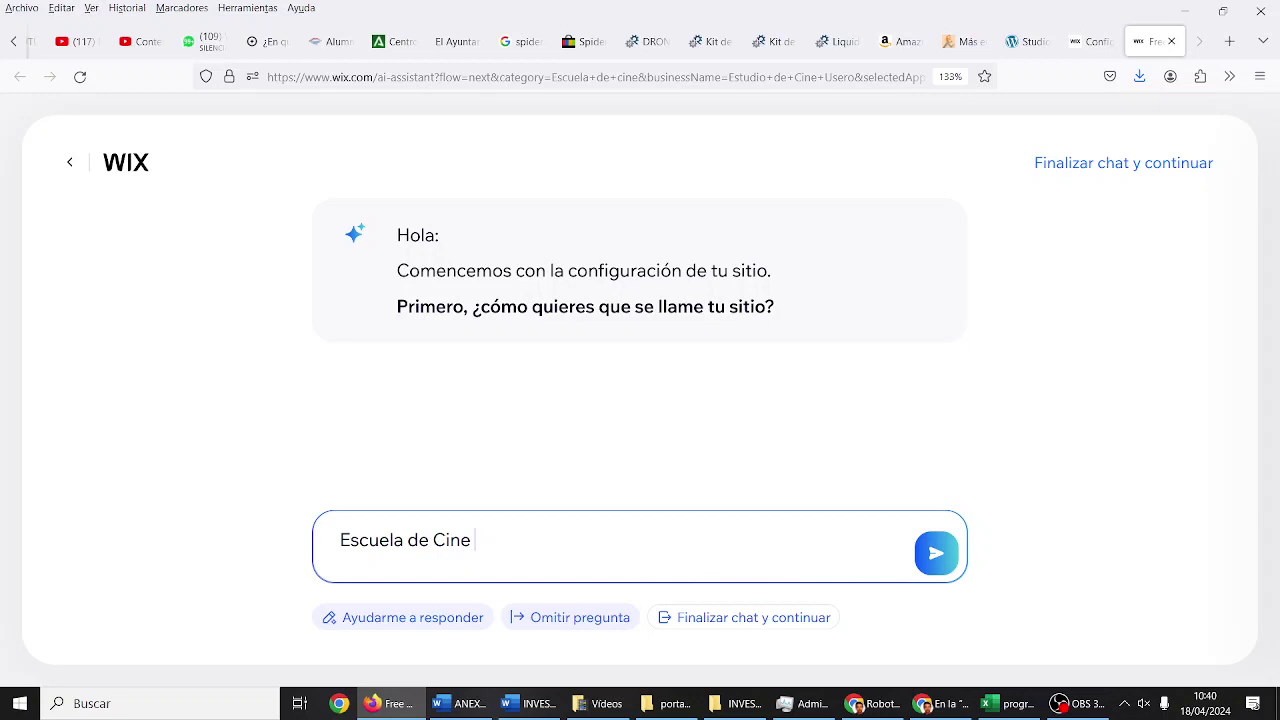
type("el")
key("BackSpace")
key("BackSpace")
type("EL ME")
key("BackSpace")
key("BackSpace")
key("BackSpace")
key("BackSpace")
key("BackSpace")
left_click(453, 342)
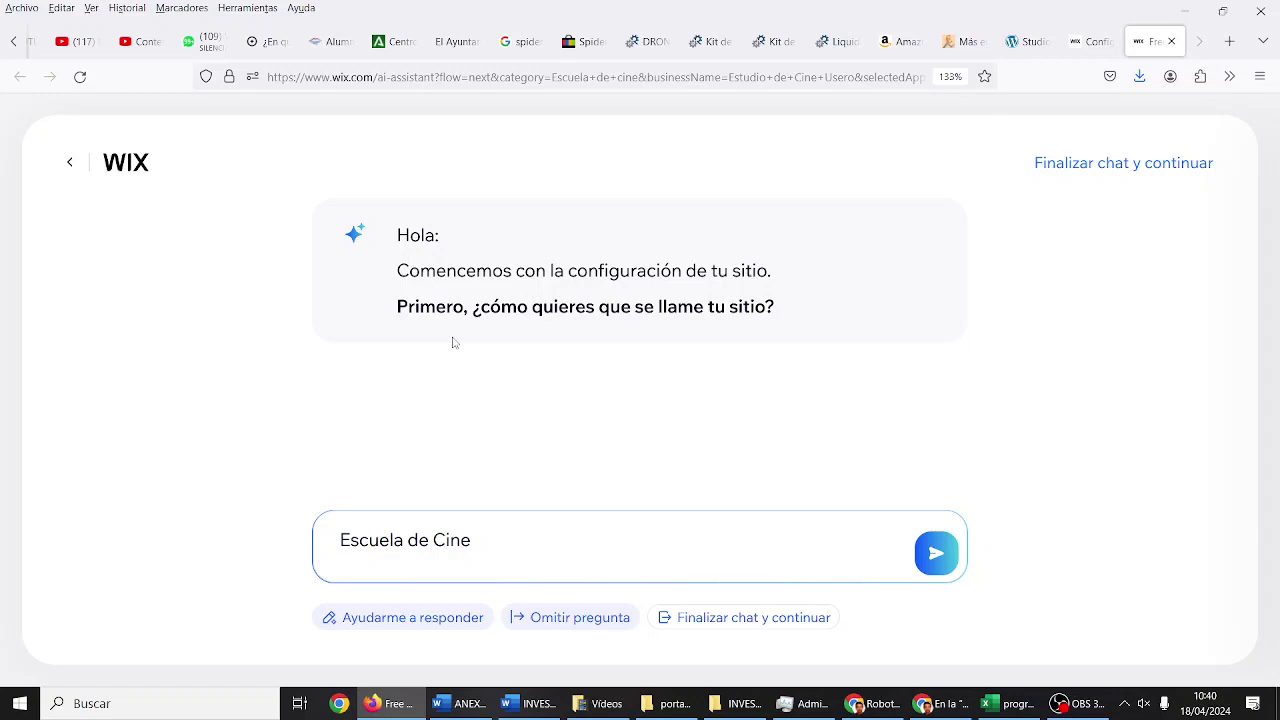
Step: Complete the name with 'STARSYSTEM' and the owner's surname, then send it
left_click(538, 563)
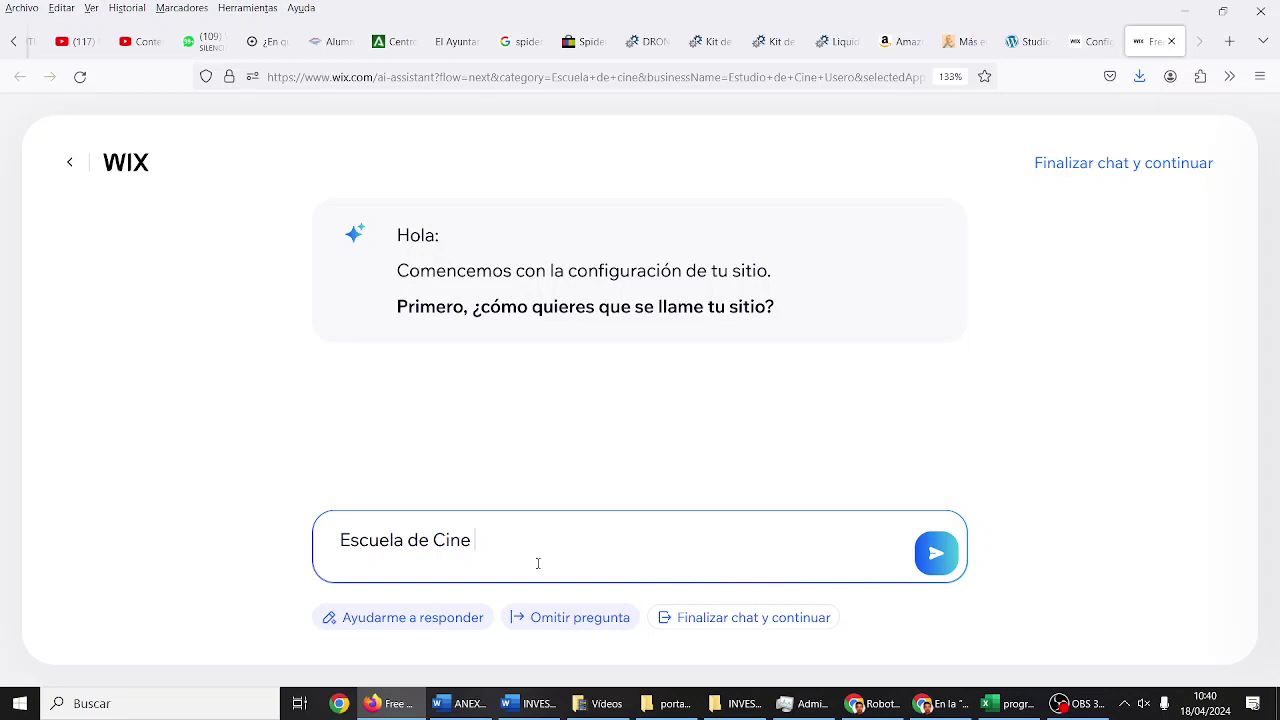
type("STARSYSTEM USERO")
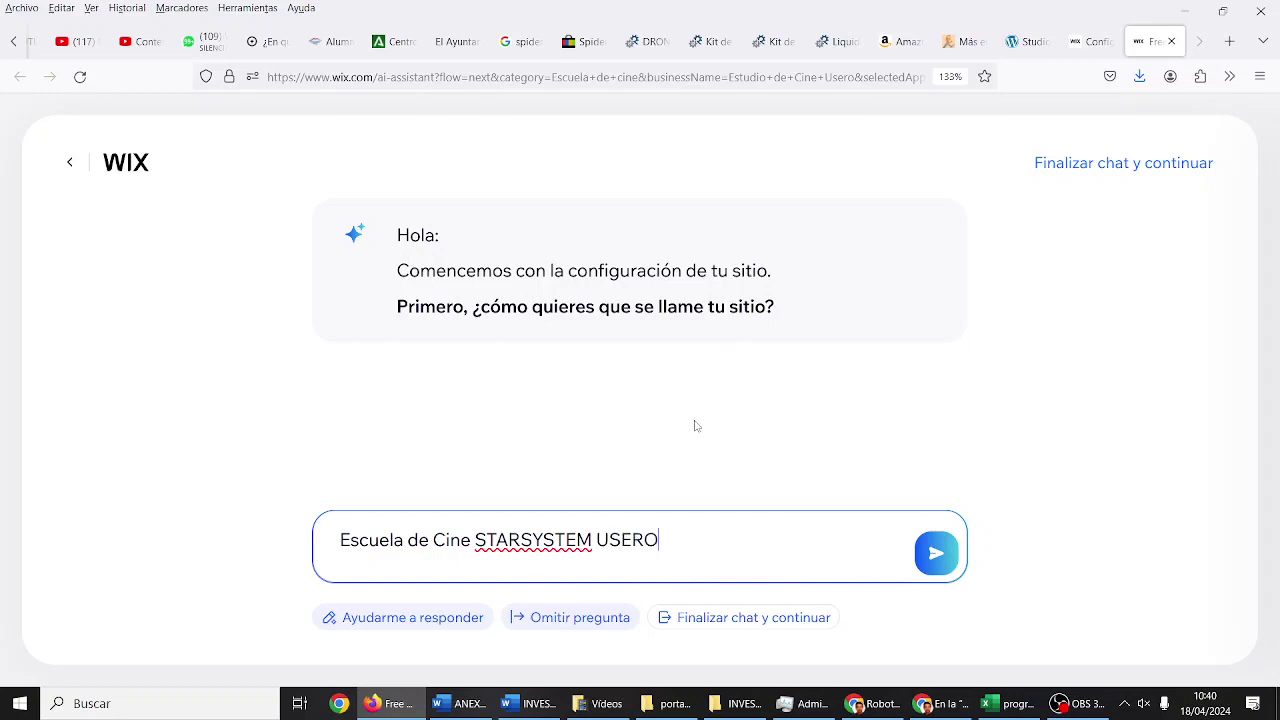
left_click(943, 553)
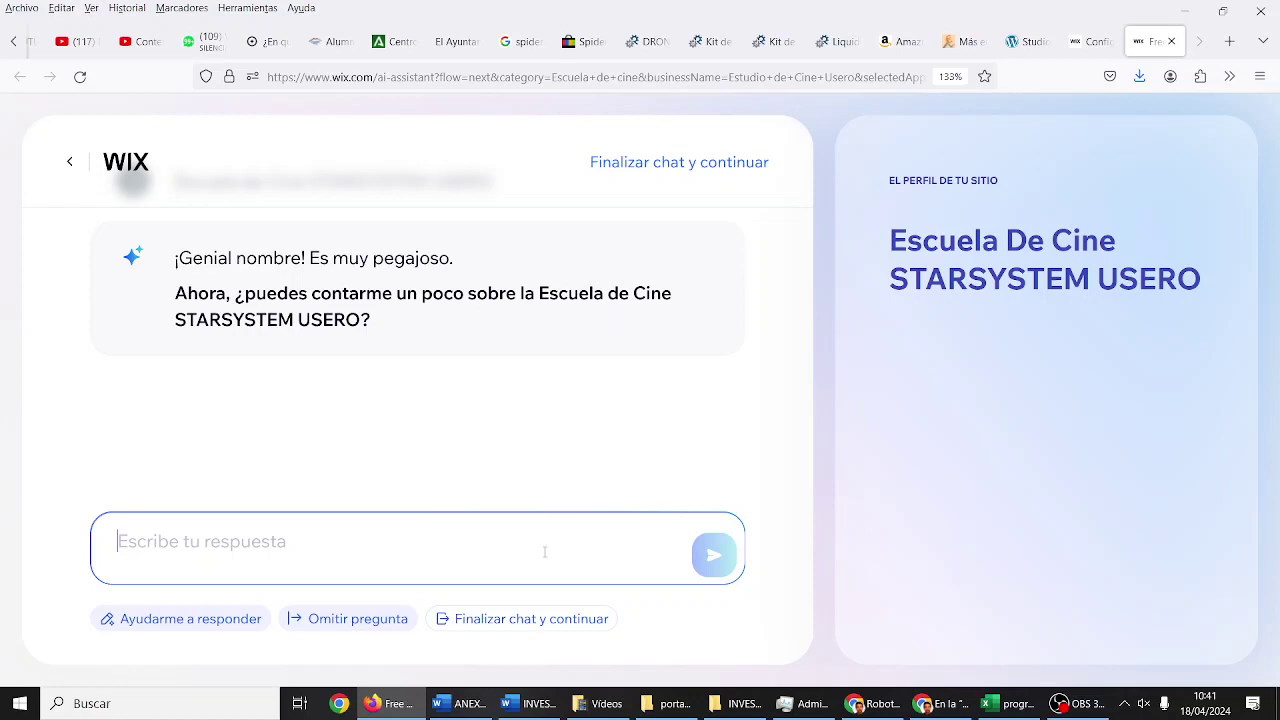
Step: Describe the school as opening next month, with acting-for-camera classes and quarterly pair short films
type("vAM")
key("BackSpace")
key("BackSpace")
key("BackSpace")
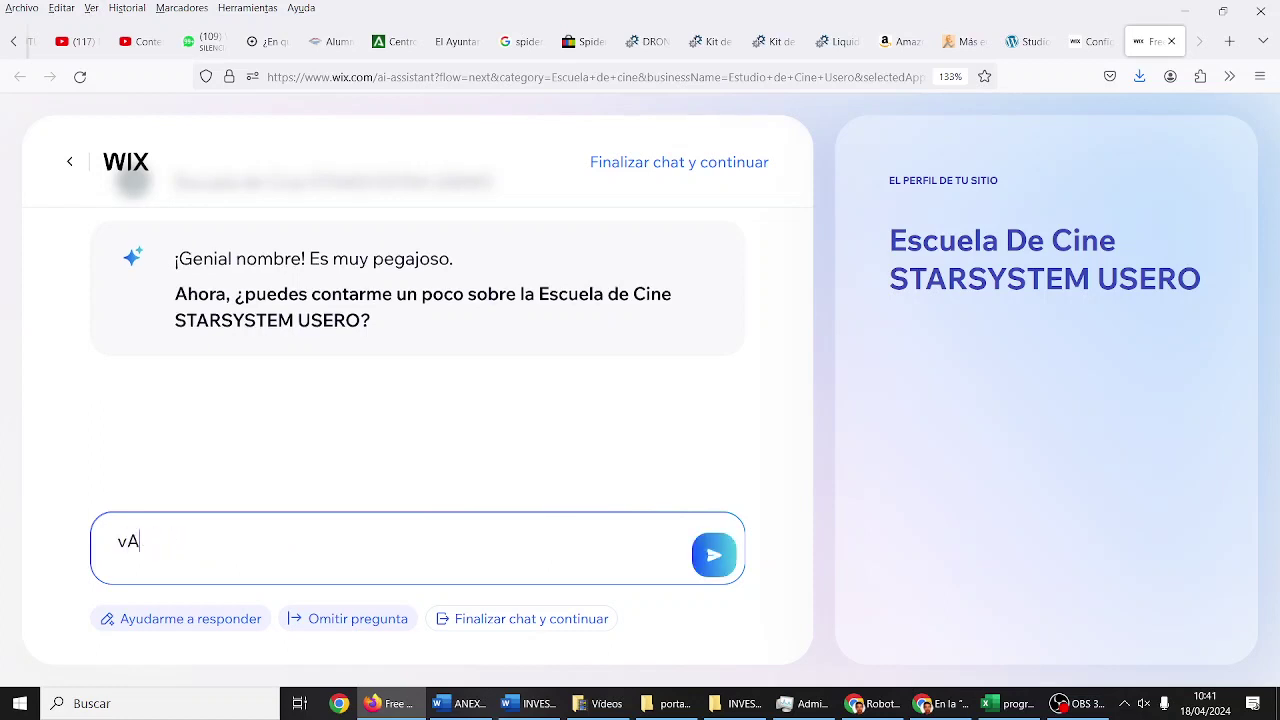
type("Vamos a brir el")
key("BackSpace")
key("BackSpace")
key("BackSpace")
key("BackSpace")
key("BackSpace")
key("BackSpace")
key("BackSpace")
key("BackSpace")
type("ab")
key("BackSpace")
key("BackSpace")
type("rir el me")
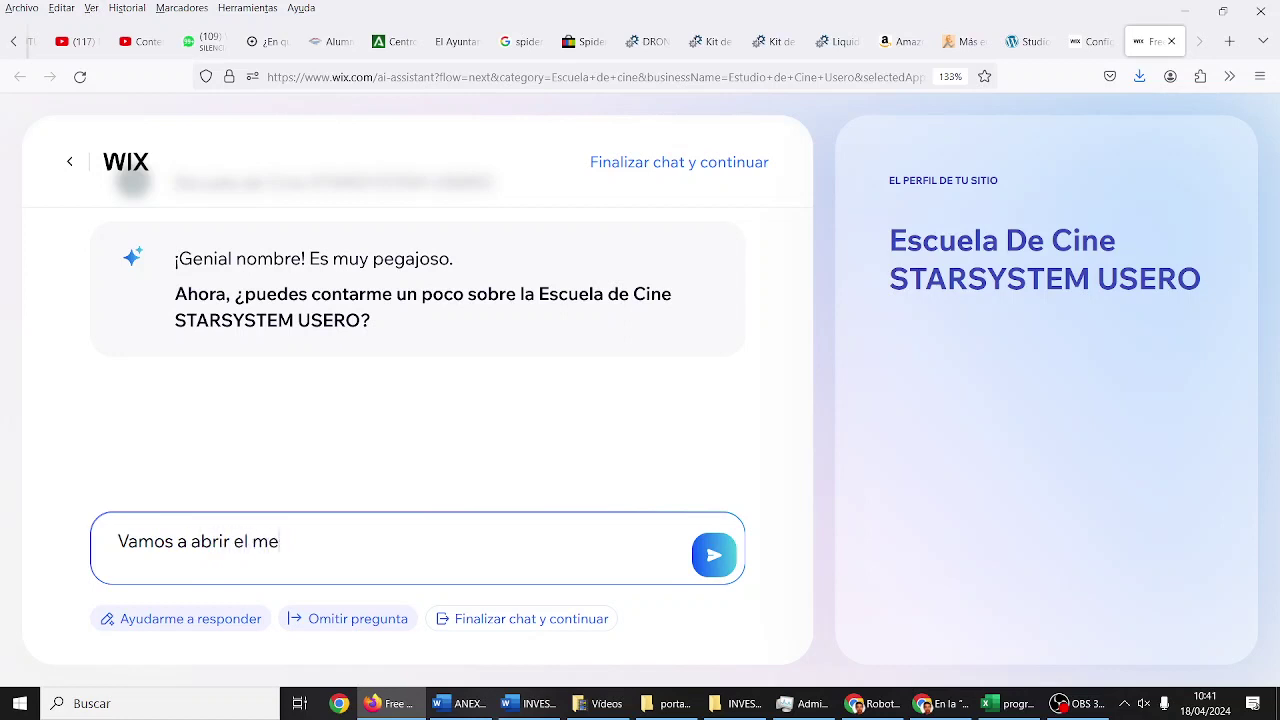
type("s que viene. Vamos a ofrecer")
type(" clases de actuación a")
type("nte la cámara ")
type("y también vamos a h")
type("acer cursos ")
type("puntuales de g")
type("uion y direcció")
type("n cinematr")
key("BackSpace")
type("ográfica. Además, rodamos un corto")
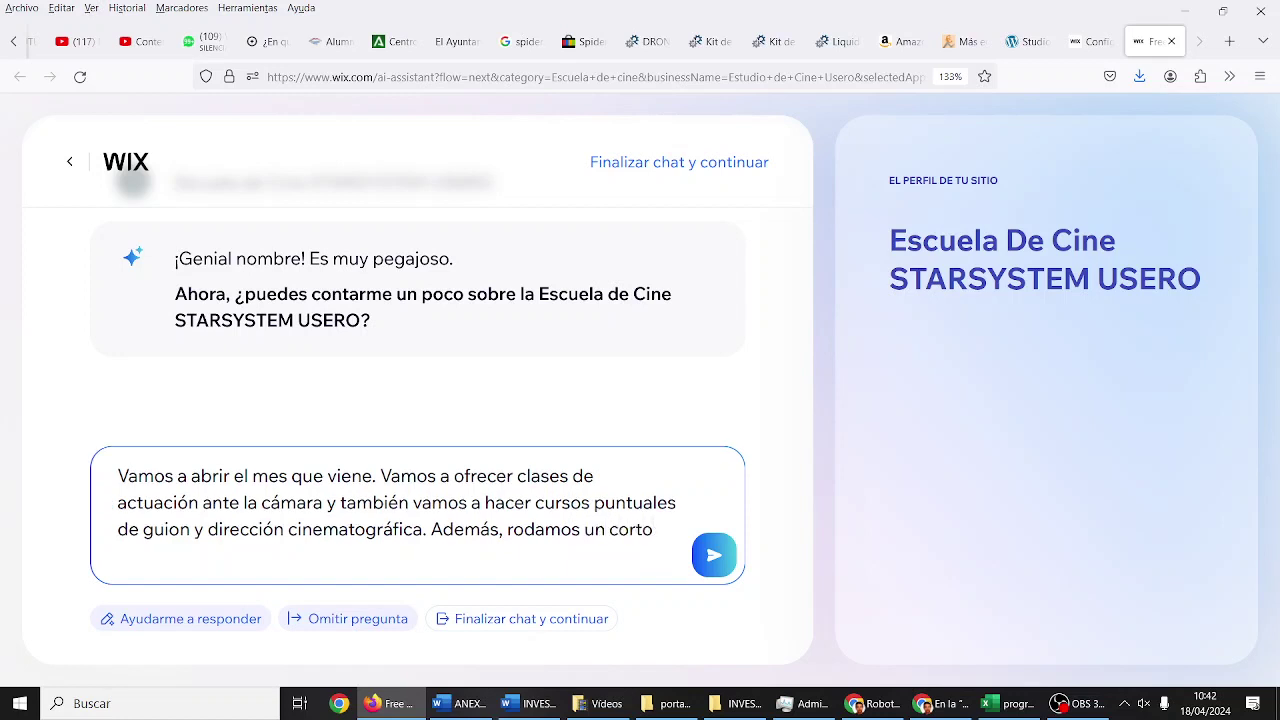
type(" por parejas con guiones origin")
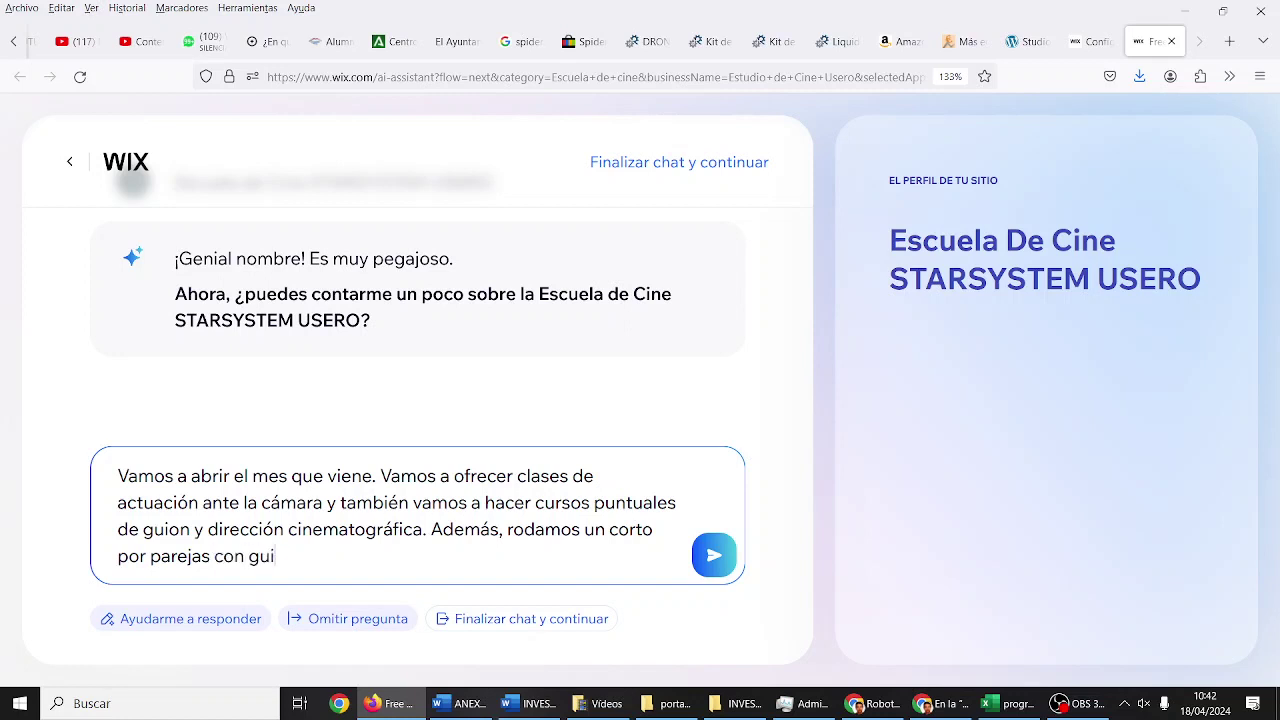
key("BackSpace")
key("BackSpace")
type("inal")
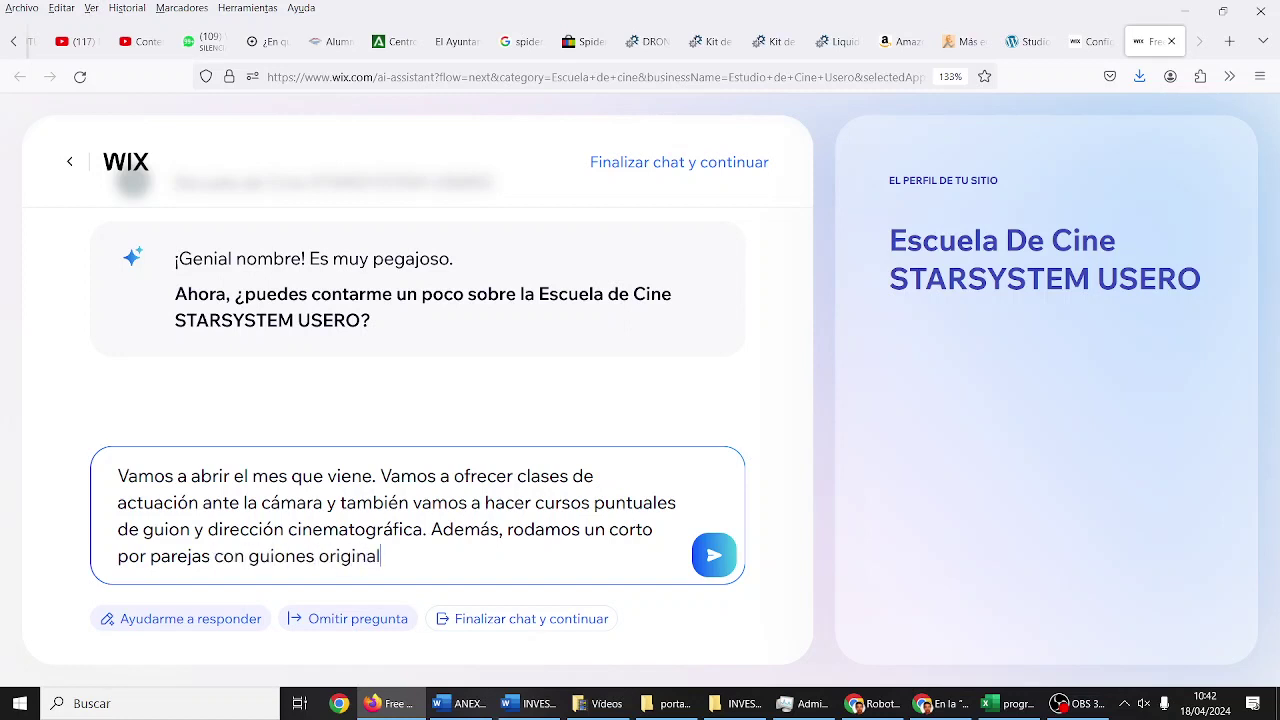
type("es al trimestre.")
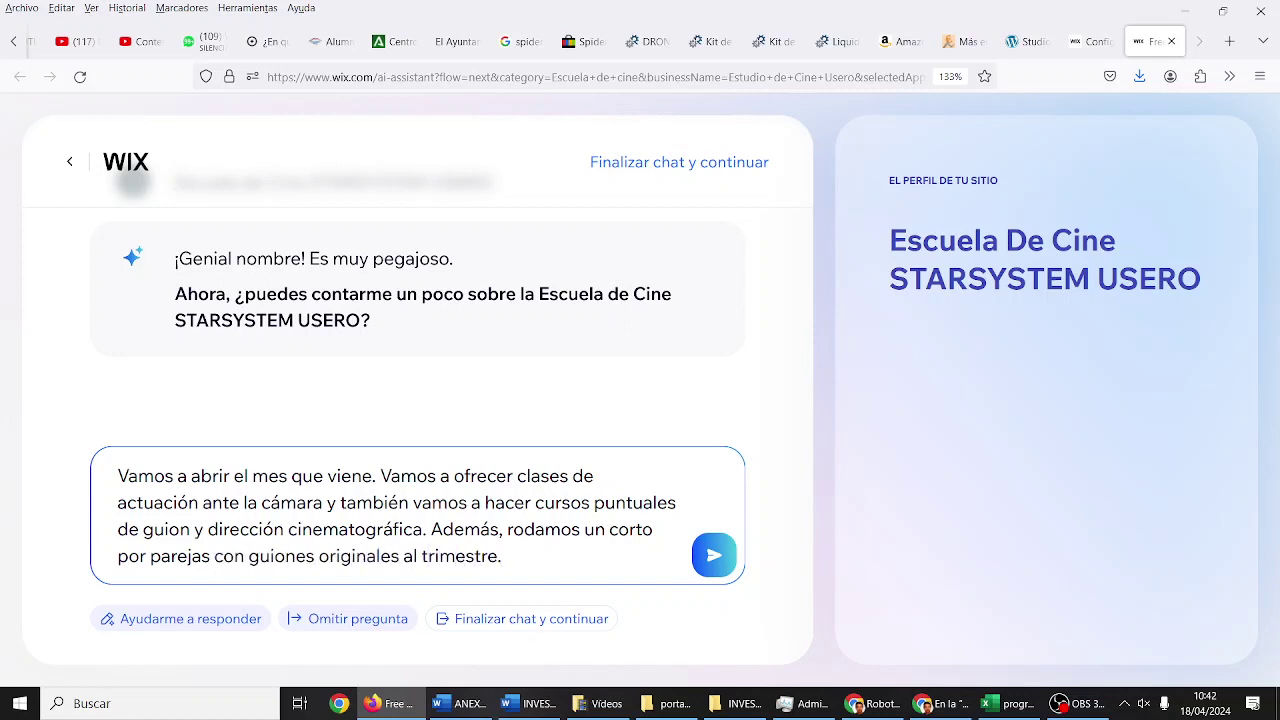
Step: Add end-of-year group shorts for festivals and individual casting-prep classes, then send the description
key("BackSpace")
type("y un corto")
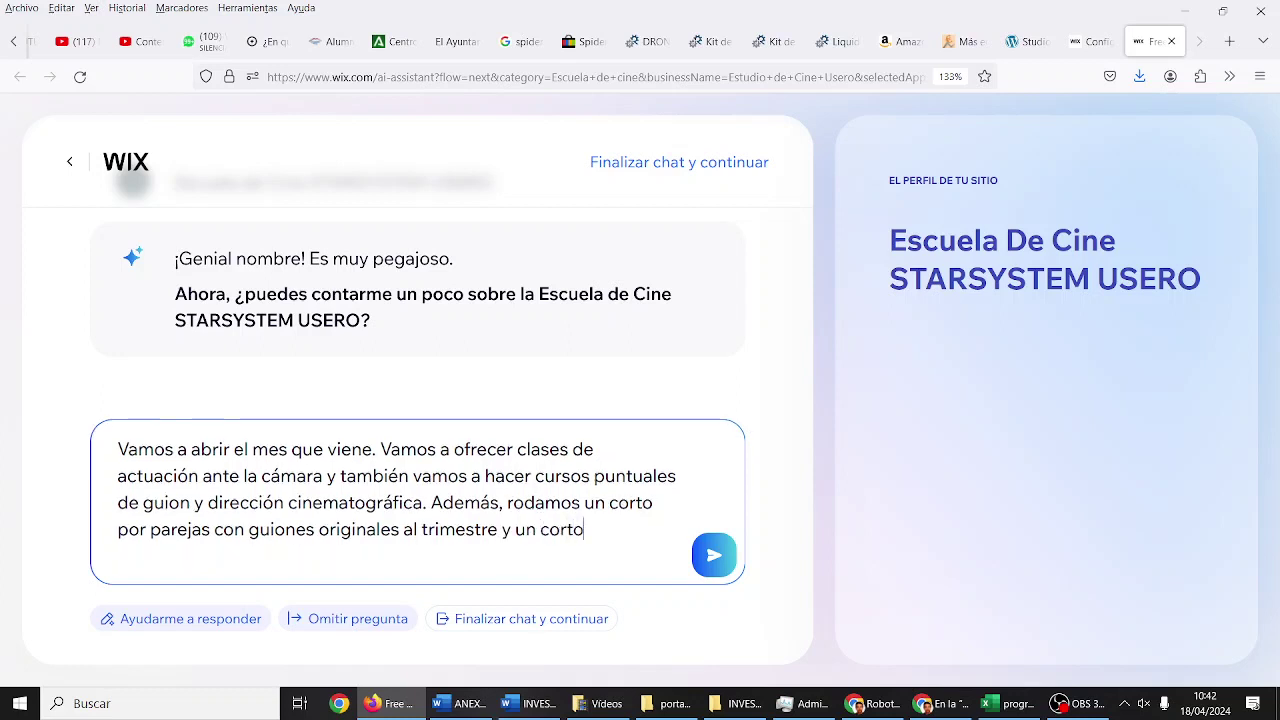
type(" por grupo a f")
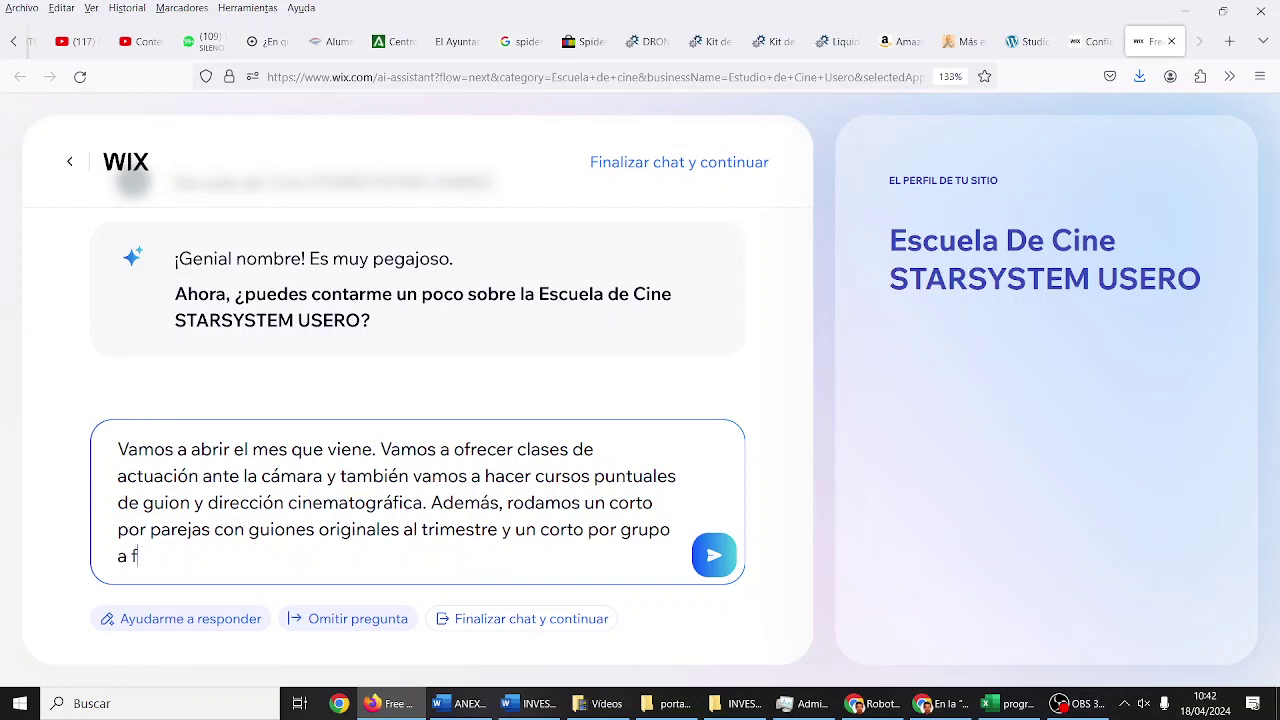
type("inal de curso que prese")
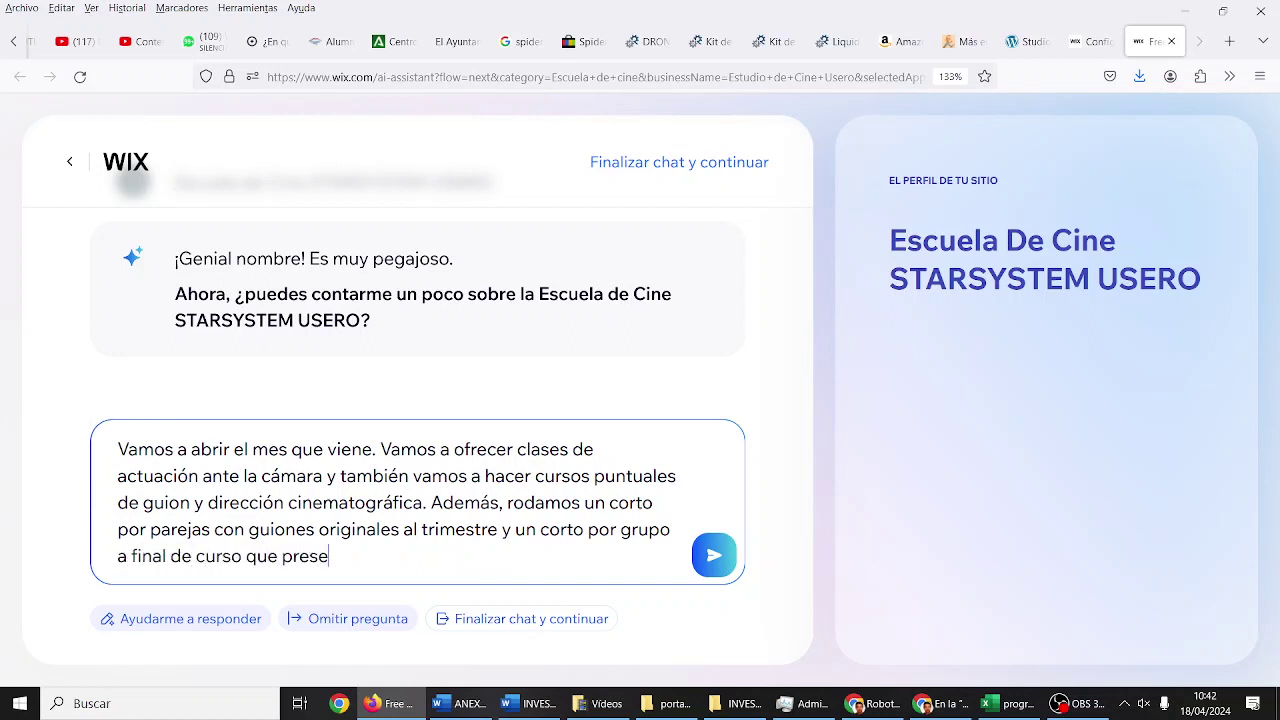
type("ntamos en festivales. Además, o")
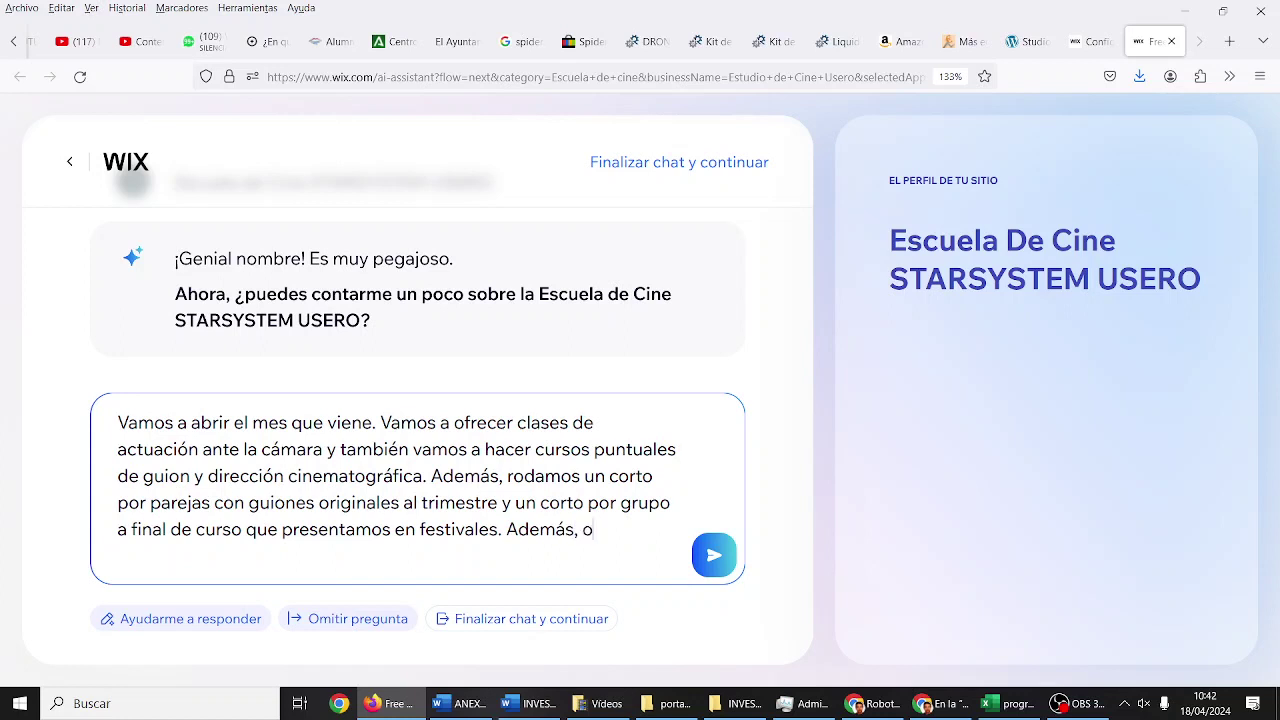
key("BackSpace")
type("voy a ofrecer clases ")
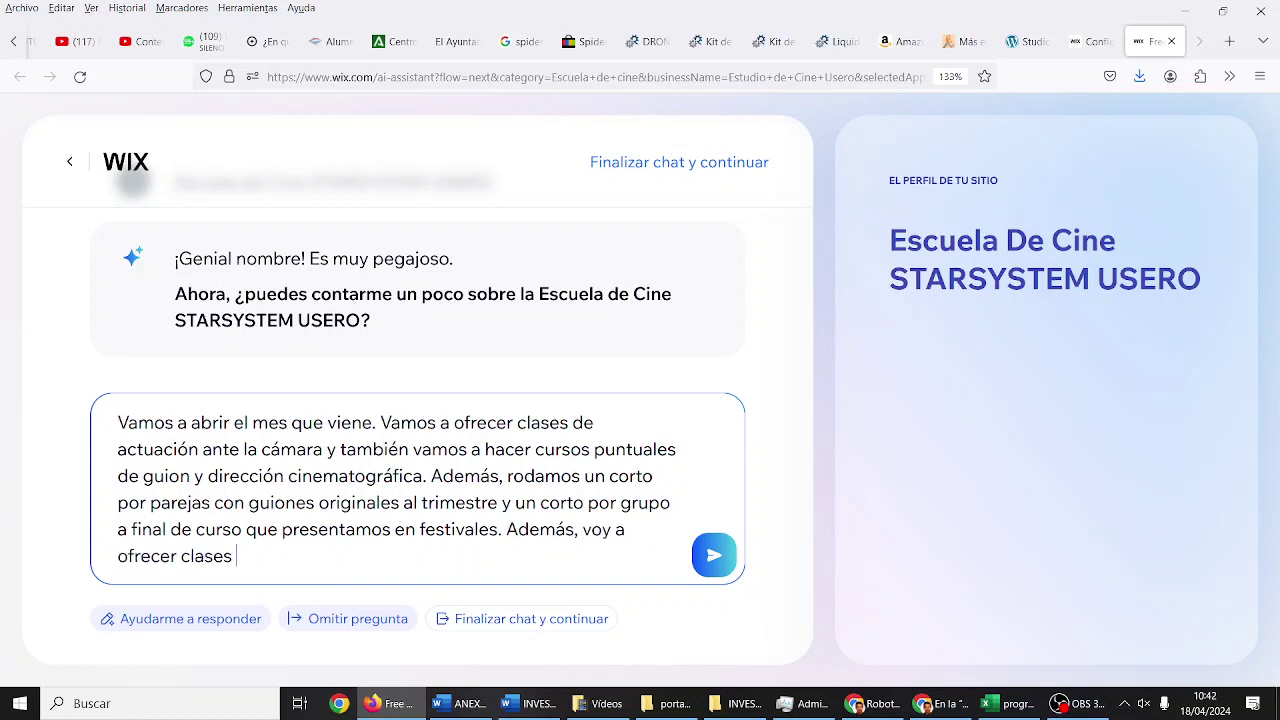
type("individuales para preparaci")
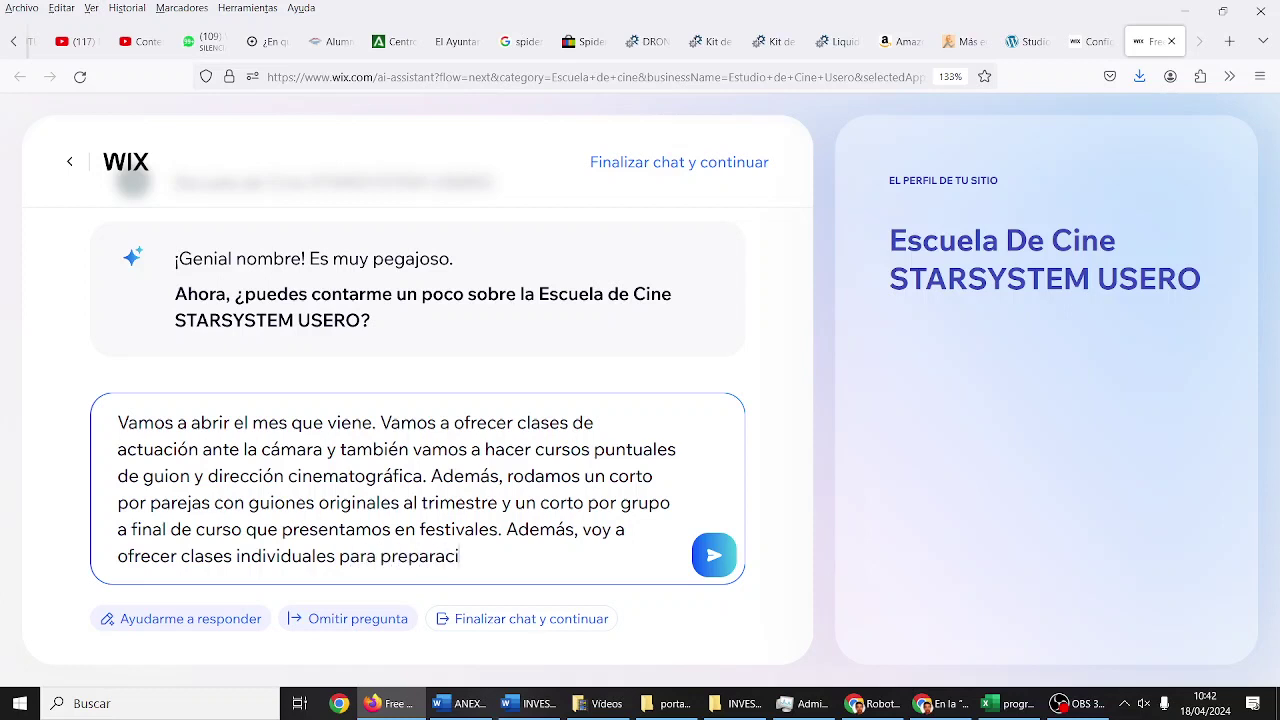
type("ón de castings.")
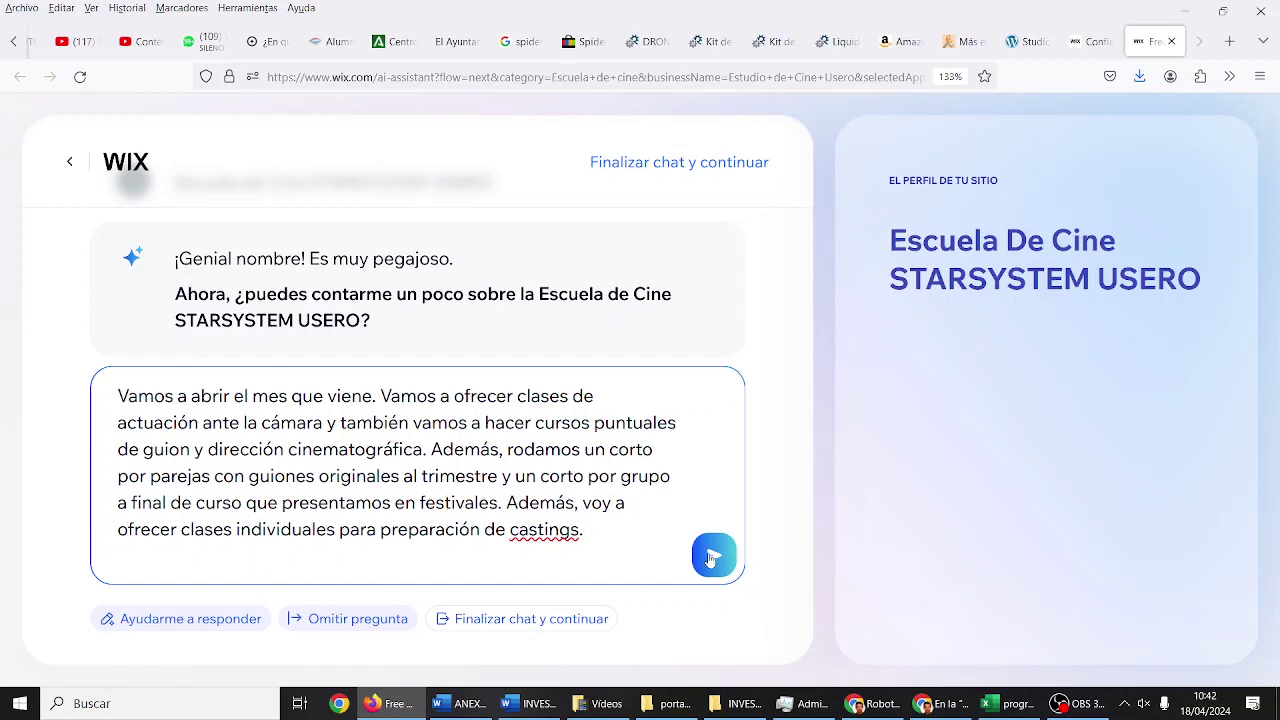
left_click(709, 561)
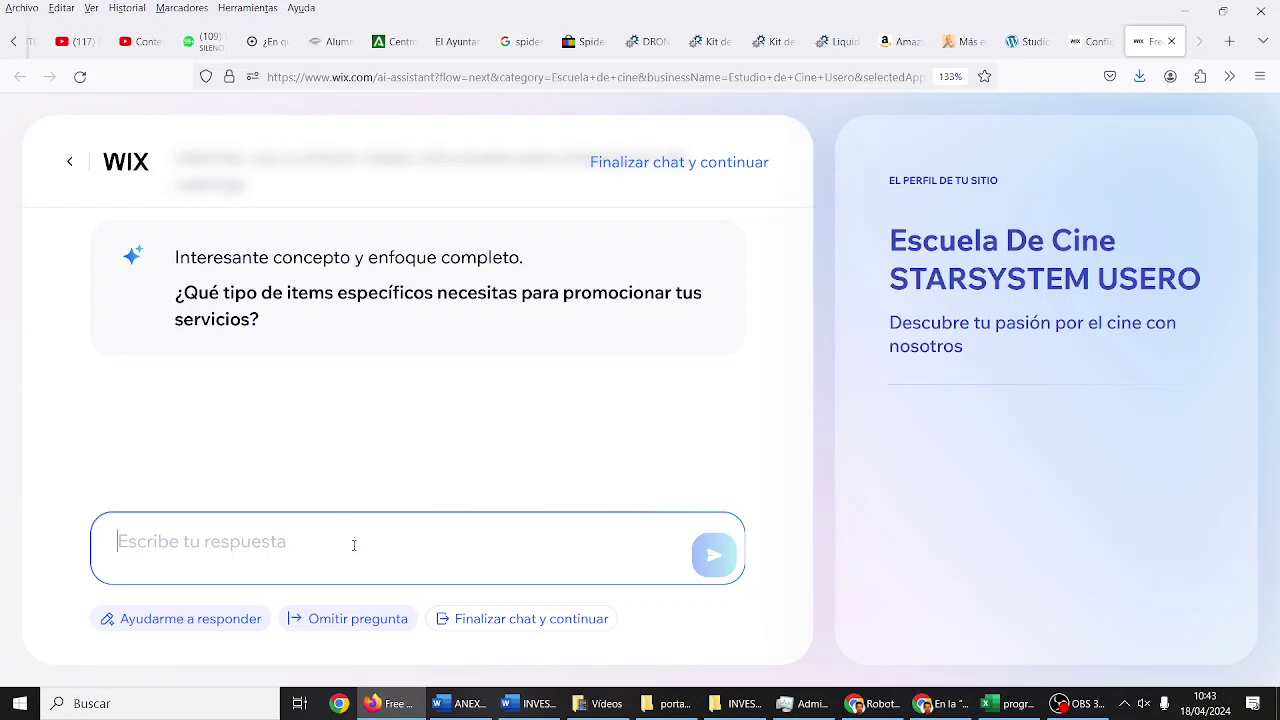
Step: Start the reply saying visitors should have access to your YouTube channel
type("PUes quiero")
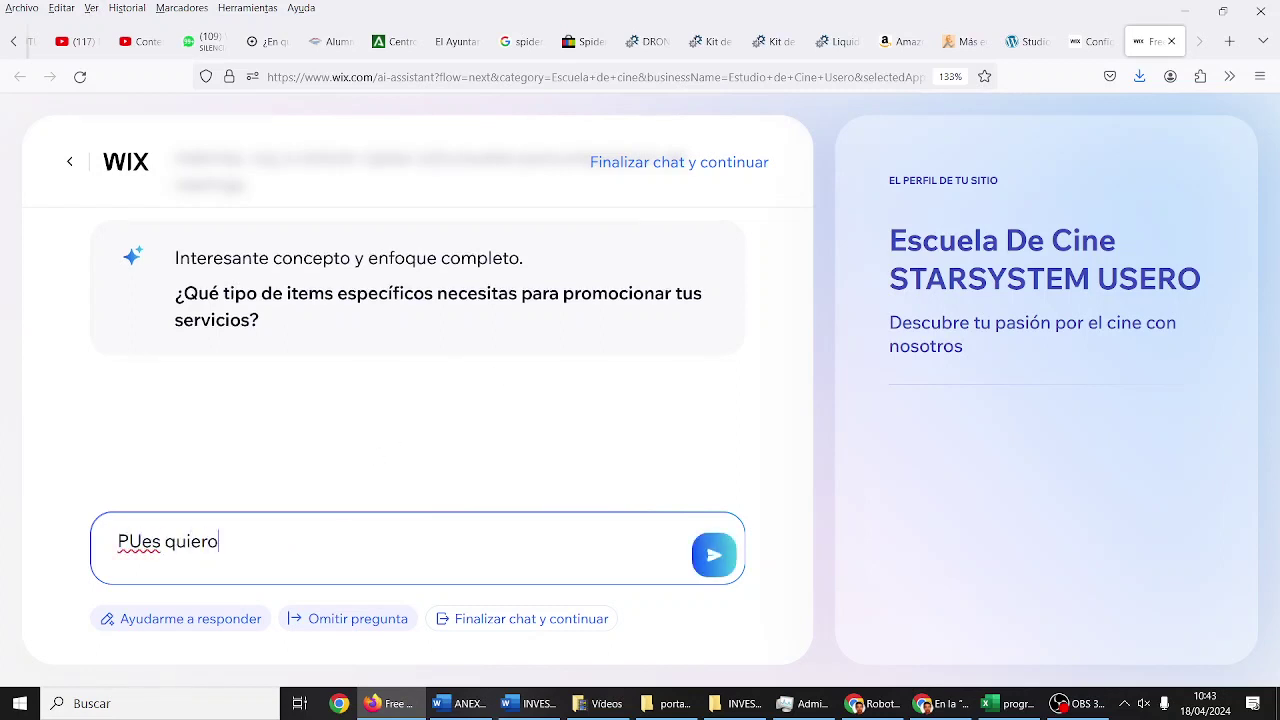
key("BackSpace")
key("BackSpace")
key("BackSpace")
key("BackSpace")
key("BackSpace")
key("BackSpace")
key("BackSpace")
key("BackSpace")
key("BackSpace")
type("ues quier")
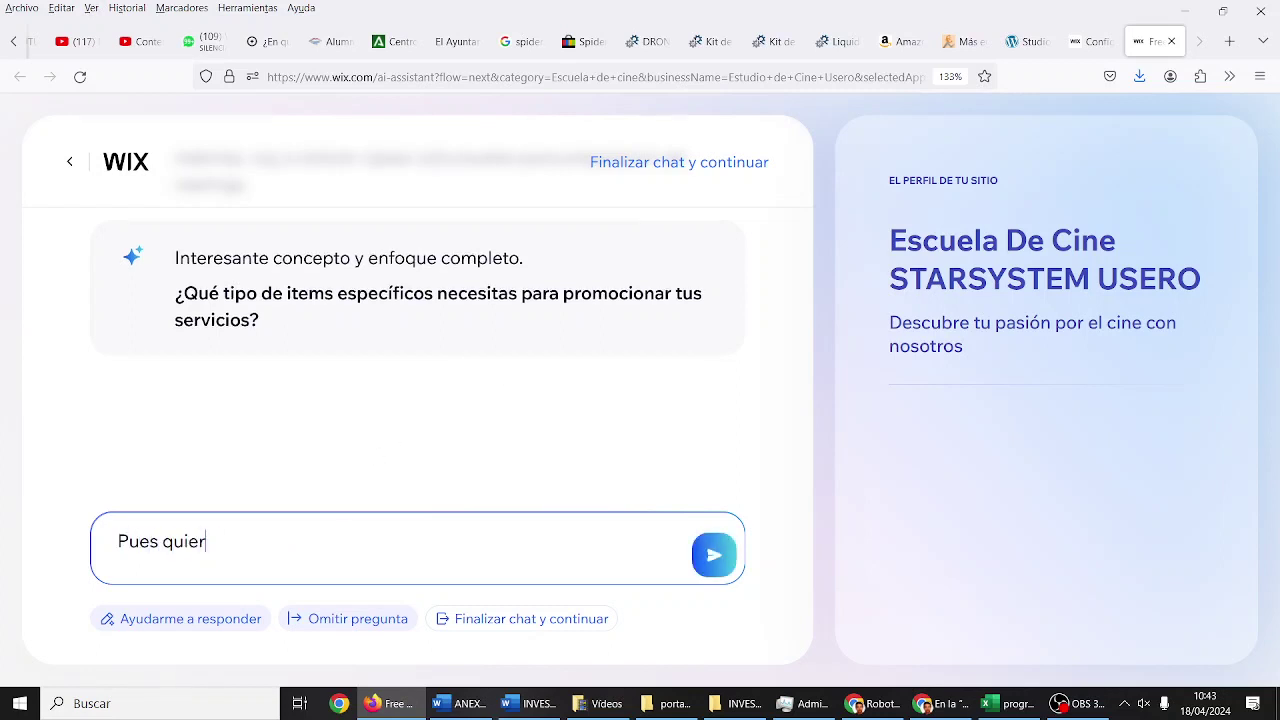
type("o que lag ente")
key("BackSpace")
key("BackSpace")
key("BackSpace")
key("BackSpace")
key("BackSpace")
key("BackSpace")
type("gente")
key("BackSpace")
key("BackSpace")
key("BackSpace")
key("BackSpace")
key("BackSpace")
key("BackSpace")
type("s personas que entren")
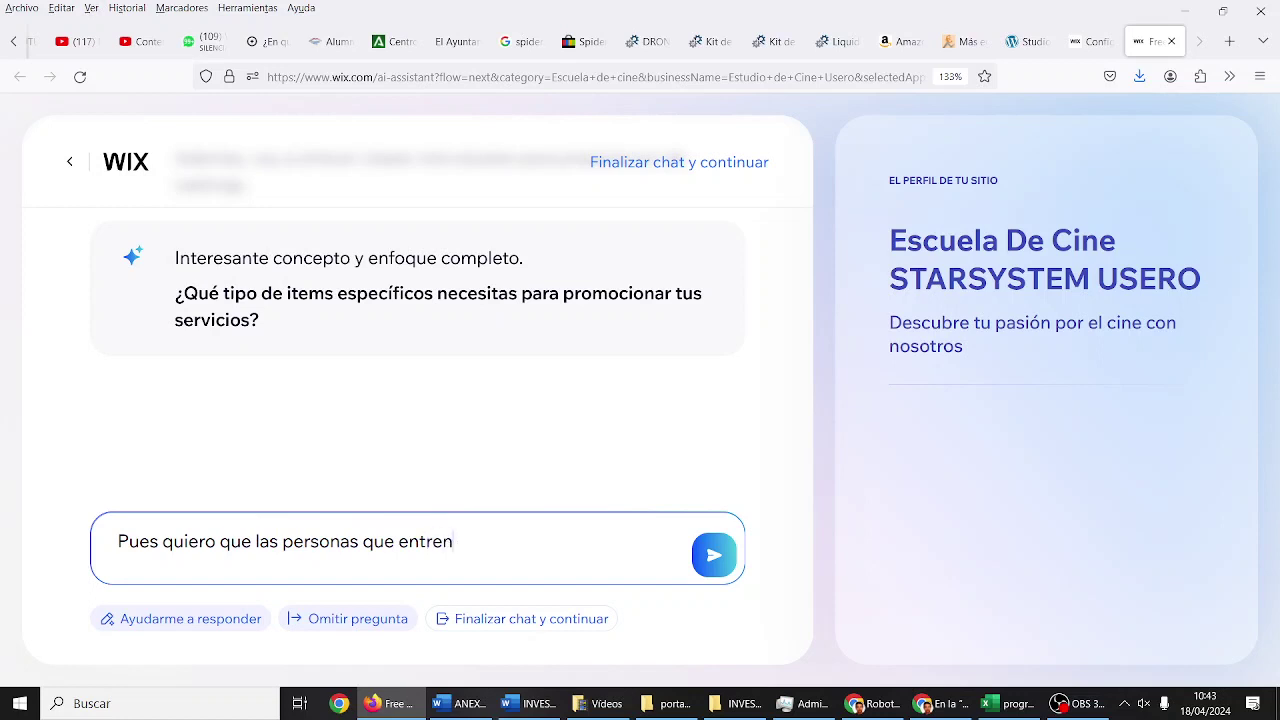
type(" en la página tengan a")
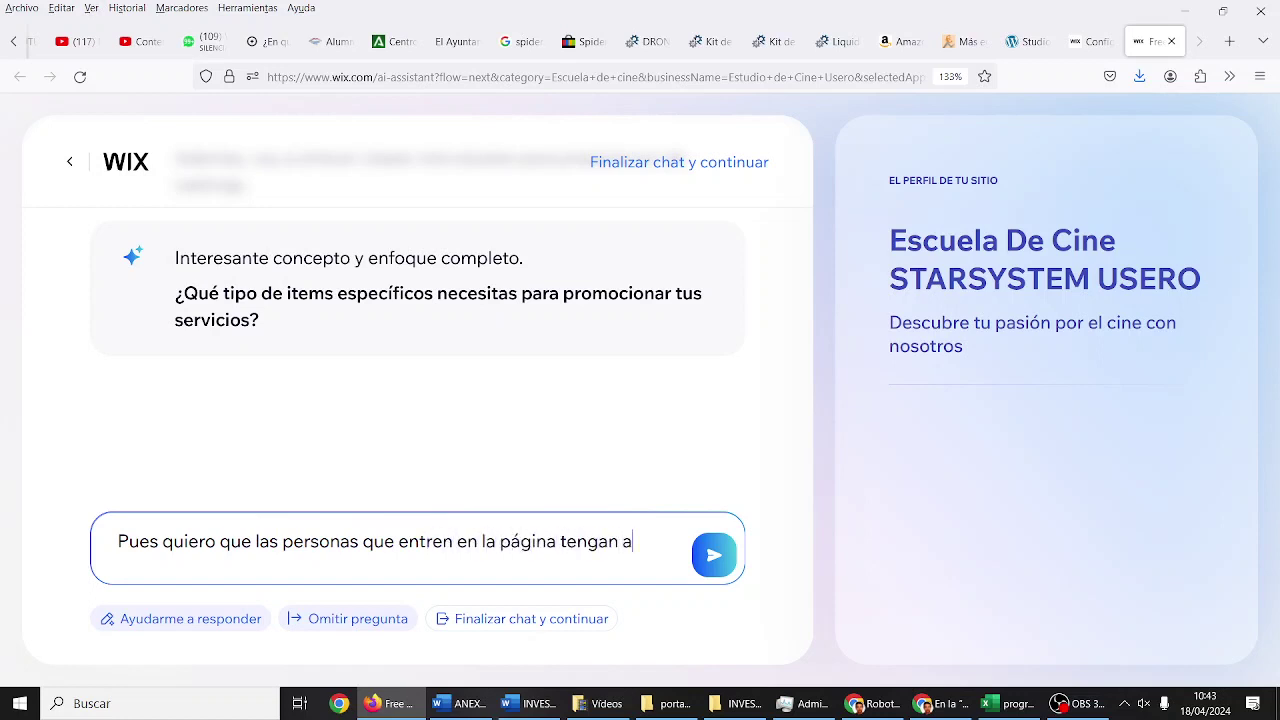
type("cceso a mi ca")
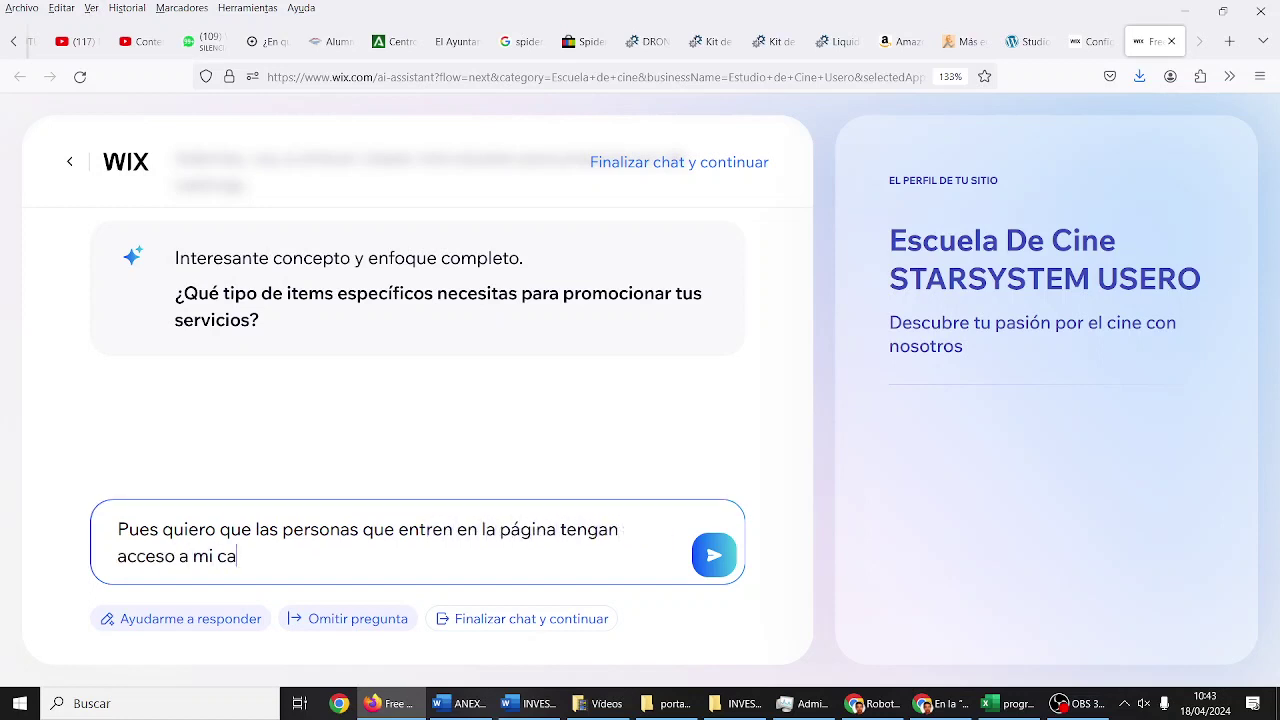
type("nal de Youtube, en ")
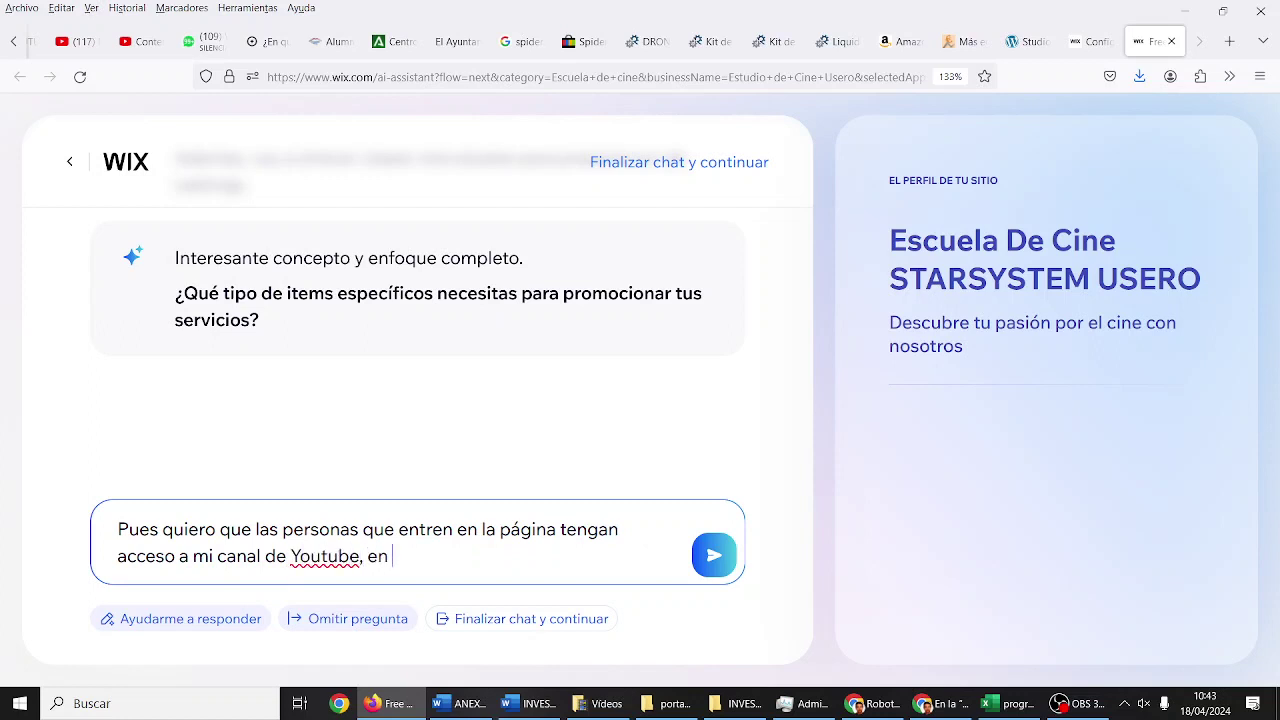
type("el que public")
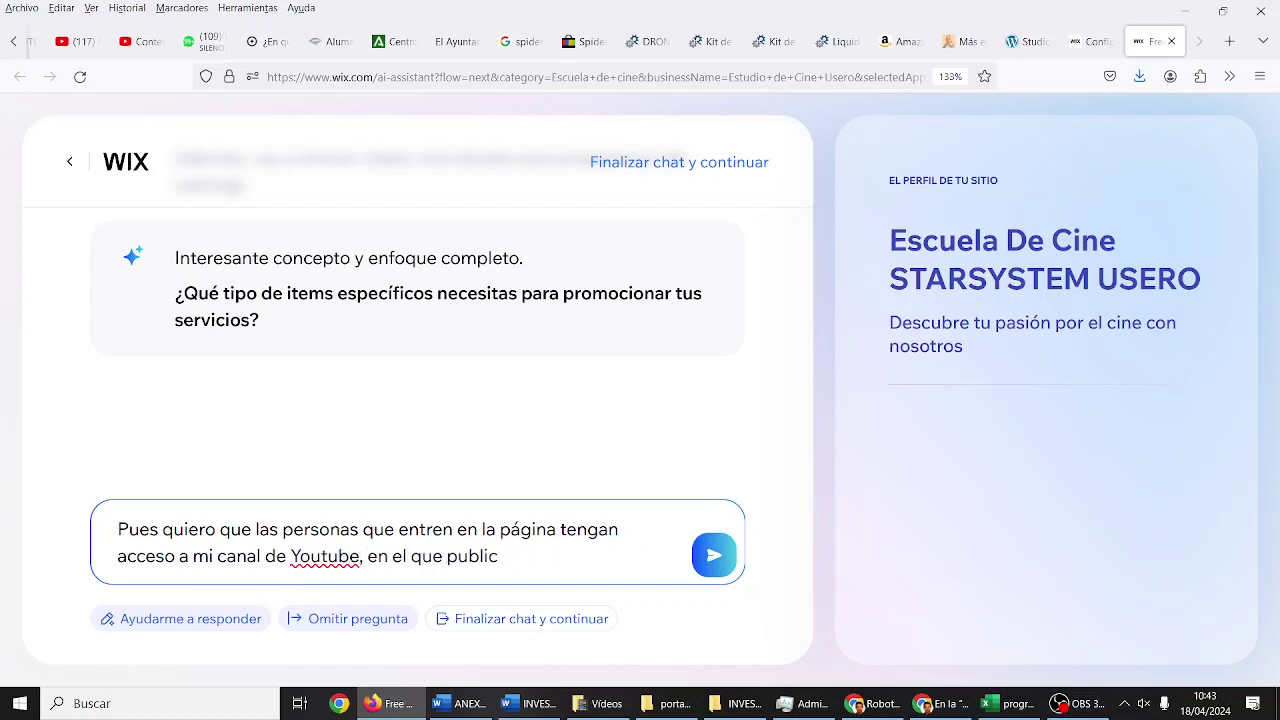
type("o todos los cor")
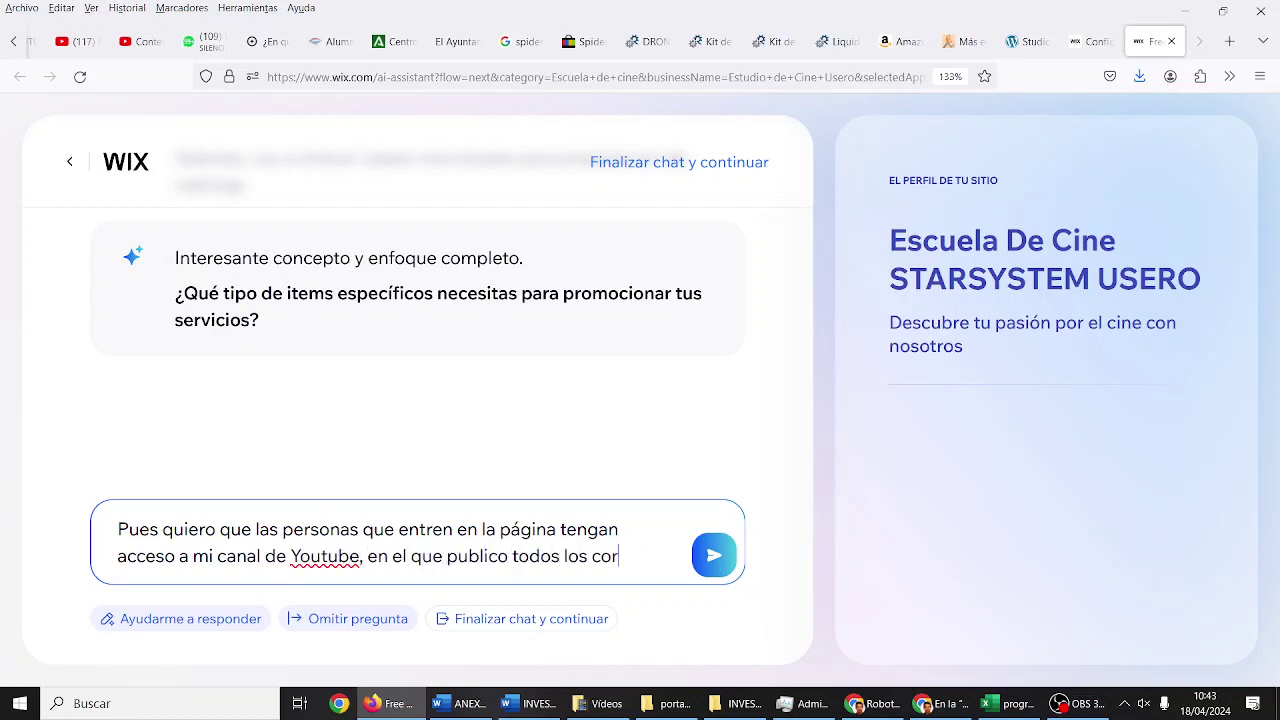
type("tes y también acces")
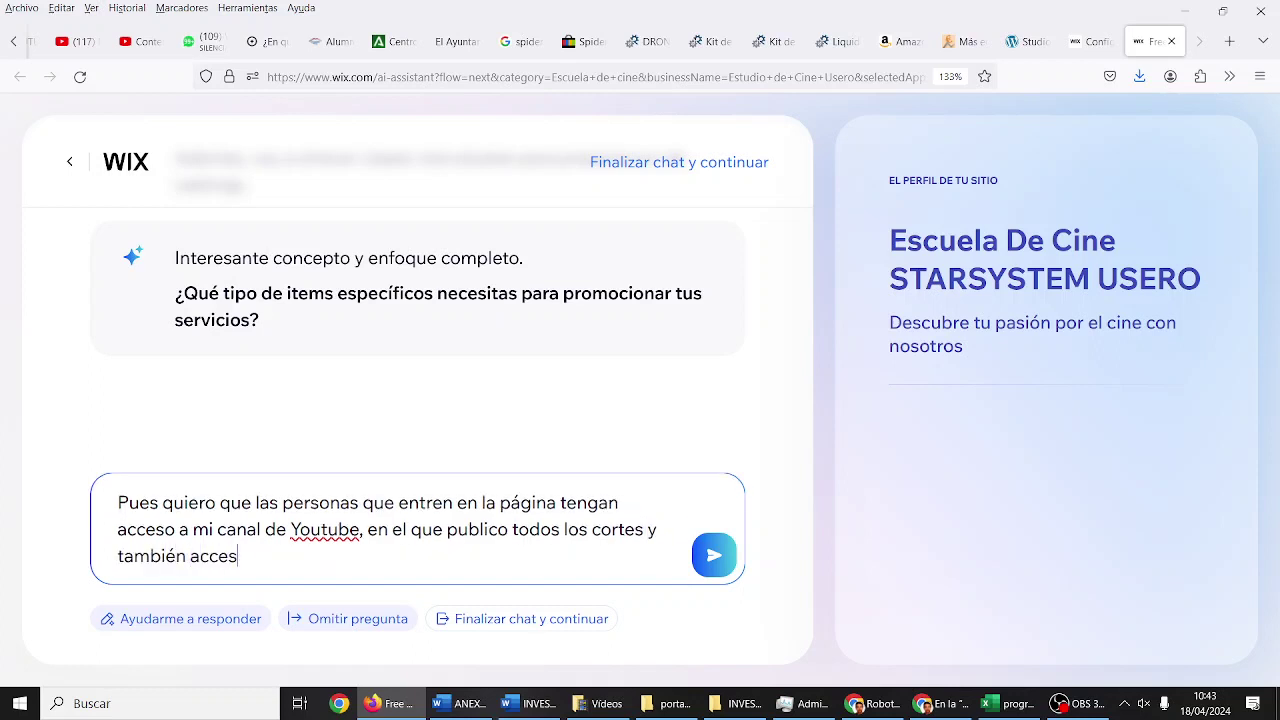
type("o rápido a mi feed")
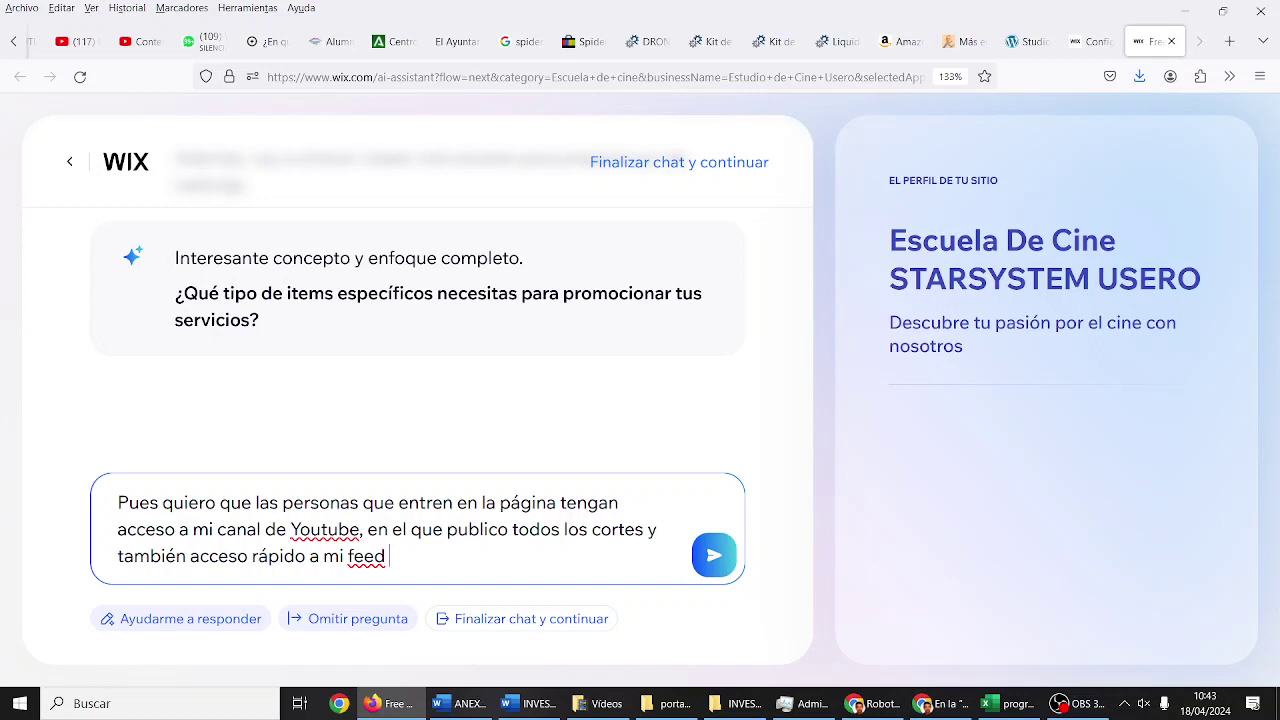
Step: Add your Facebook, Instagram, TikTok and X feeds to the reply and send it
key("BackSpace")
key("BackSpace")
key("BackSpace")
key("BackSpace")
key("BackSpace")
type("s feeds en redes")
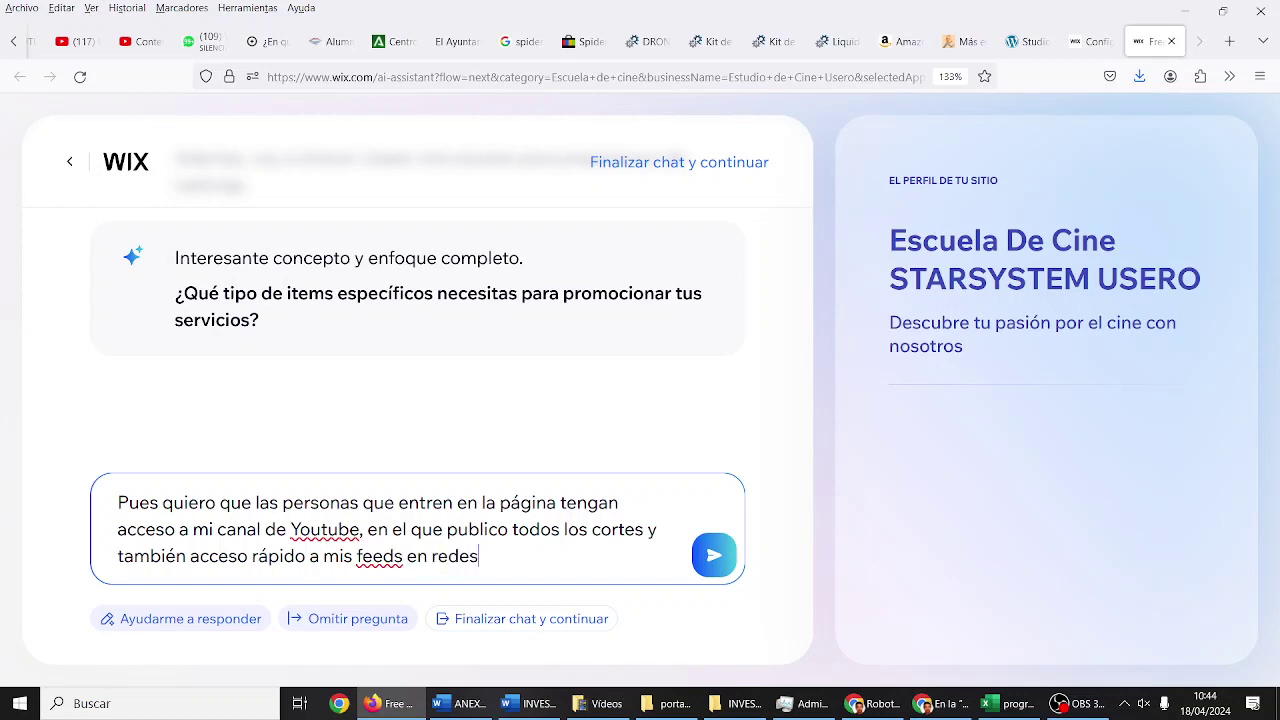
type(" socialescomo FAceb")
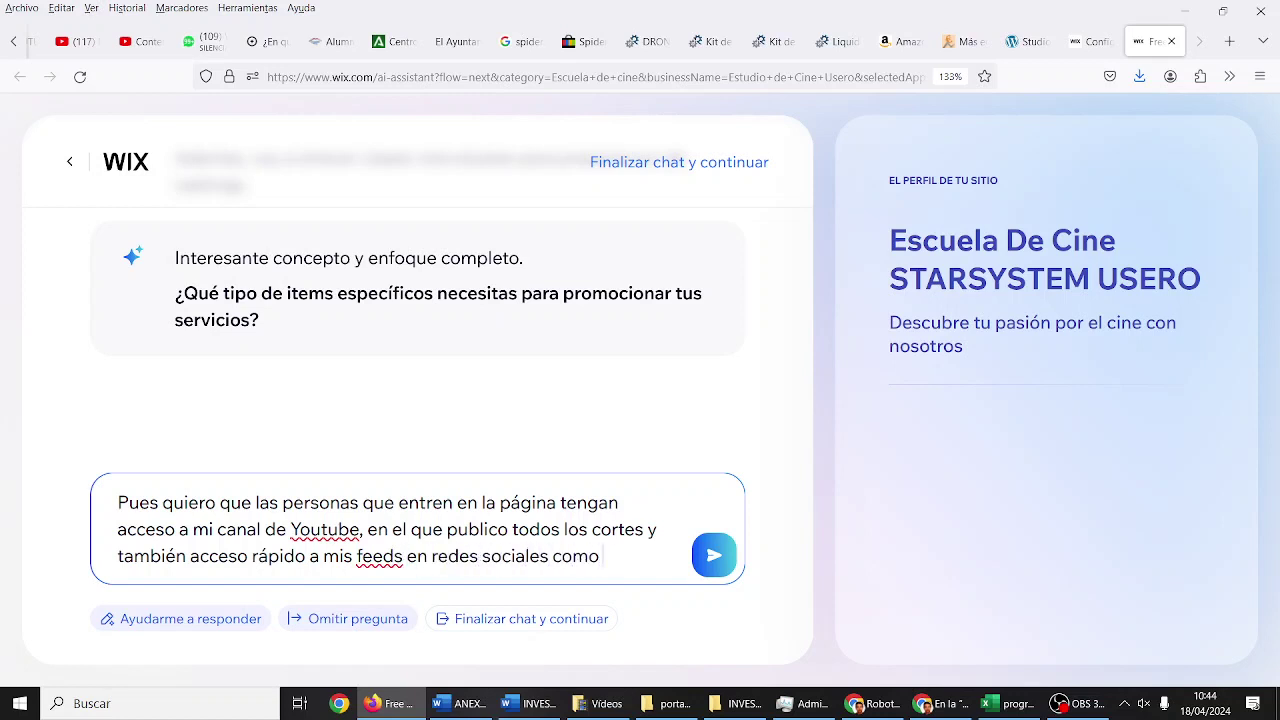
key("BackSpace")
key("BackSpace")
key("BackSpace")
key("BackSpace")
type("acebook, INs")
key("BackSpace")
key("BackSpace")
type("nstagram, ")
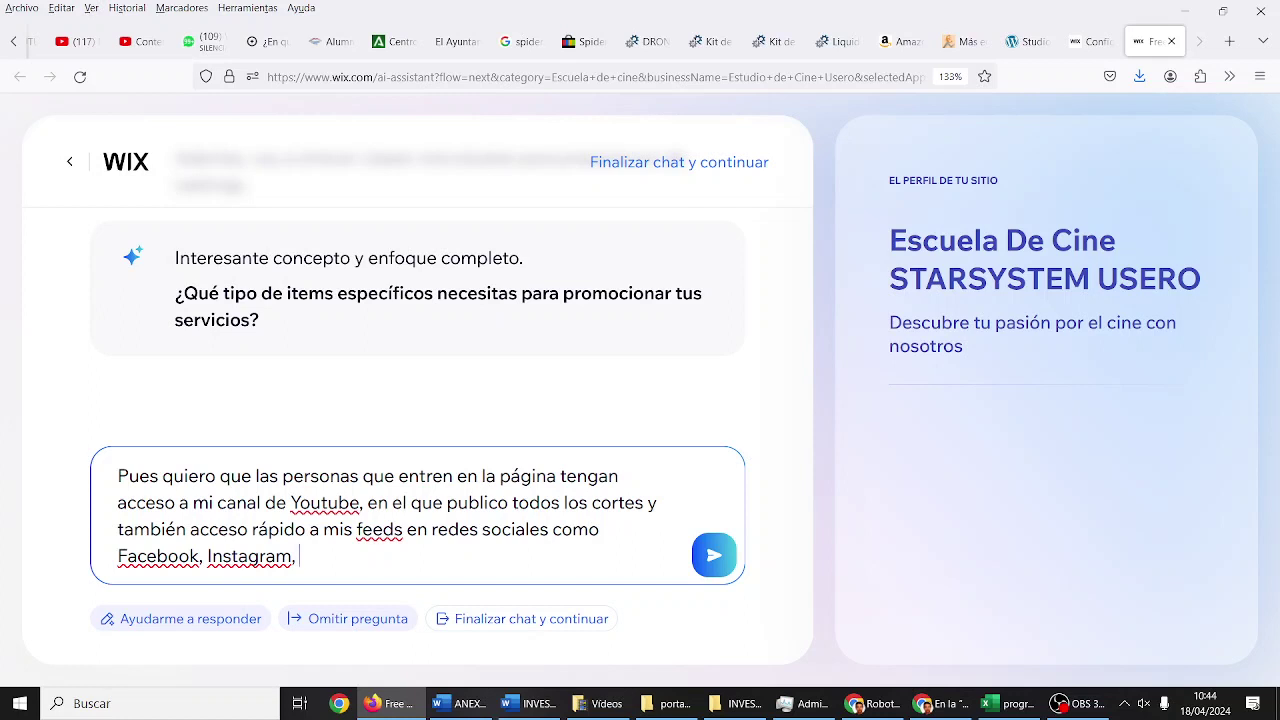
type("TikTok y X.")
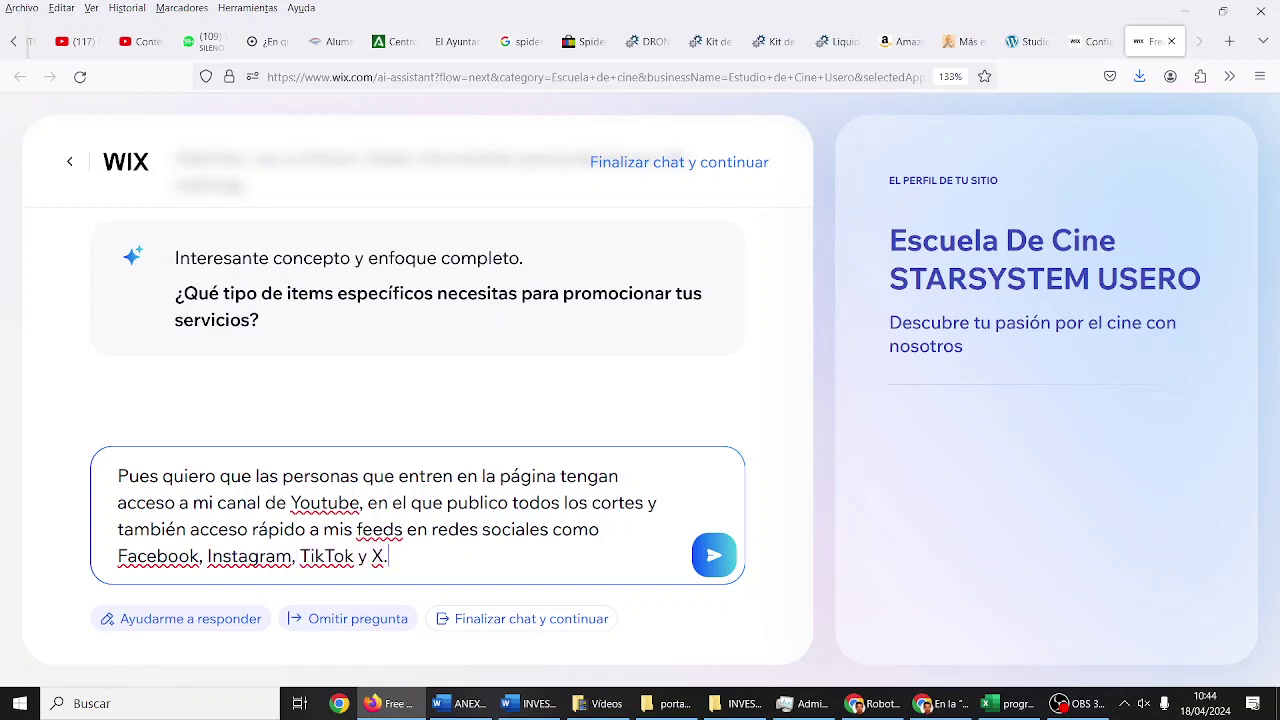
left_click(713, 552)
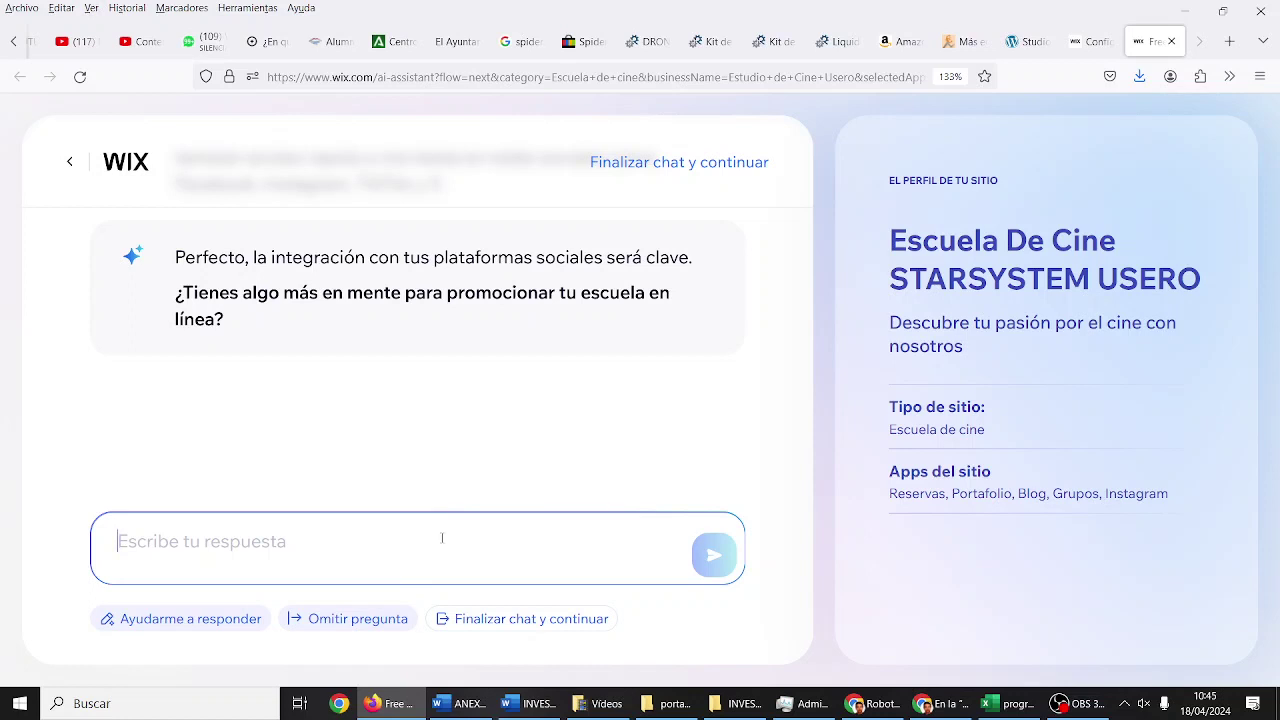
Step: Reply 'Ahora mismo no. ¿Se te ocurre algo que pudiera hacer más?' to the assistant
type("Ahora ")
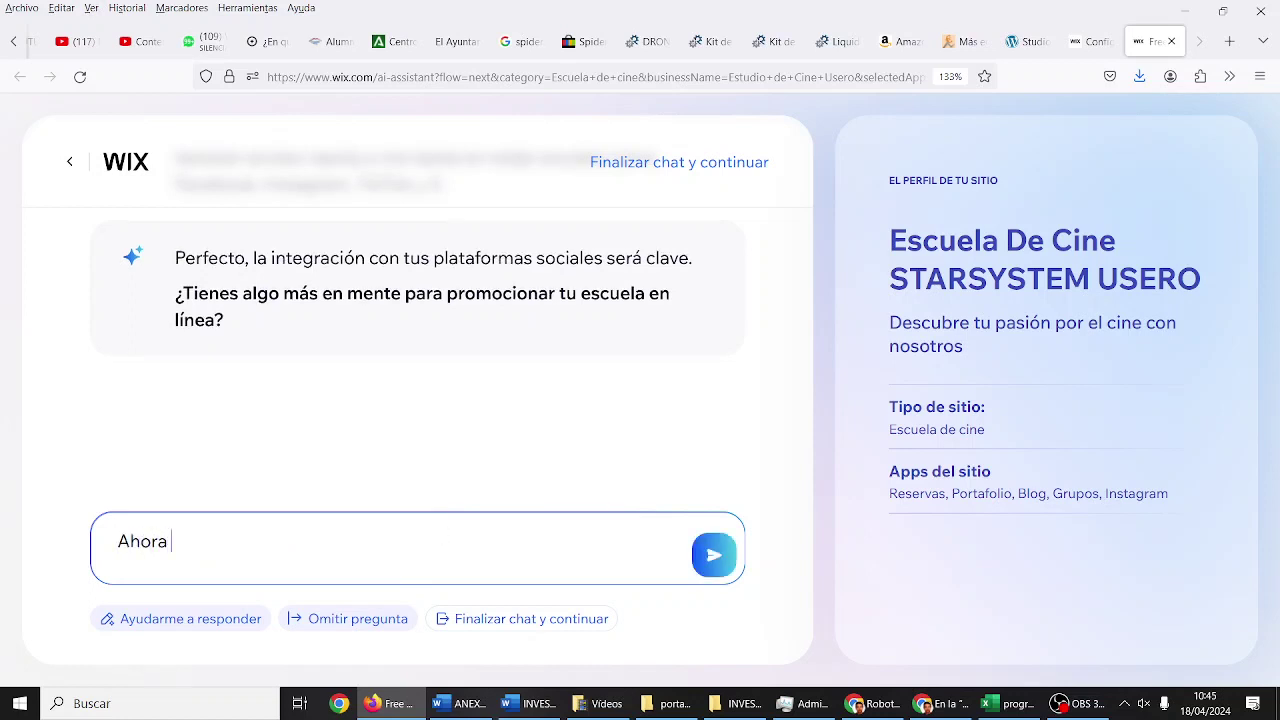
type("mismo no. ¿Se te ocurre")
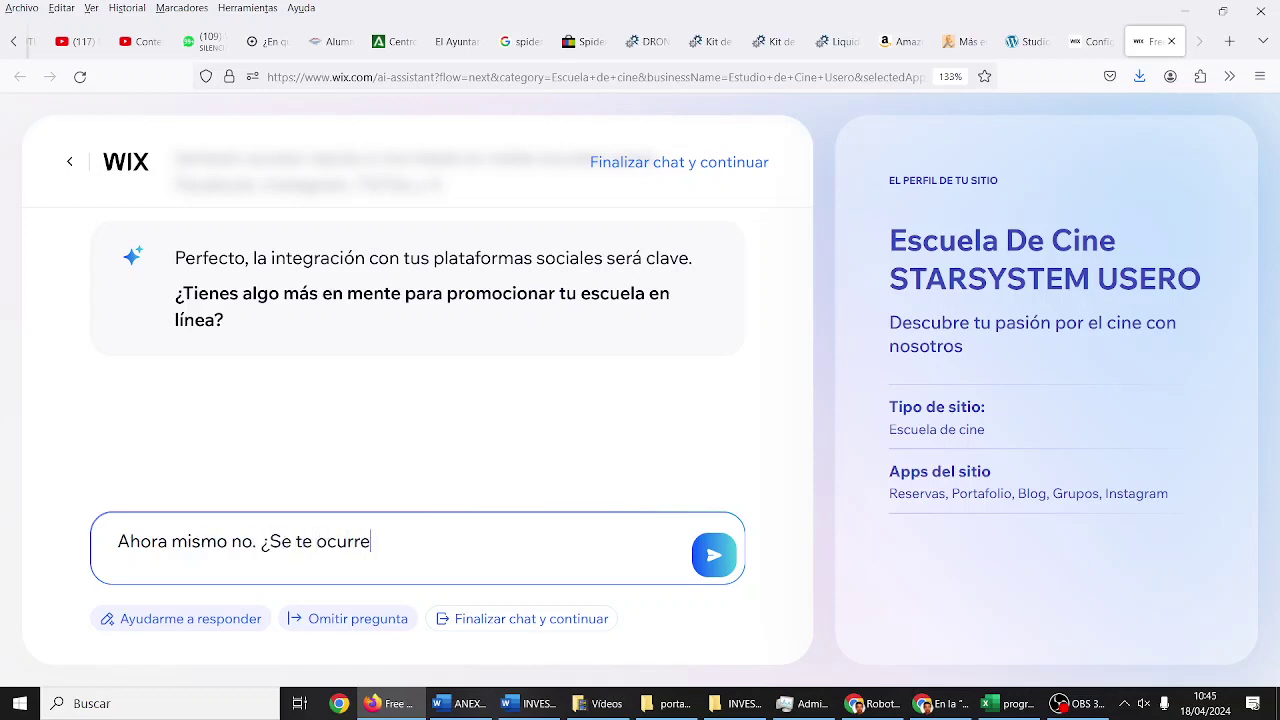
type(" algo que pudier")
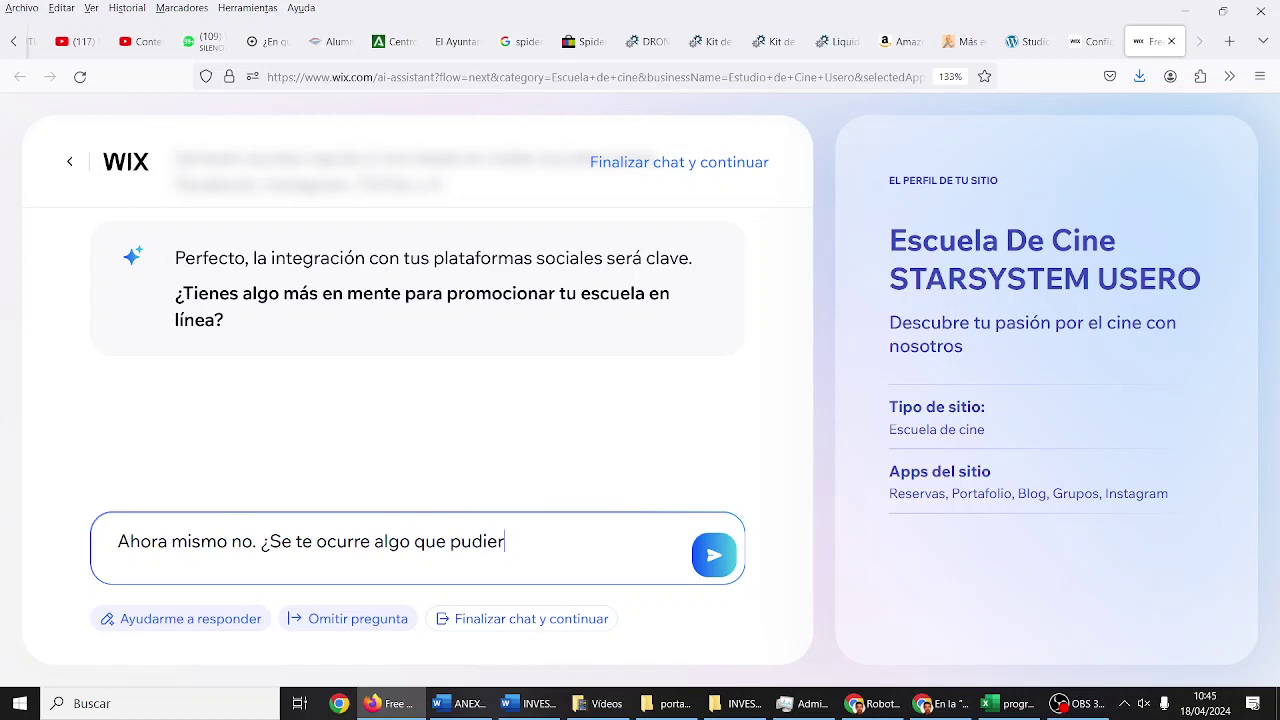
type("a hacer más?")
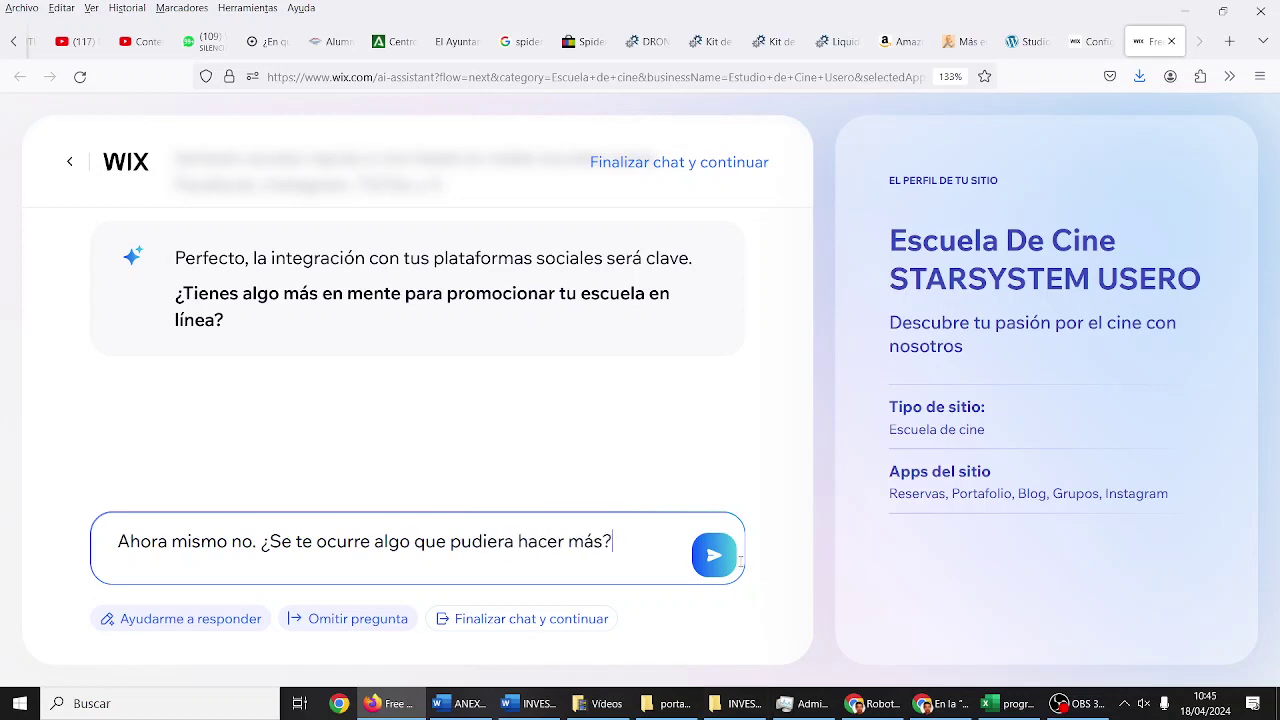
left_click(725, 560)
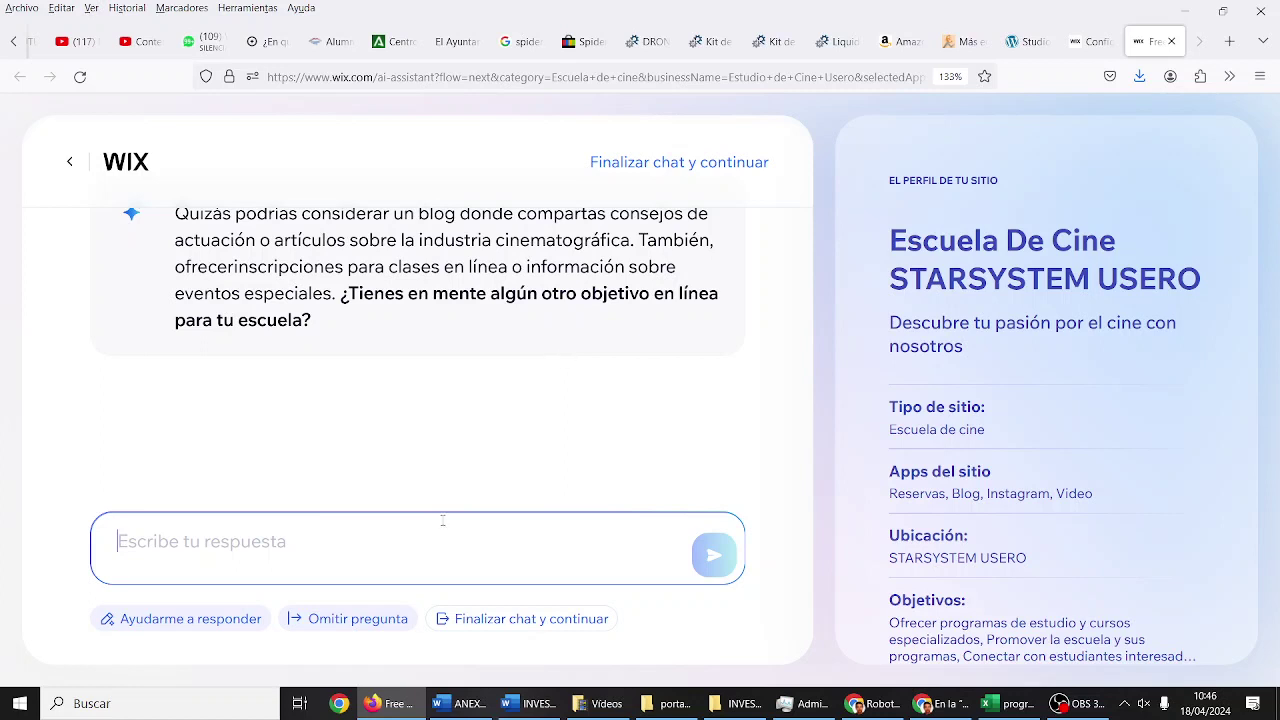
Step: Ask the assistant to add special events and class registrations ('inscripciones para clases')
type("N")
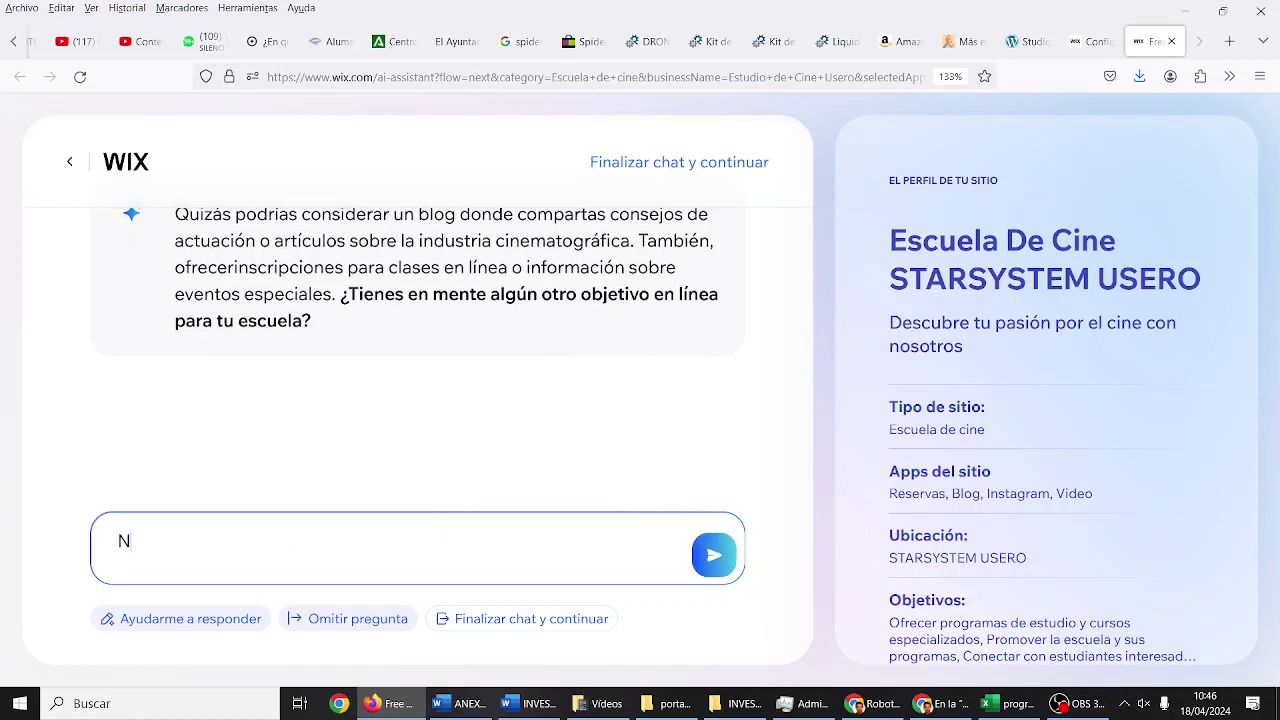
type("o, pero añade lo")
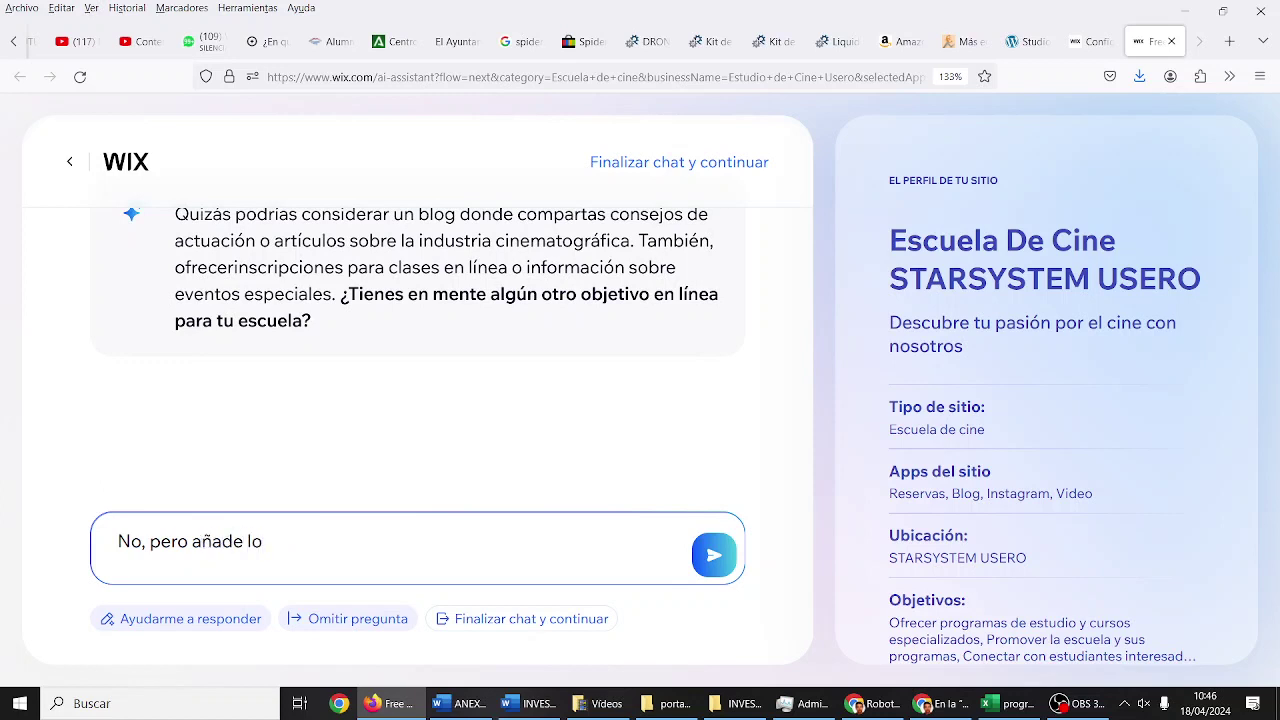
type("s eventos especiales y las incr")
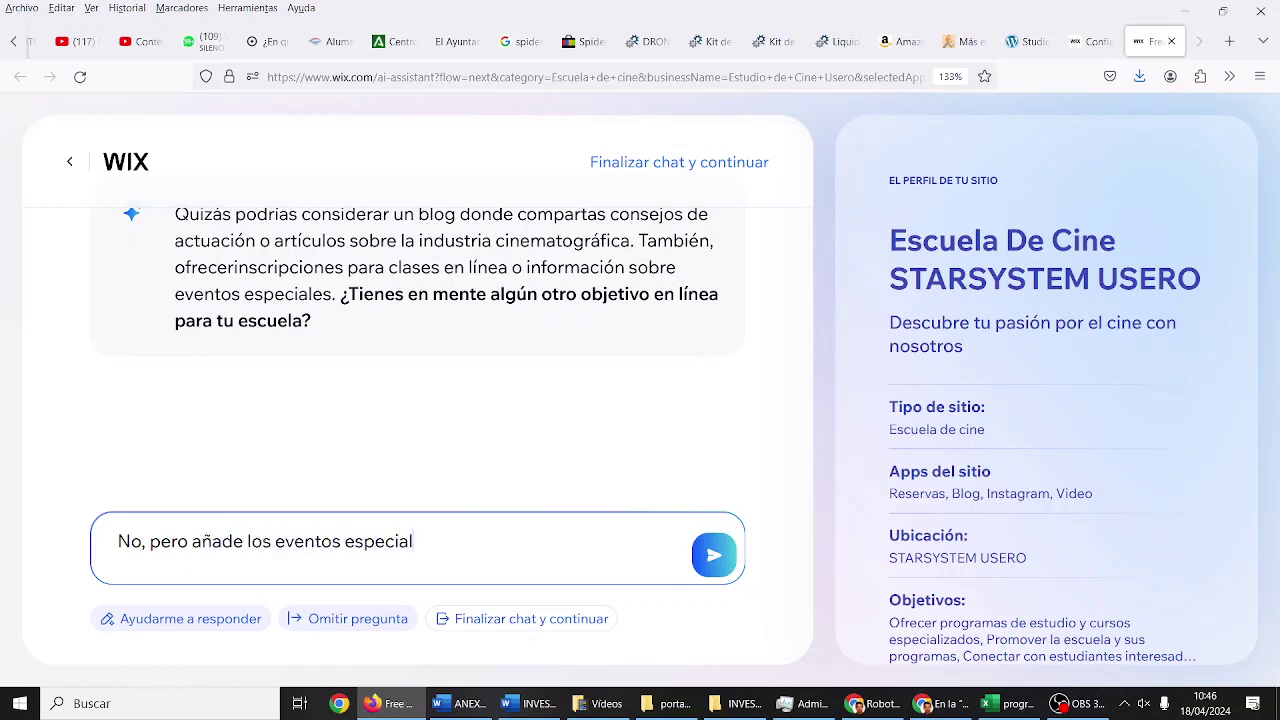
key("BackSpace")
key("BackSpace")
type("scripciones para clases.")
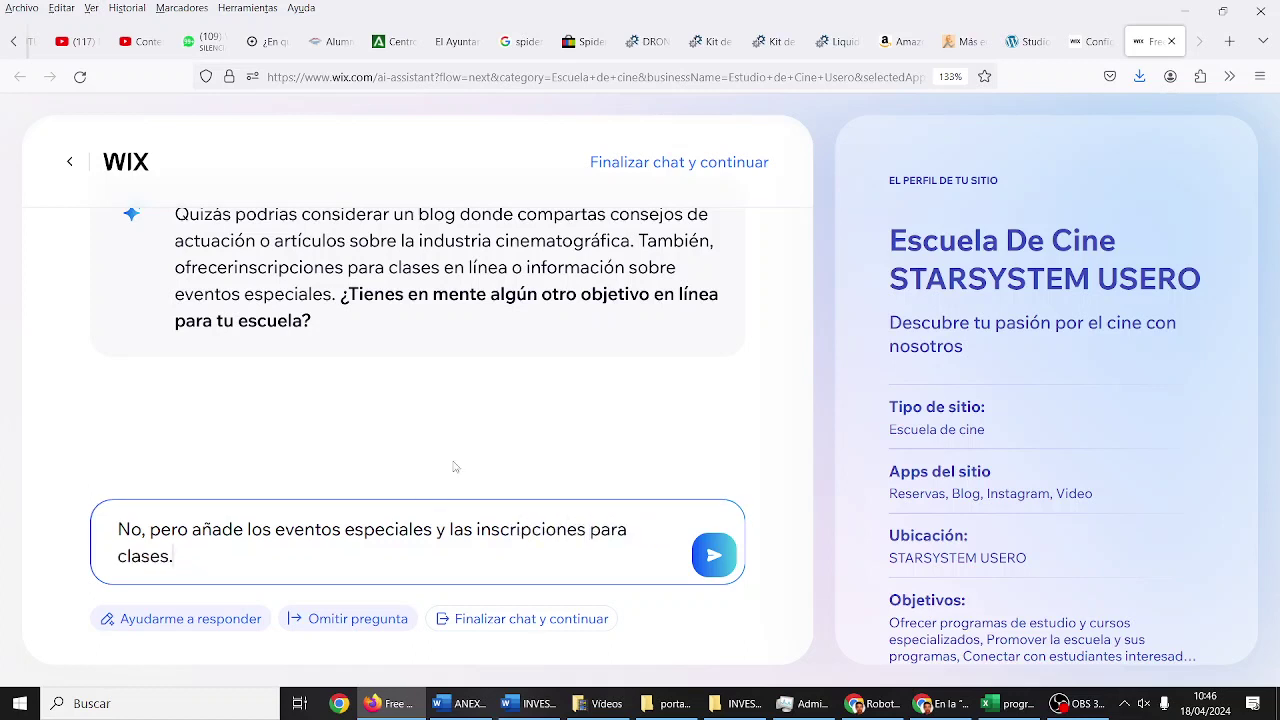
left_click(733, 571)
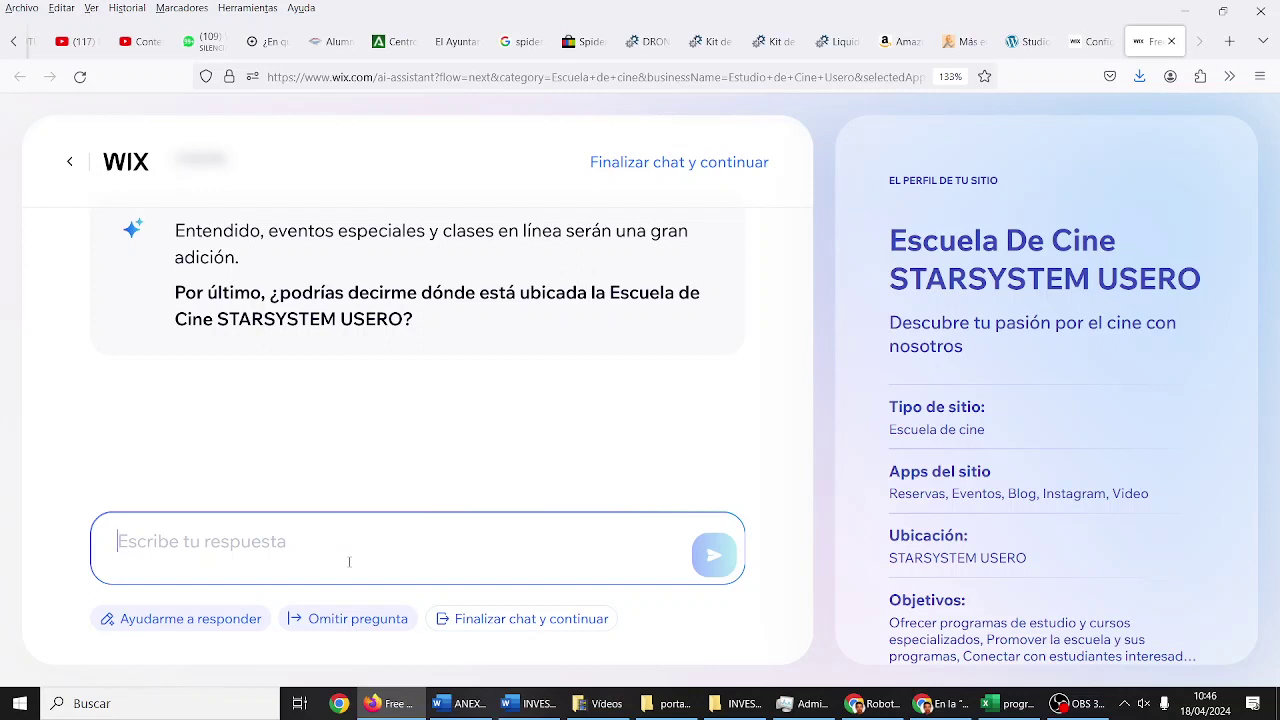
Step: Send the school's street address to the assistant as its location
type("Pues va a esta rubic")
key("BackSpace")
key("BackSpace")
key("BackSpace")
key("BackSpace")
key("BackSpace")
key("BackSpace")
type(" 98")
key("BackSpace")
key("BackSpace")
type("8.")
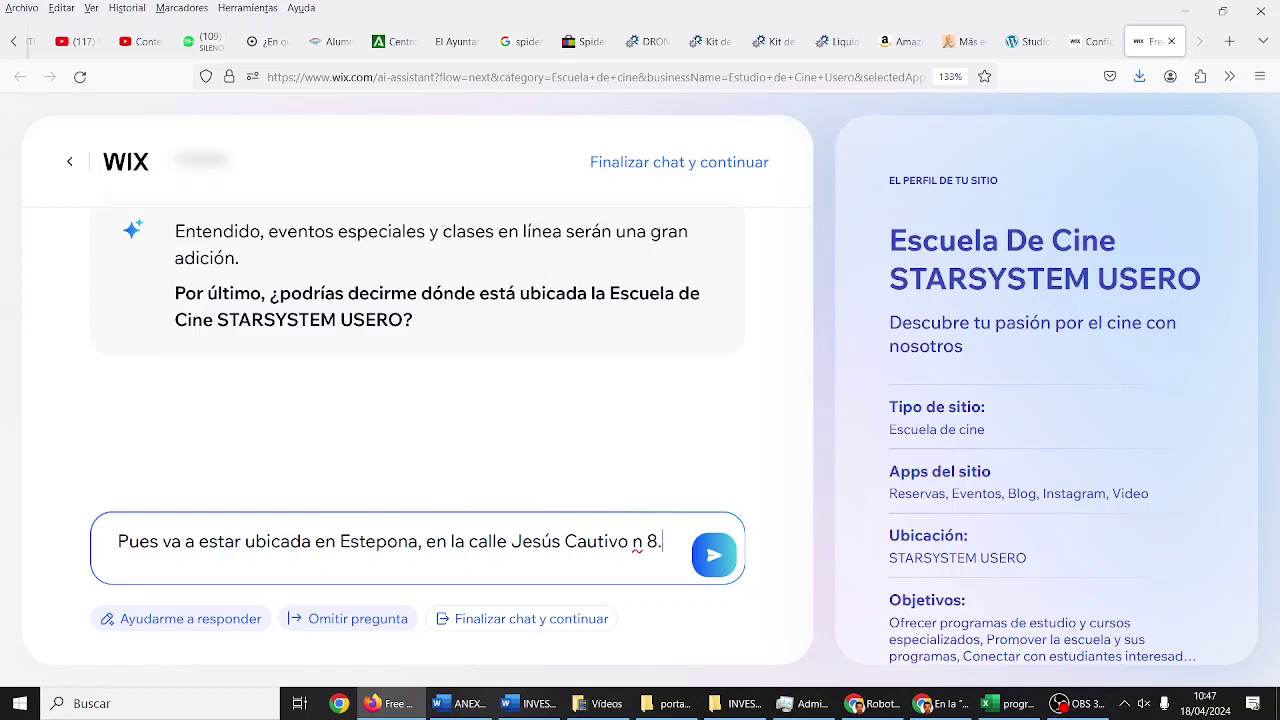
left_click(707, 561)
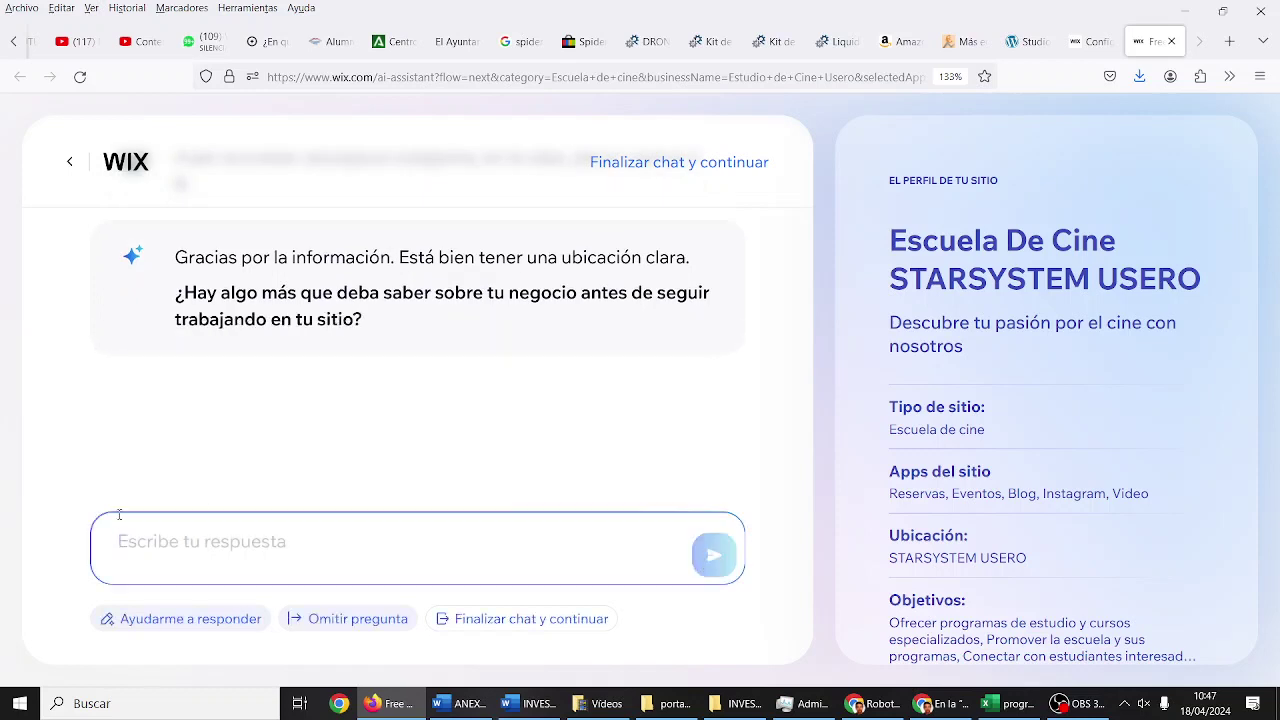
Step: Reply 'Por ahora no. Vamos a crear el sitio.' to wrap up the chat
type("Por ahora mismo")
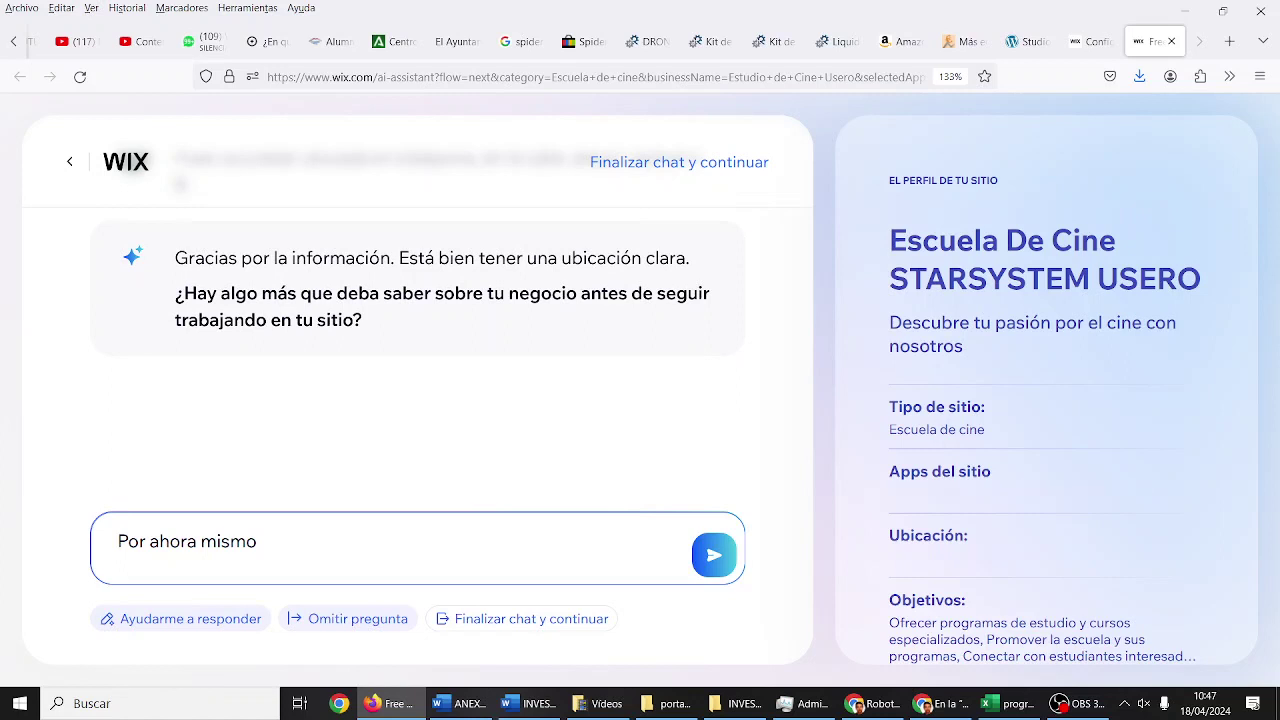
key("BackSpace")
key("BackSpace")
key("BackSpace")
key("BackSpace")
key("BackSpace")
key("BackSpace")
key("BackSpace")
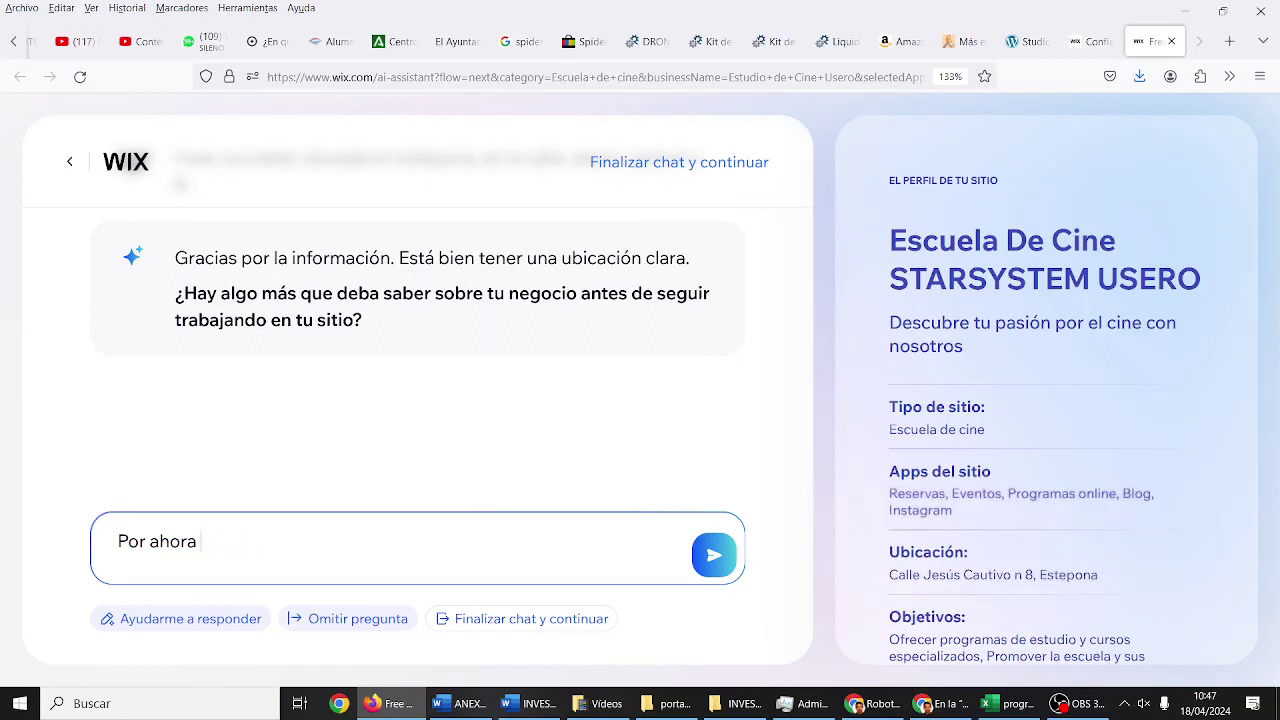
type("a no. Vamos a crear el sitio.")
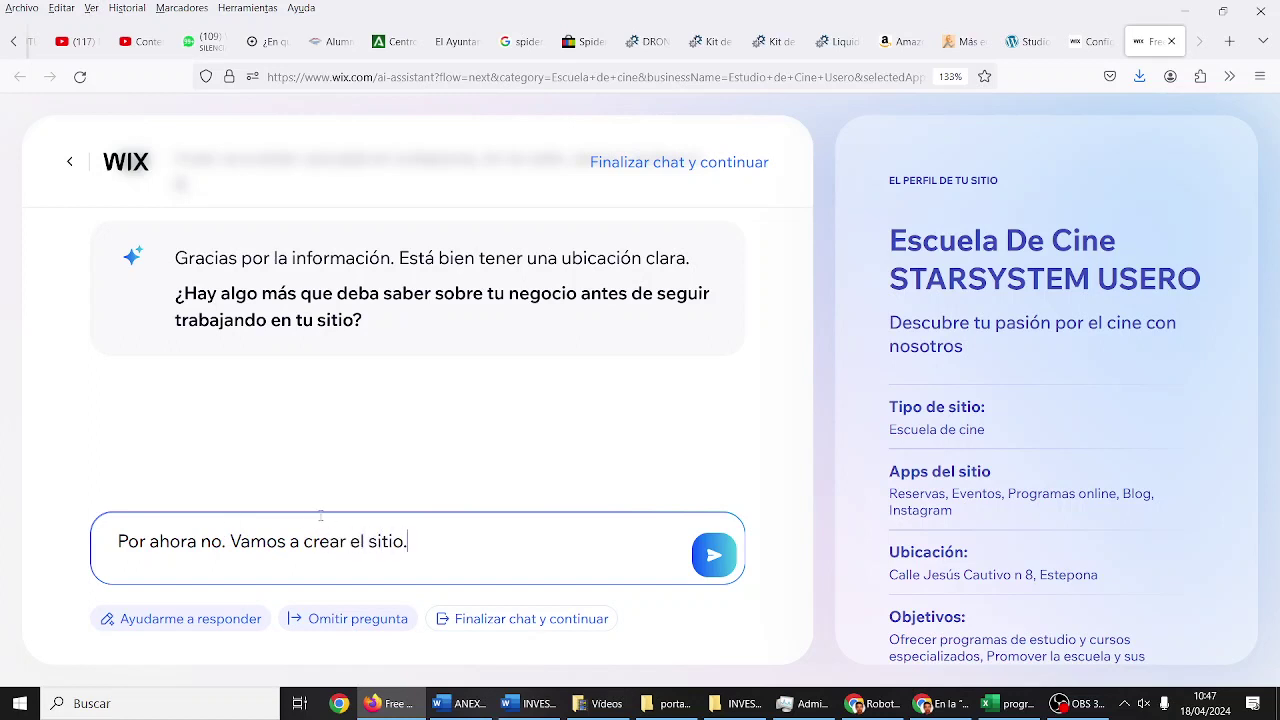
left_click(728, 554)
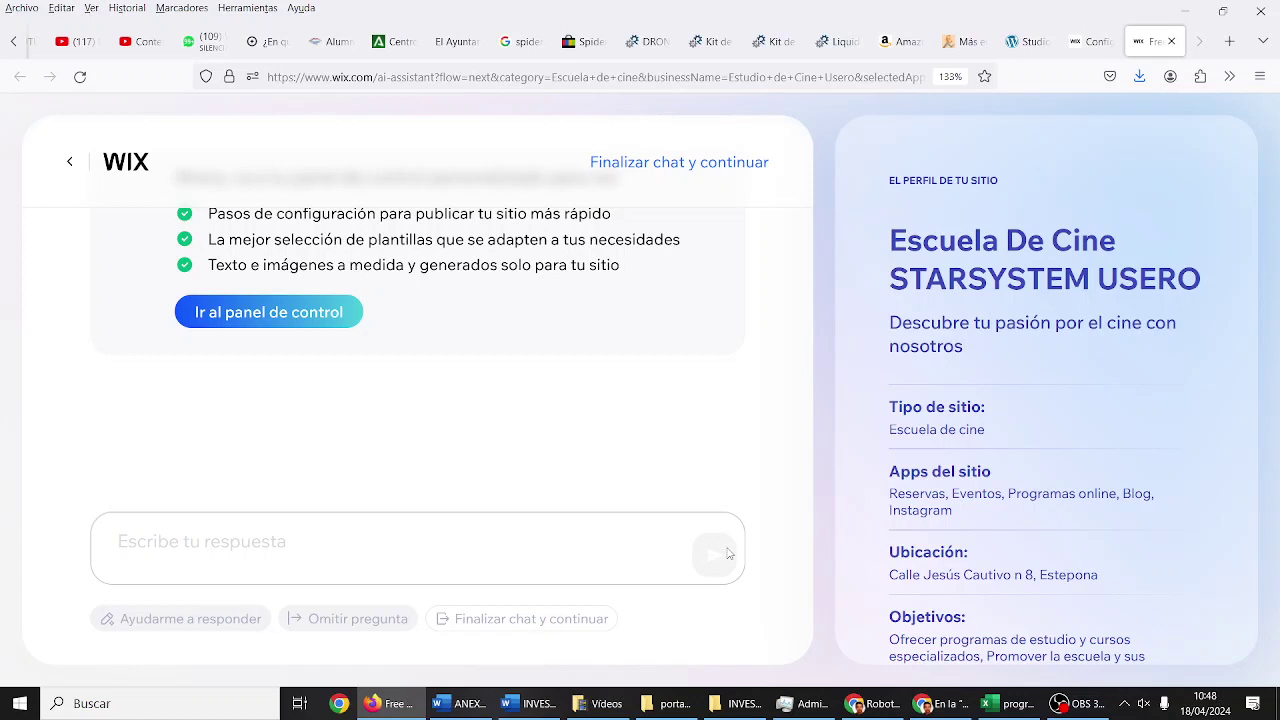
Step: Go to the dashboard via 'Ir al panel de control' under the ¡Todo listo! message
scroll(404, 364, "up", 3)
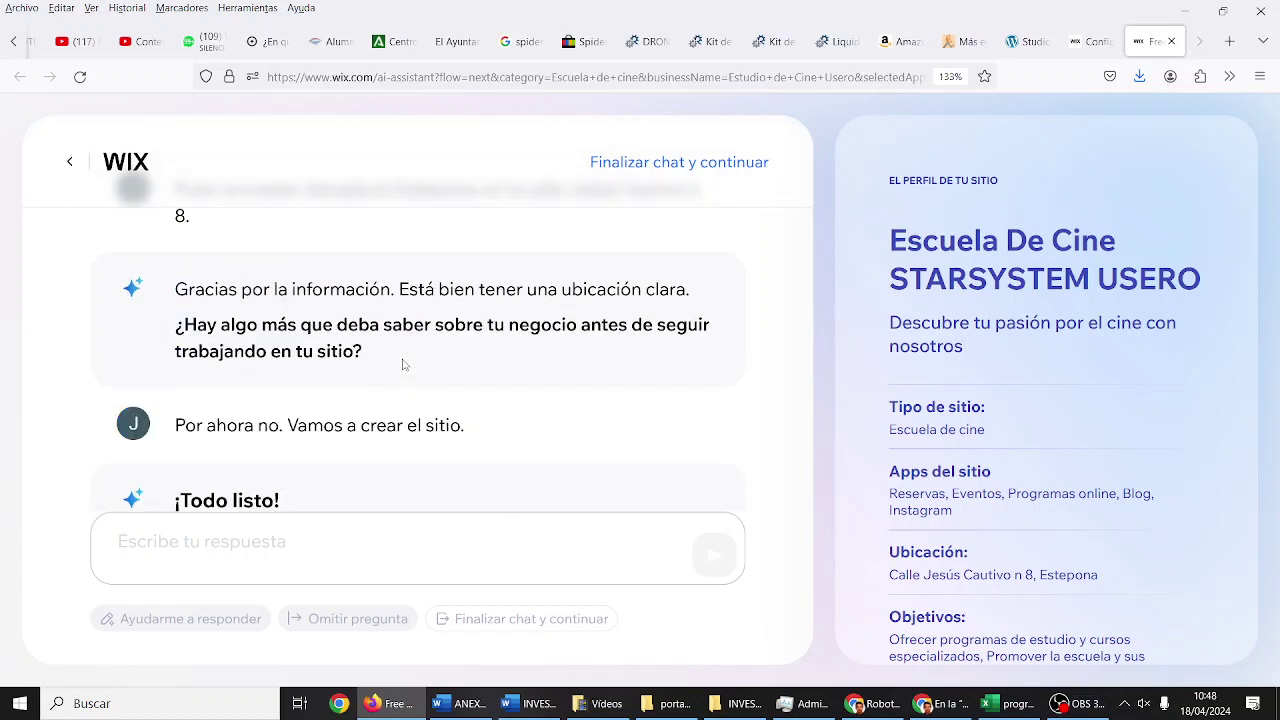
scroll(404, 364, "down", 3)
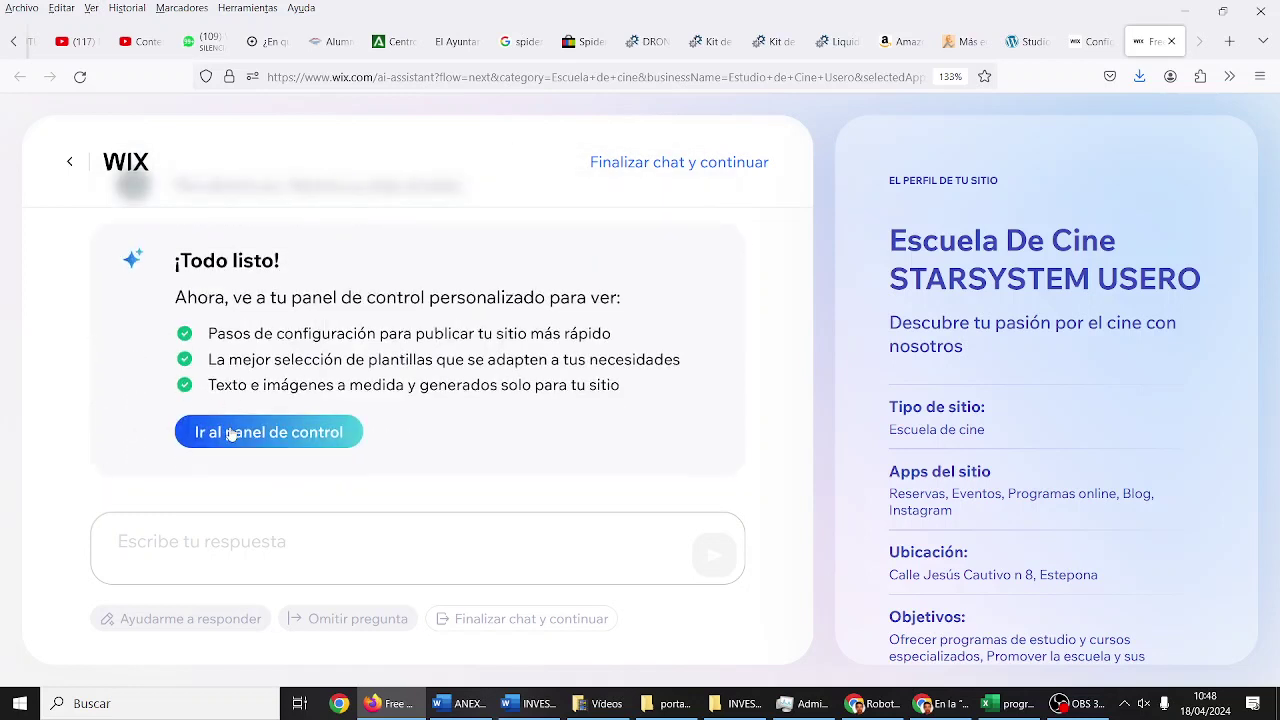
left_click(231, 433)
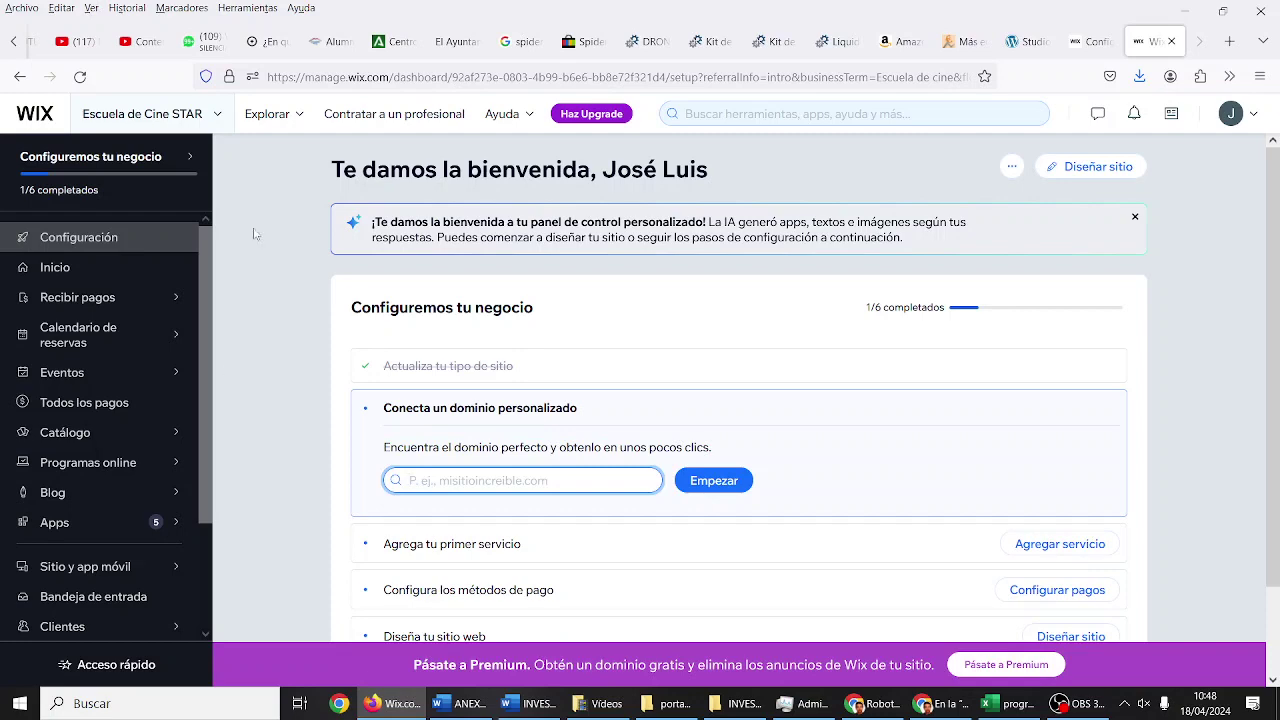
Step: Scroll the setup checklist and start the 'Diseña tu sitio web' task with 'Diseñar sitio'
scroll(481, 381, "down", 2)
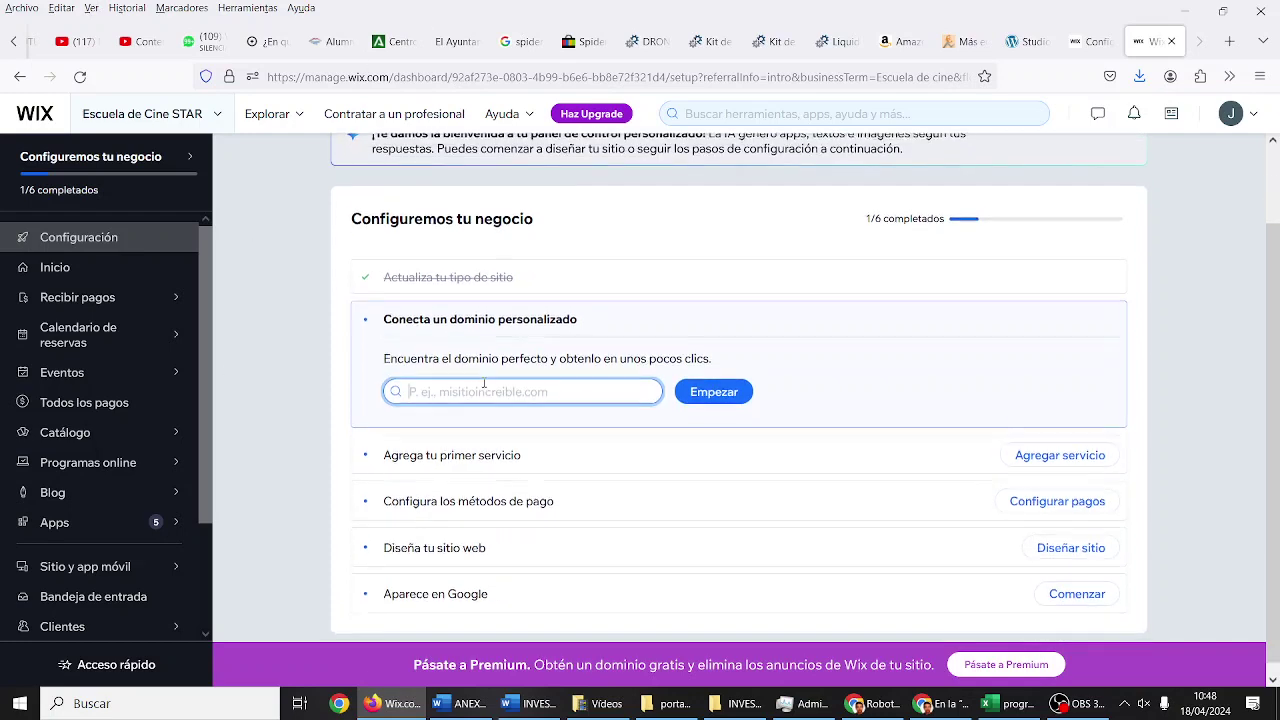
scroll(482, 383, "down", 1)
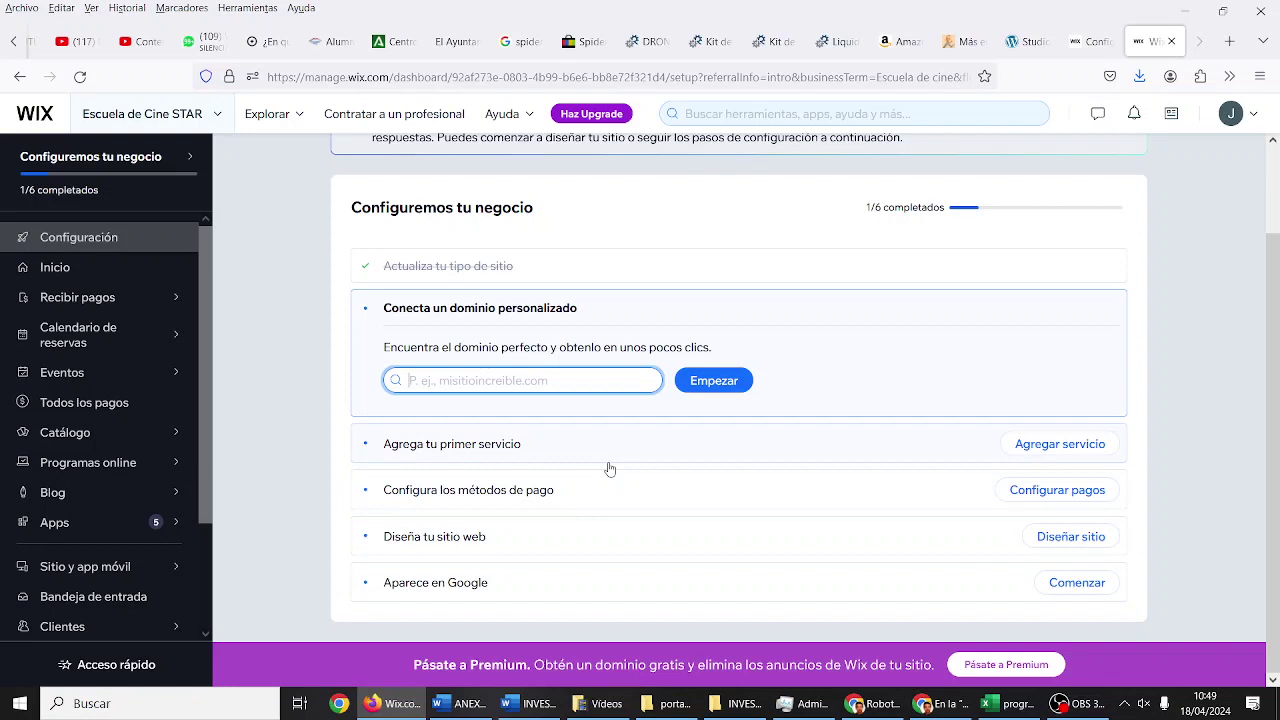
left_click(1070, 537)
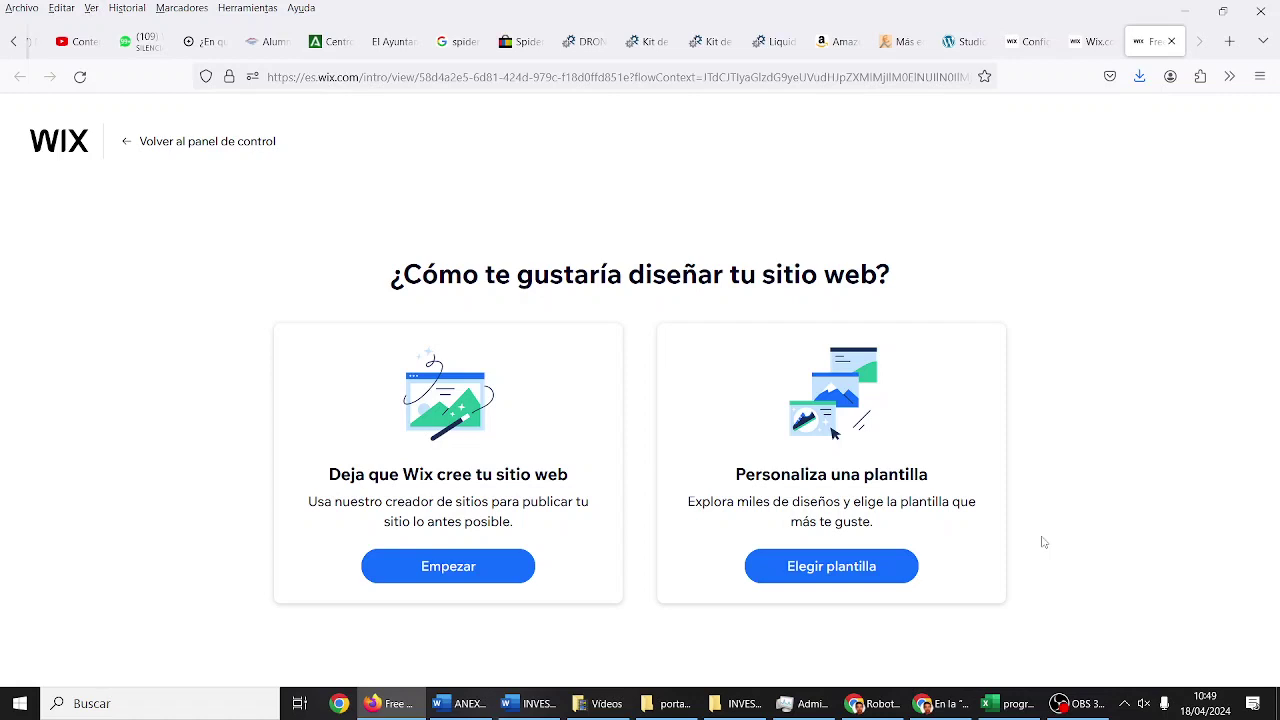
Step: Choose 'Deja que Wix cree tu sitio web' and start it with Empezar
left_click(505, 572)
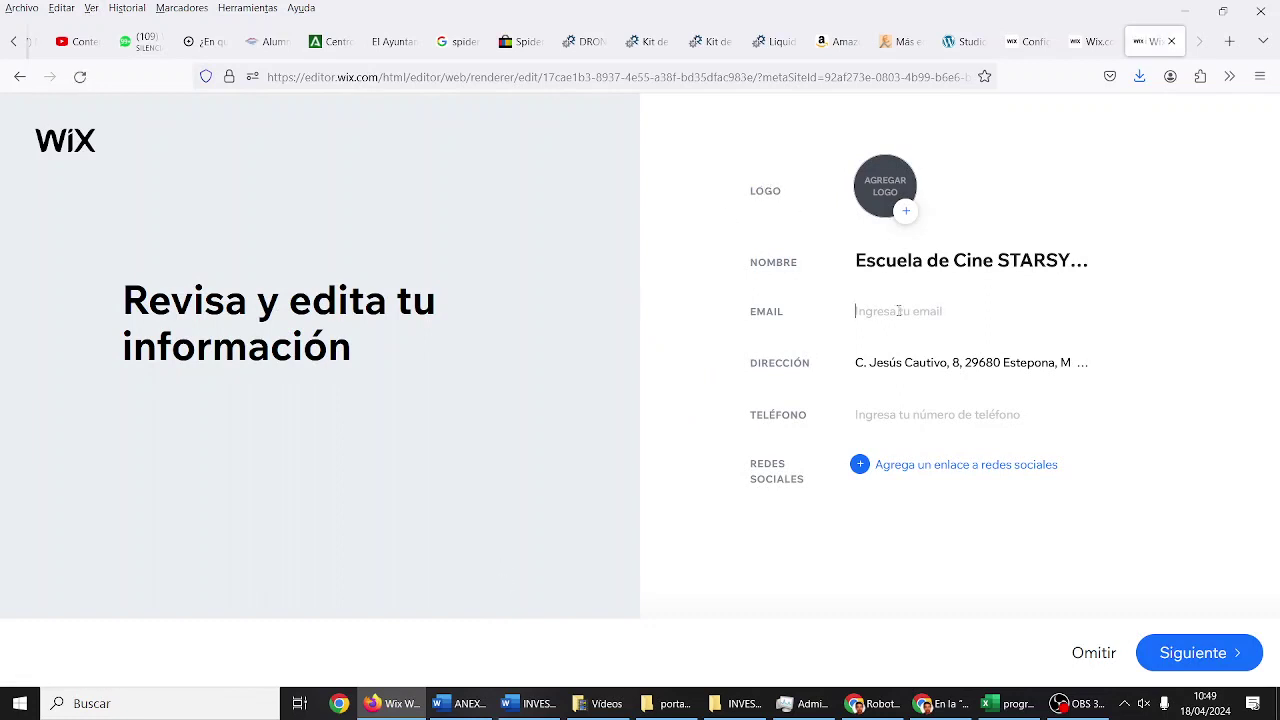
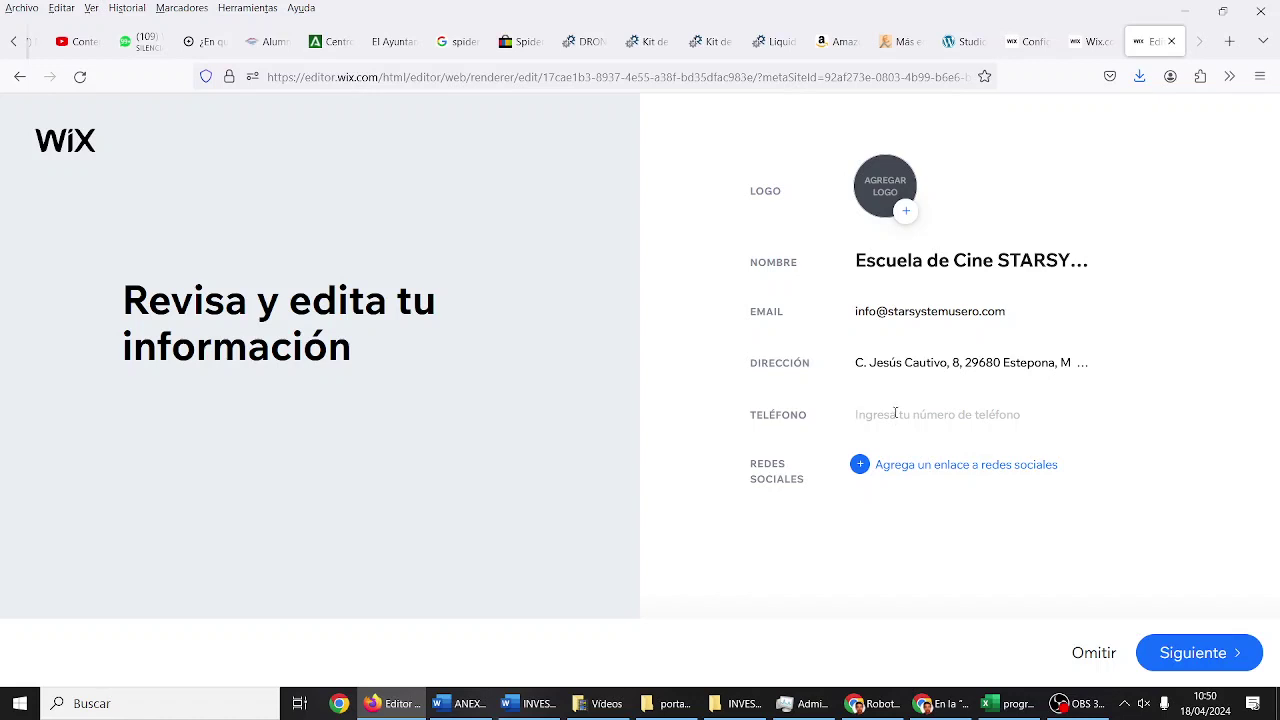
Step: Fill in the school's contact email and phone number in the business info
type("55")
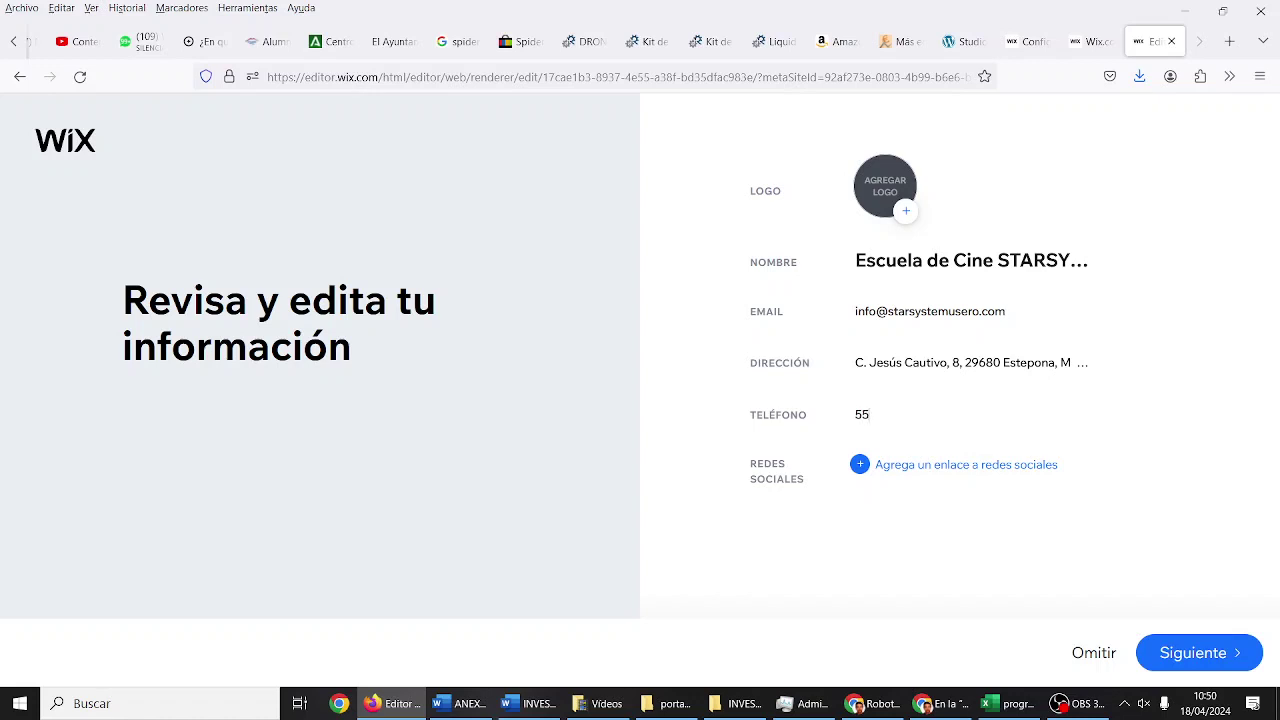
type("5 123 456")
Step: Add a social-media link entry and clear the mistyped handle from it
left_click(933, 464)
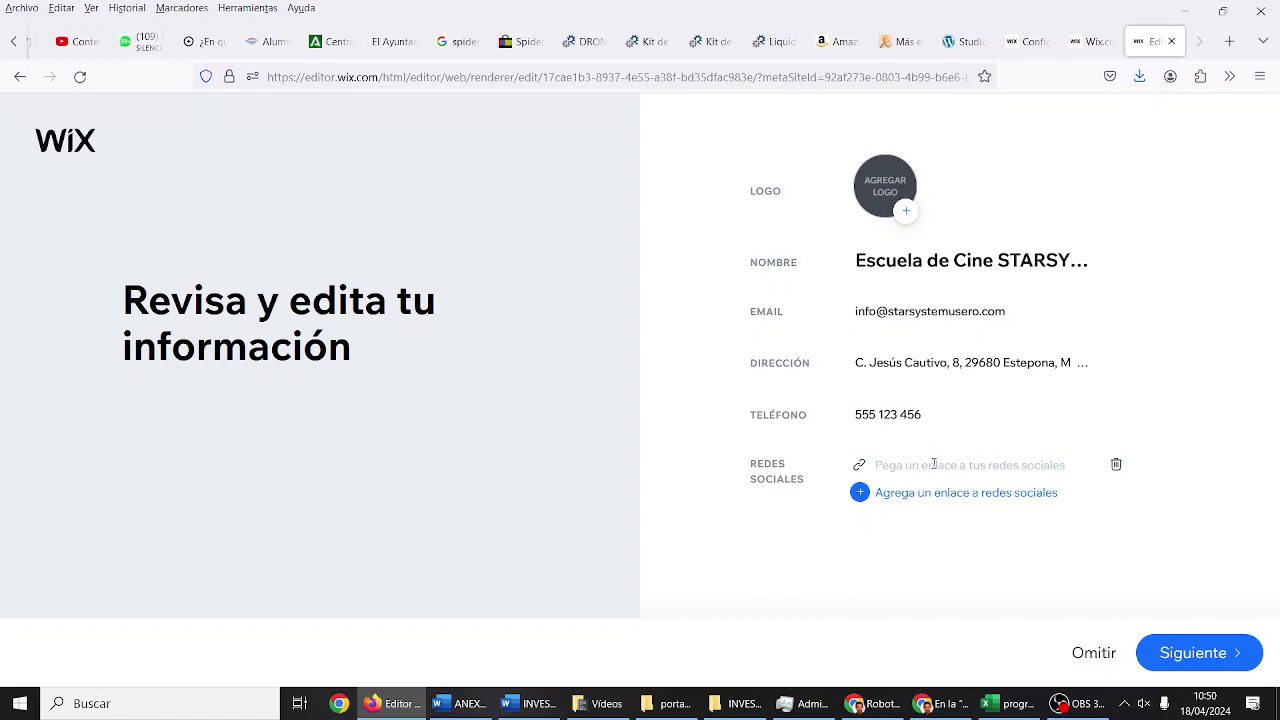
type("@")
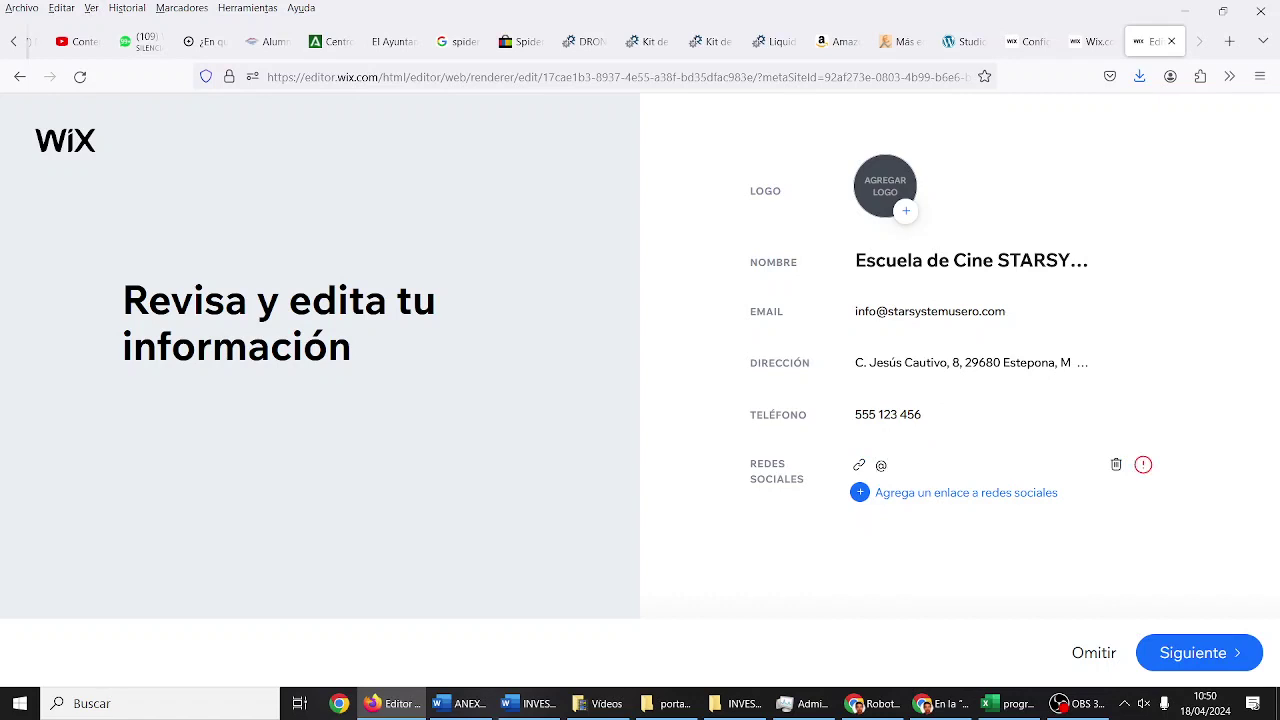
type("academisuero")
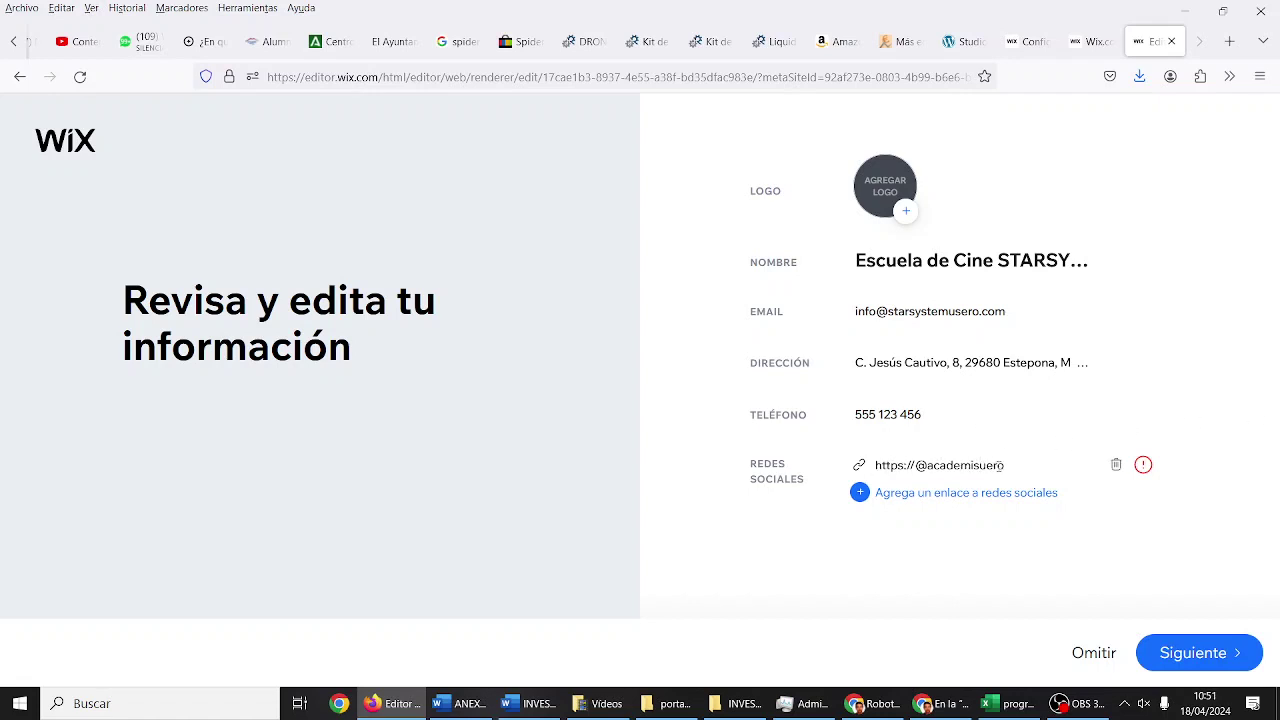
left_click_drag(1005, 465, 796, 463)
key("BackSpace")
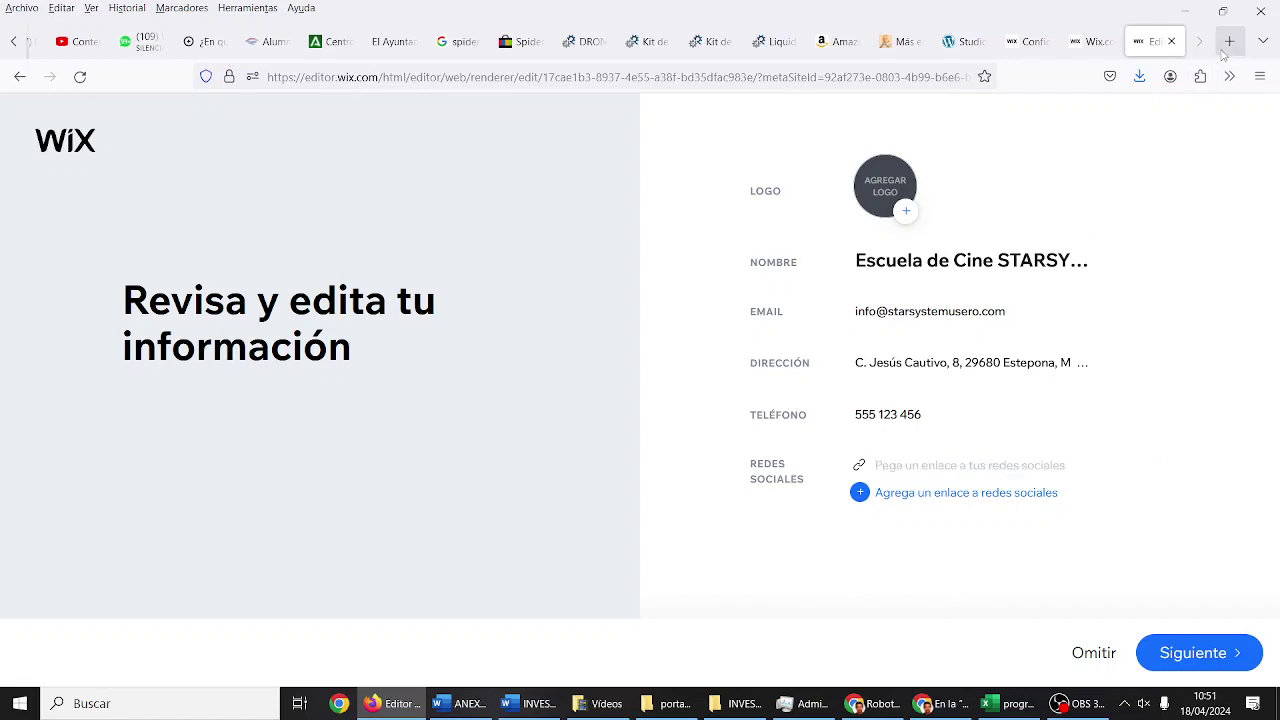
Step: In a new tab, search Google for the Instagram account by name
left_click(1229, 41)
left_click(912, 68)
type("z")
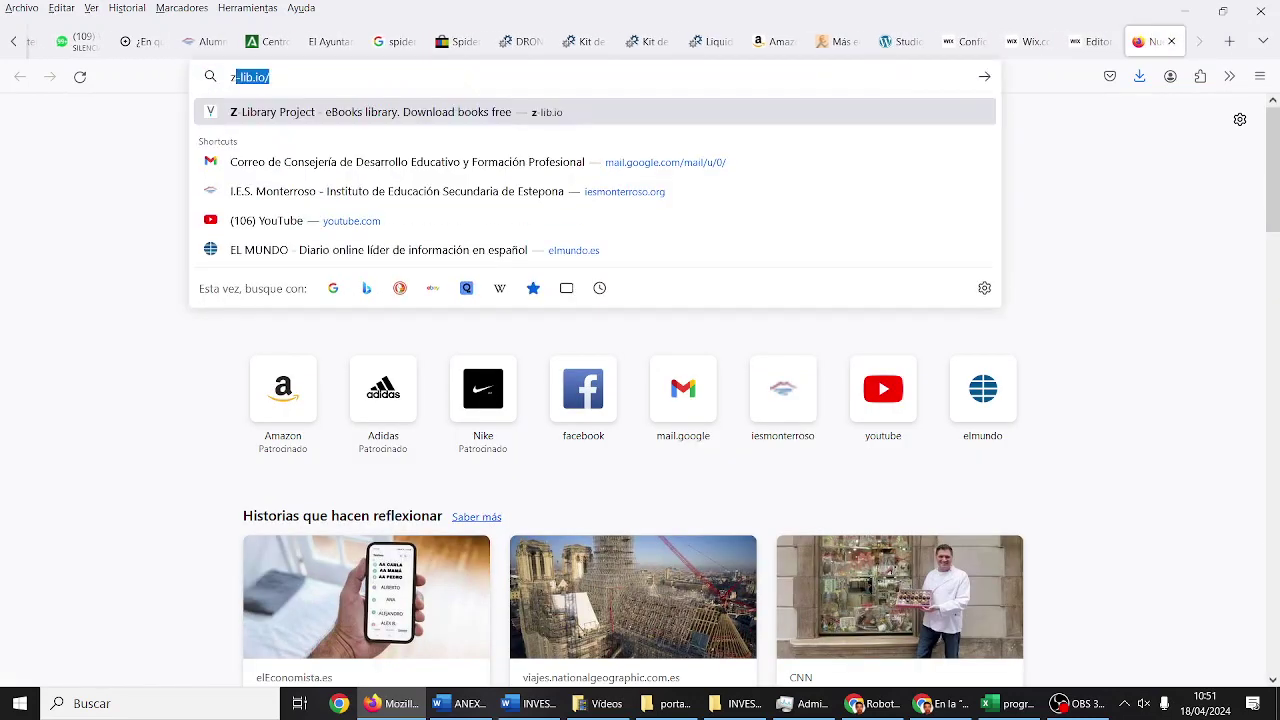
type("afira avent")
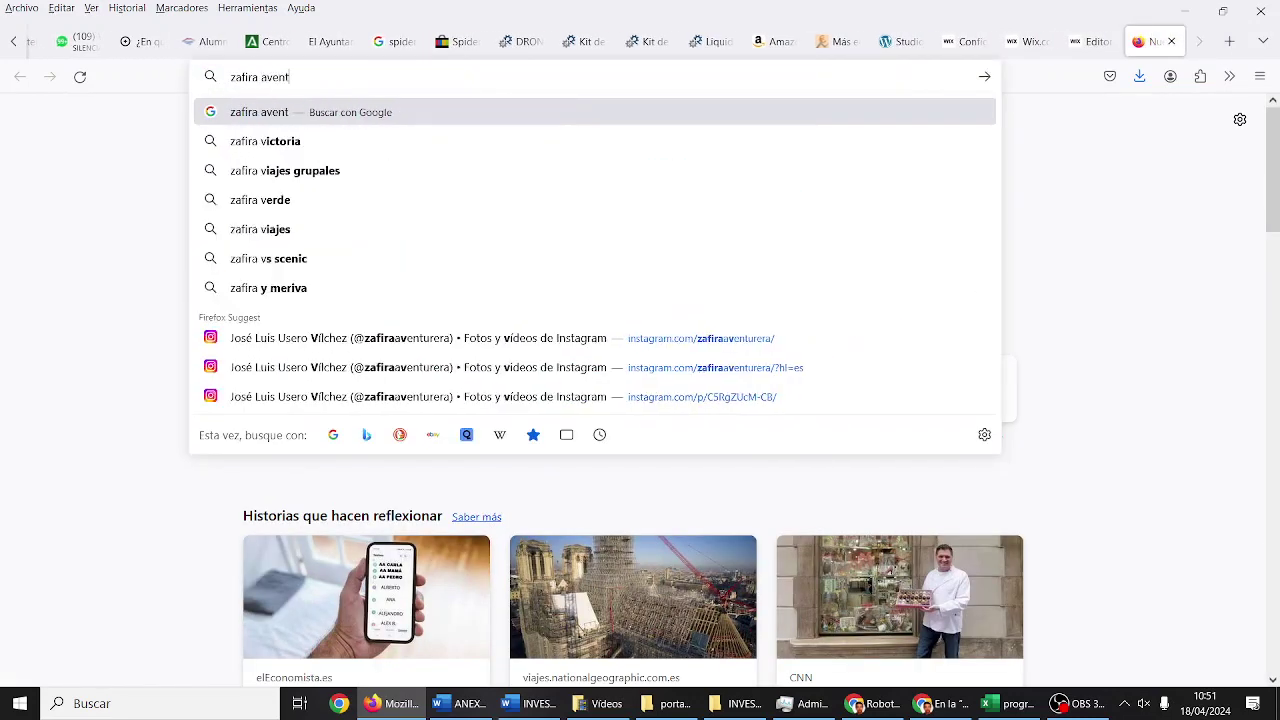
type("urera instagaam")
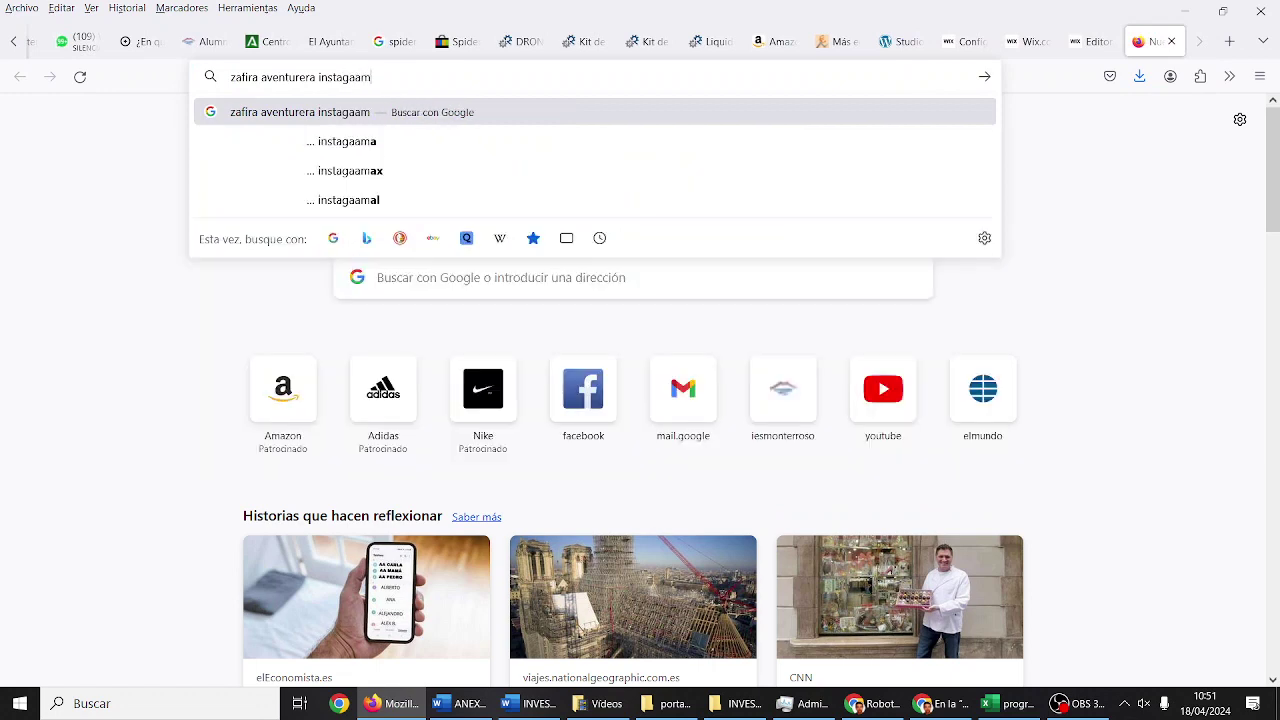
key("Return")
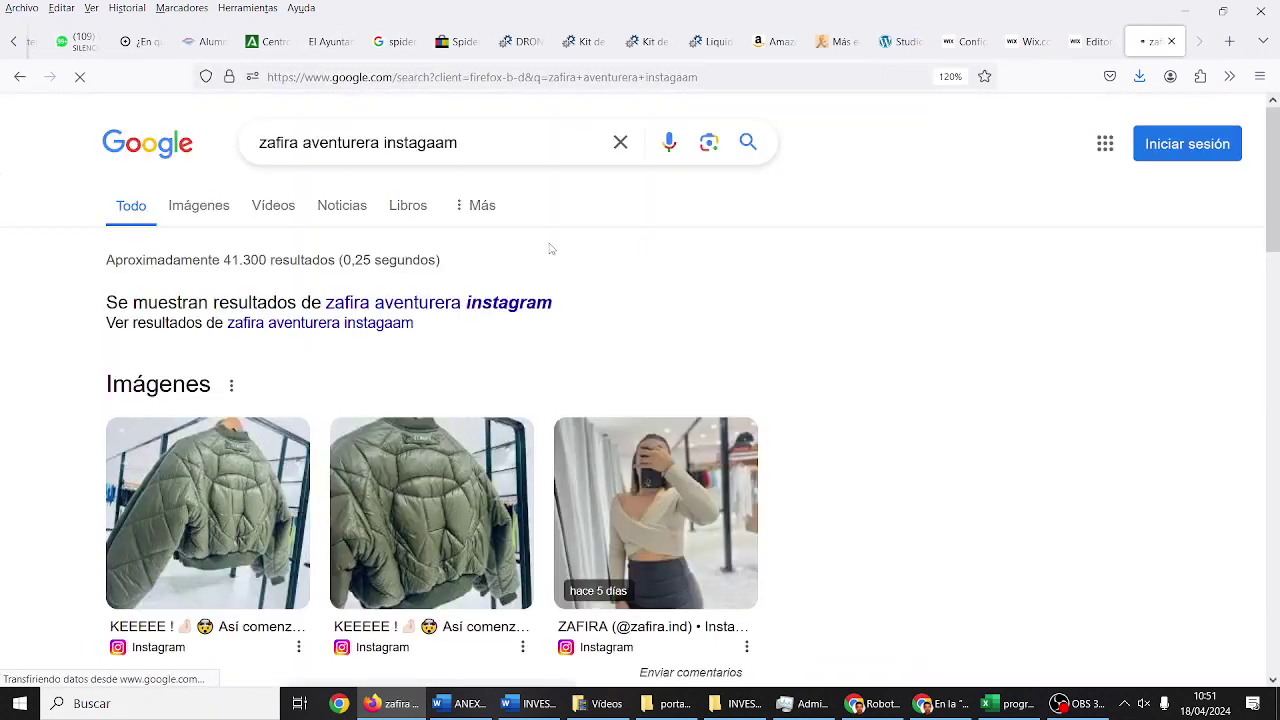
scroll(467, 290, "down", 5)
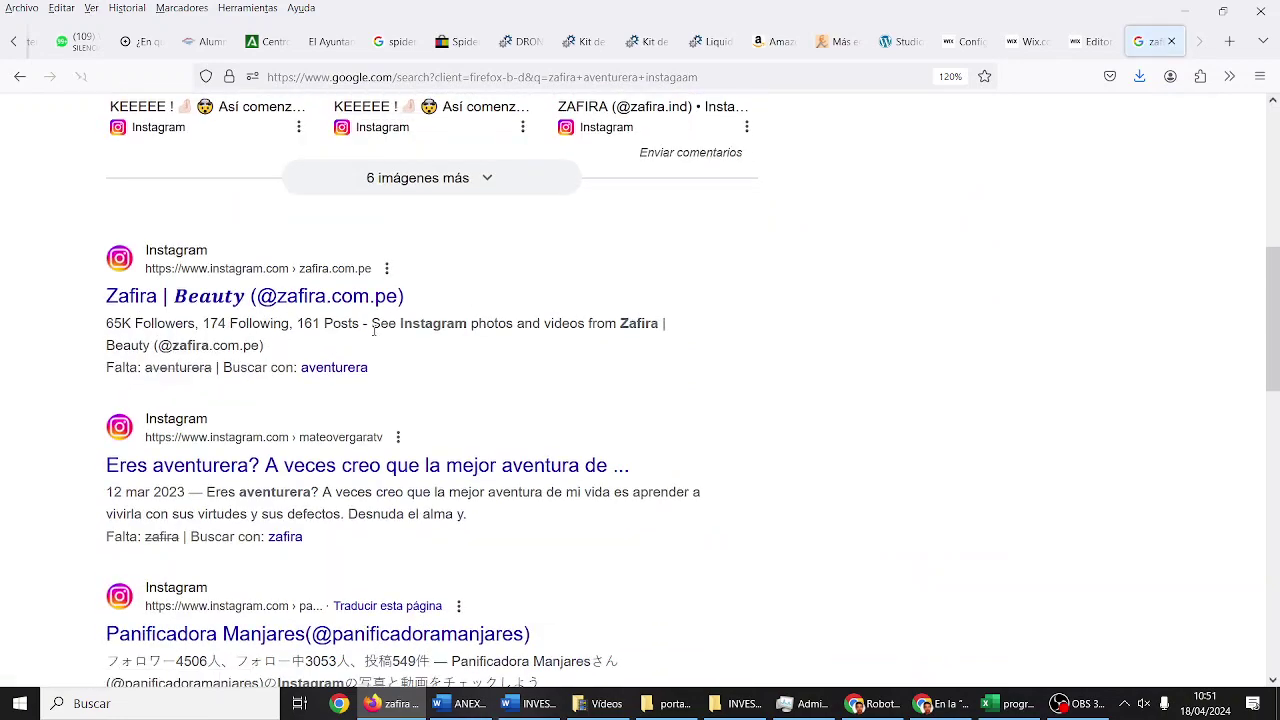
scroll(373, 330, "down", 3)
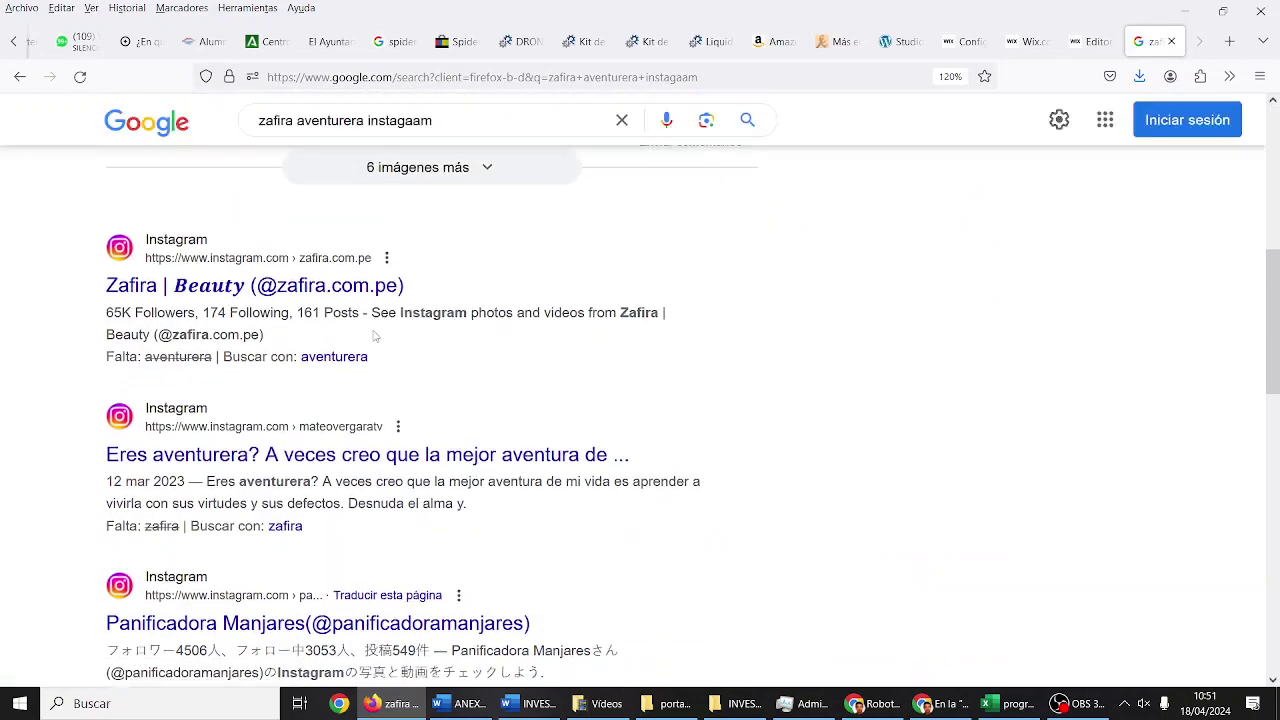
scroll(375, 336, "up", 1)
scroll(373, 336, "up", 7)
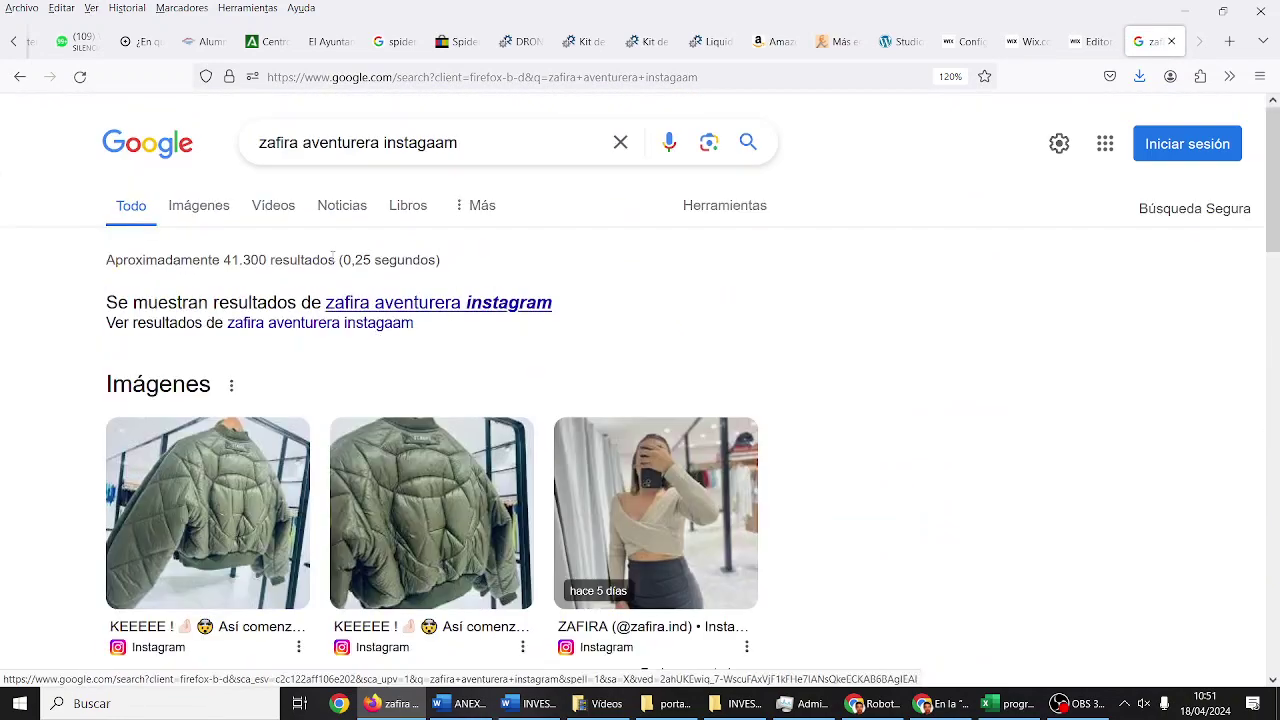
Step: Correct the search query's spelling of 'instagram' and rerun the search
left_click(302, 142)
key("BackSpace")
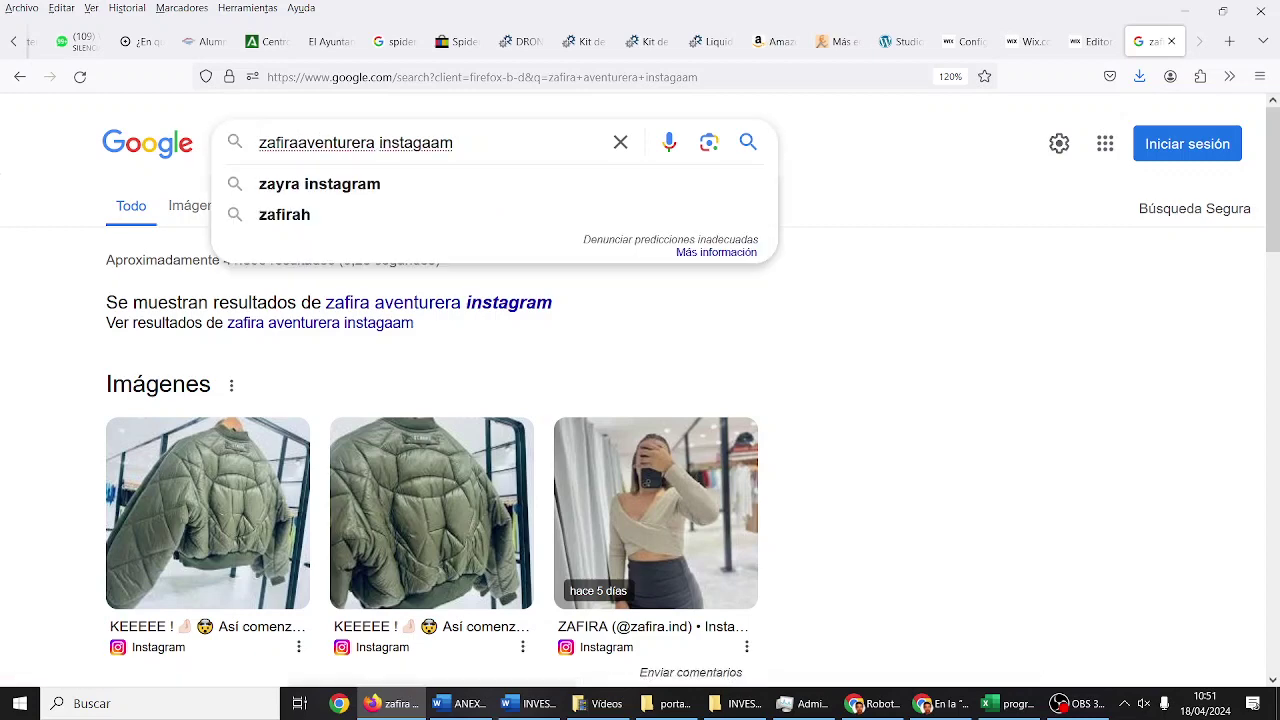
left_click(384, 142)
key("BackSpace")
key("BackSpace")
key("BackSpace")
type("ram")
key("Return")
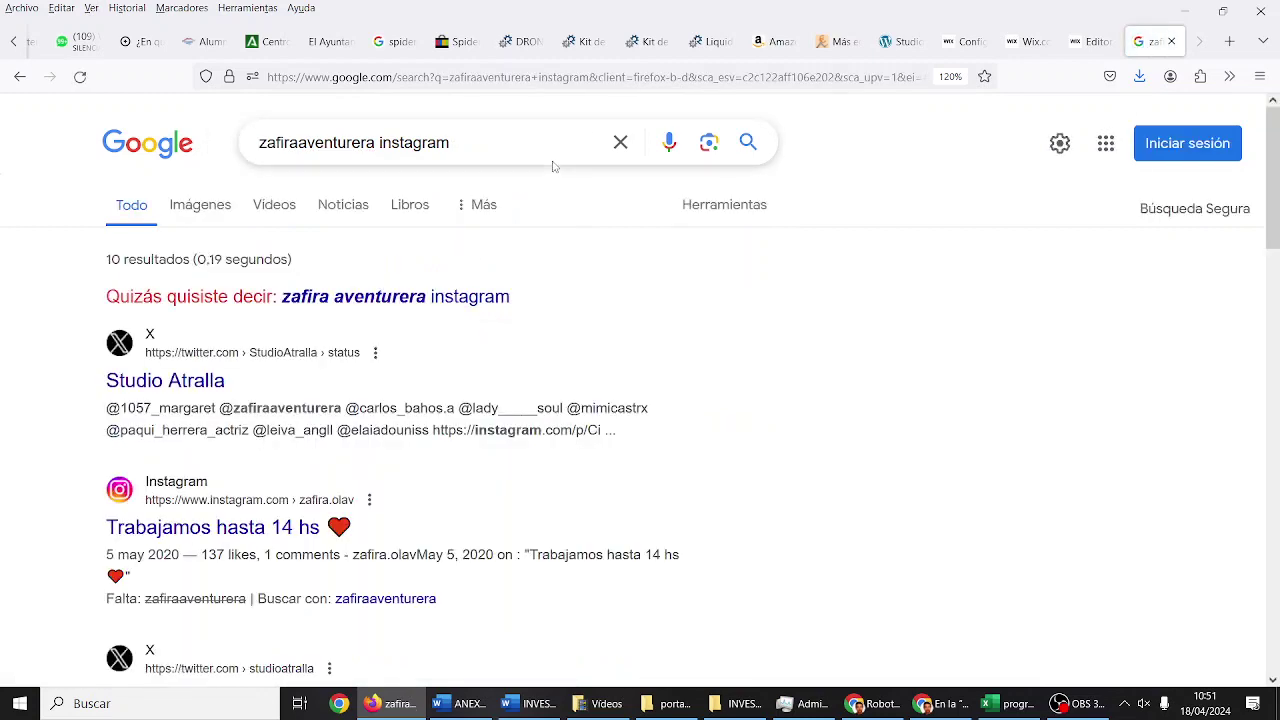
scroll(479, 230, "down", 2)
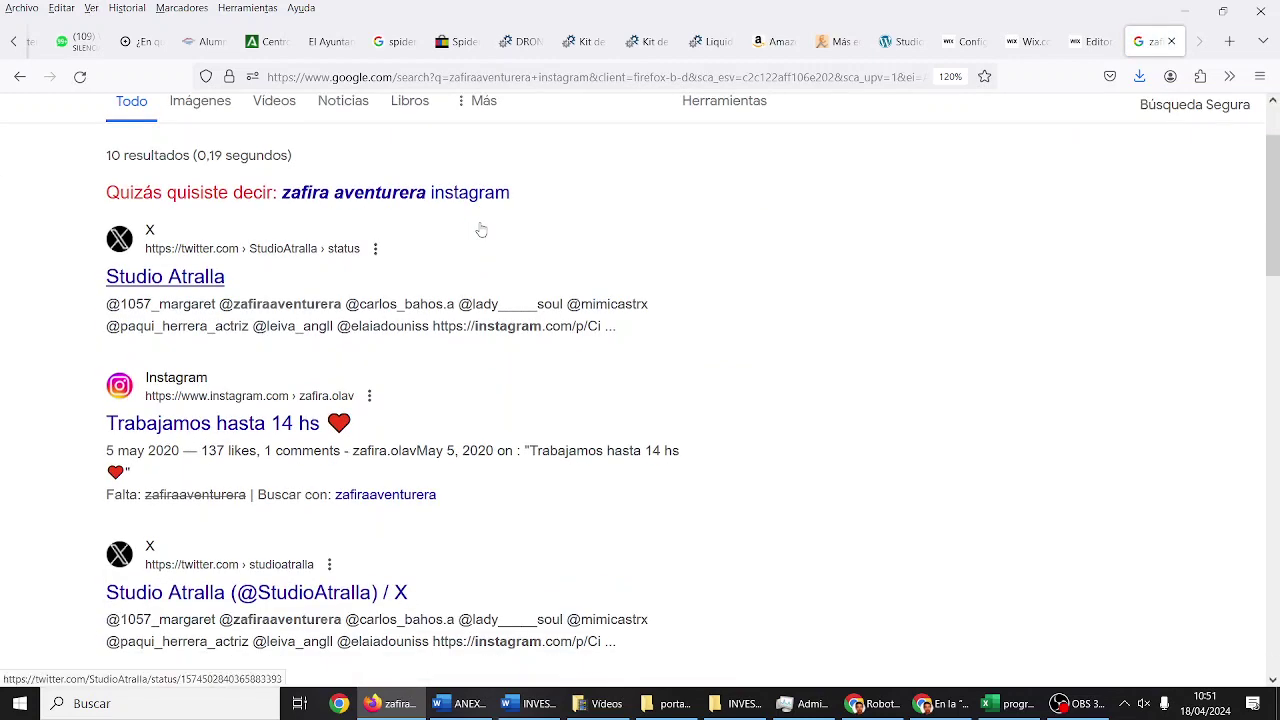
scroll(481, 230, "up", 2)
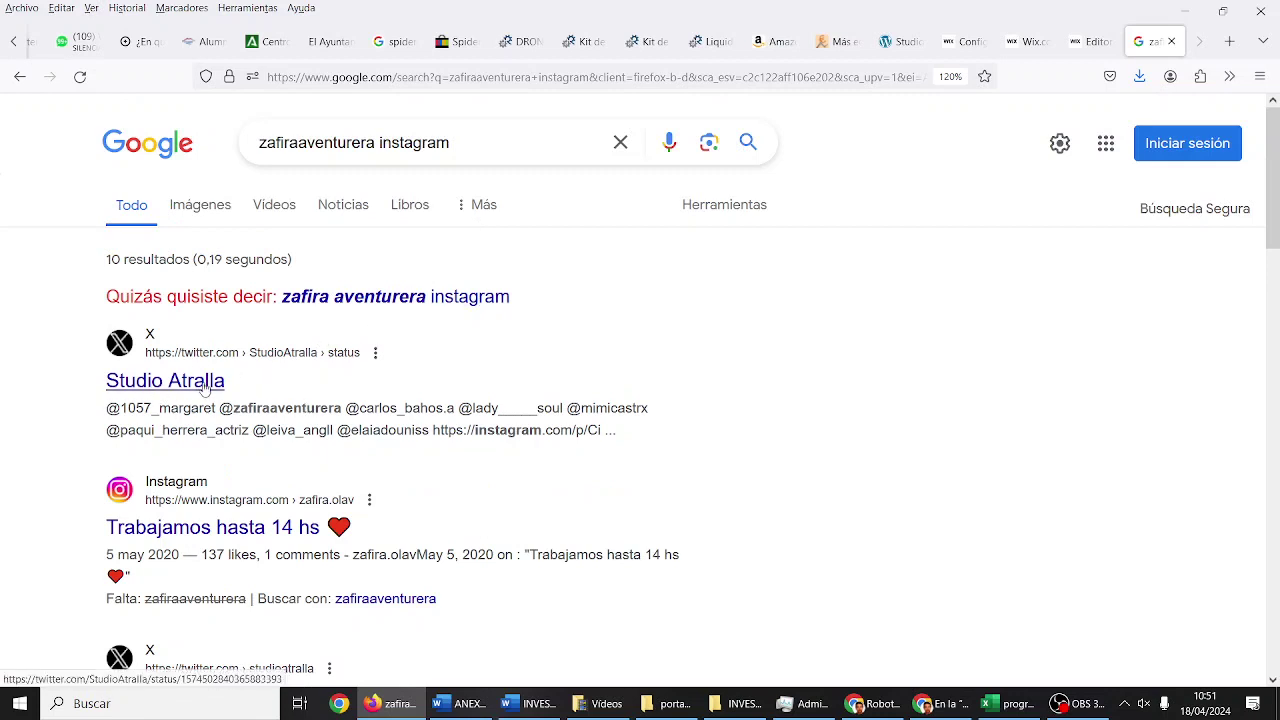
scroll(205, 388, "down", 5)
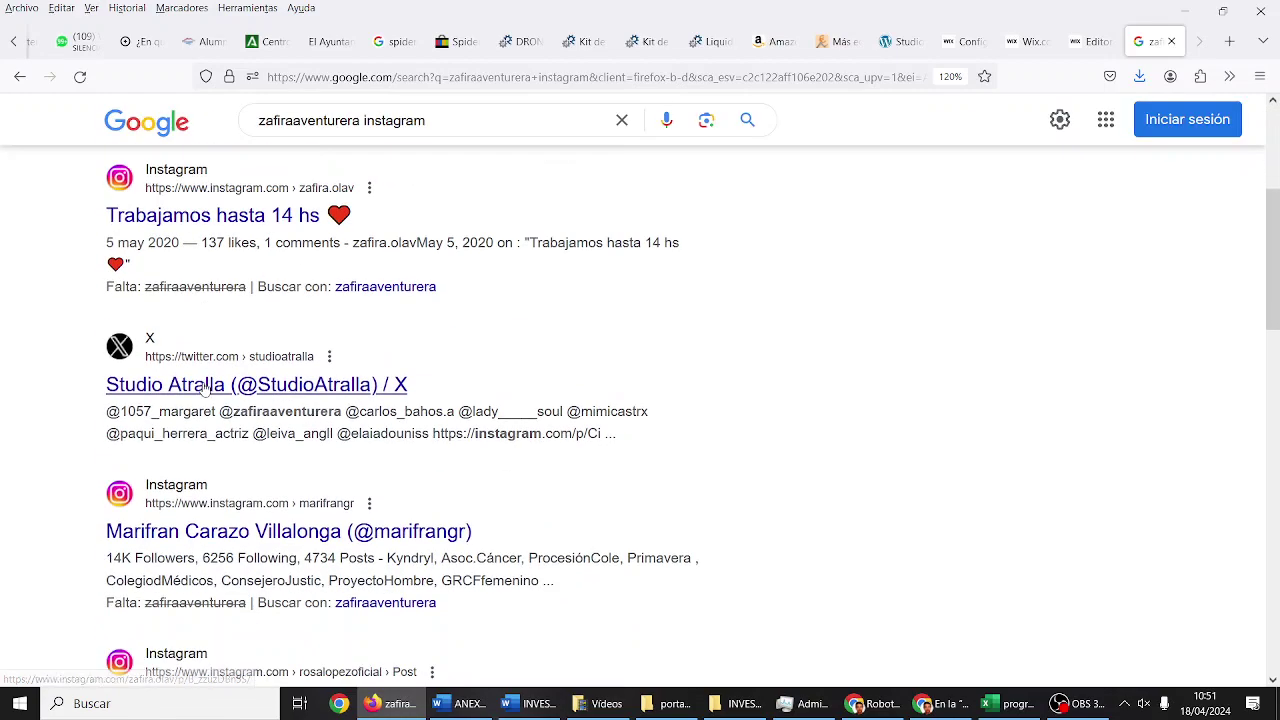
scroll(205, 388, "down", 10)
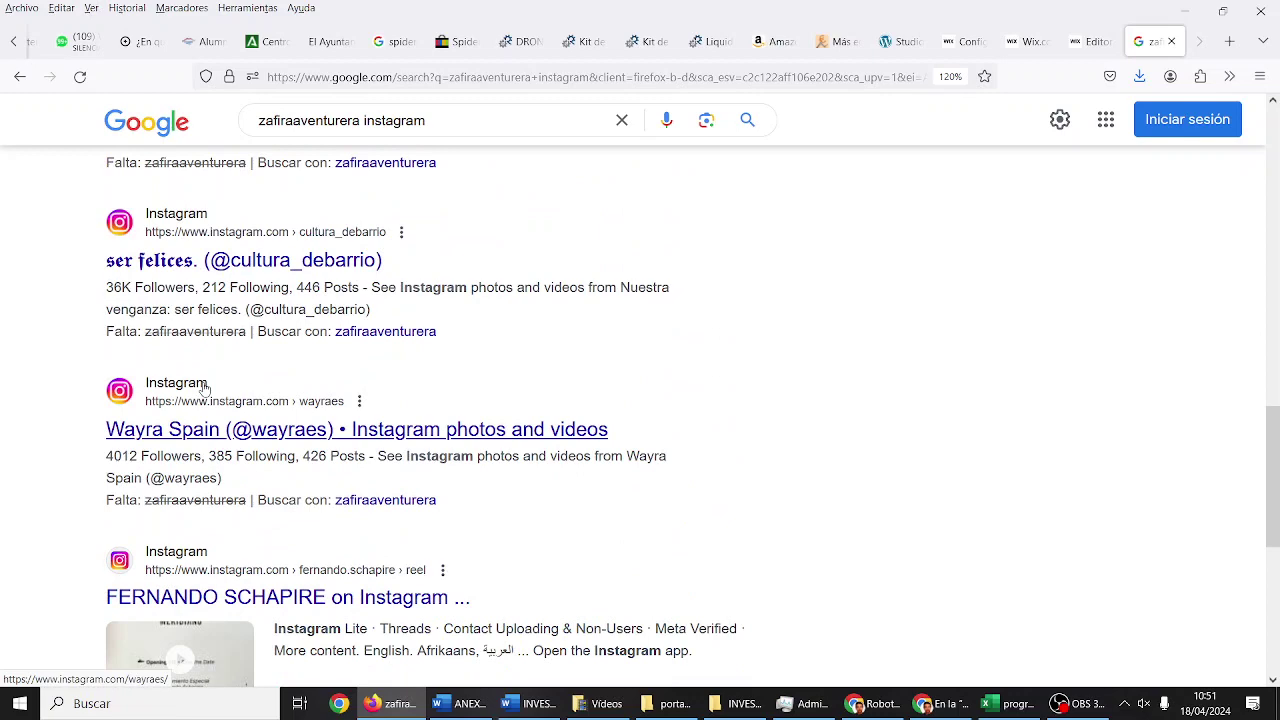
Step: Go to Instagram, open the profile page and copy its web address
left_click(440, 77)
type("instagram.com")
key("Return")
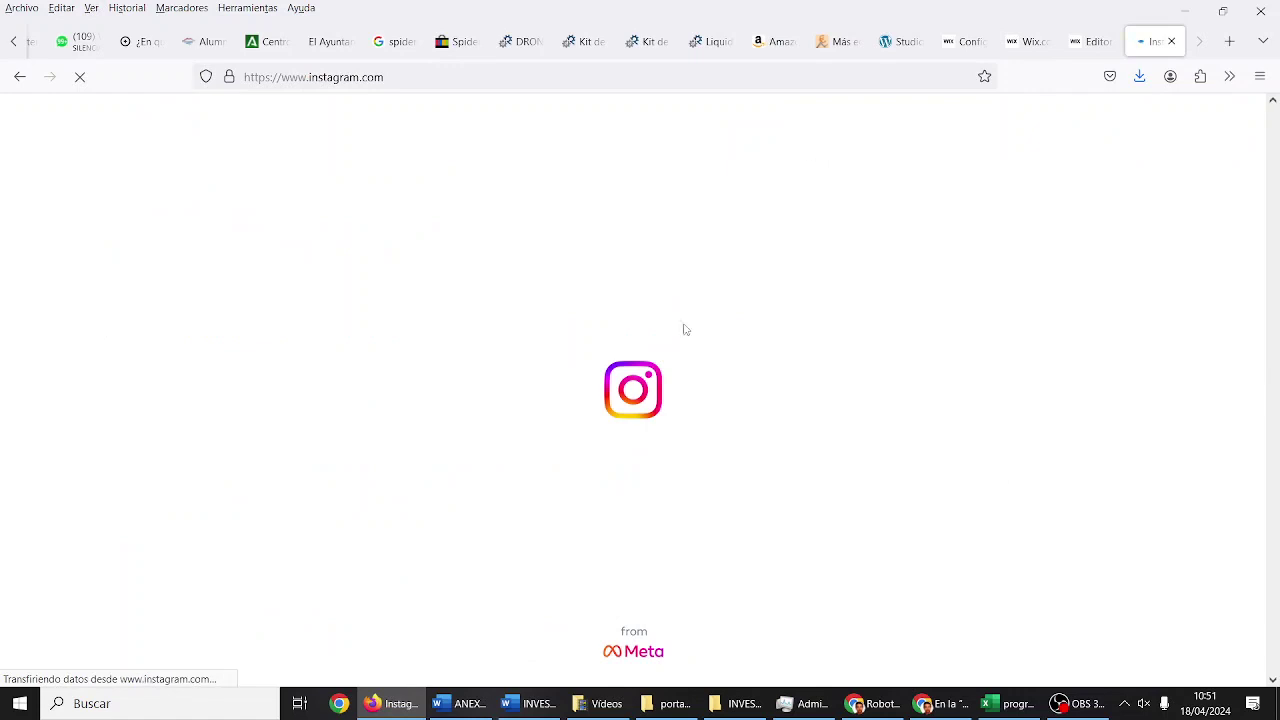
left_click(65, 530)
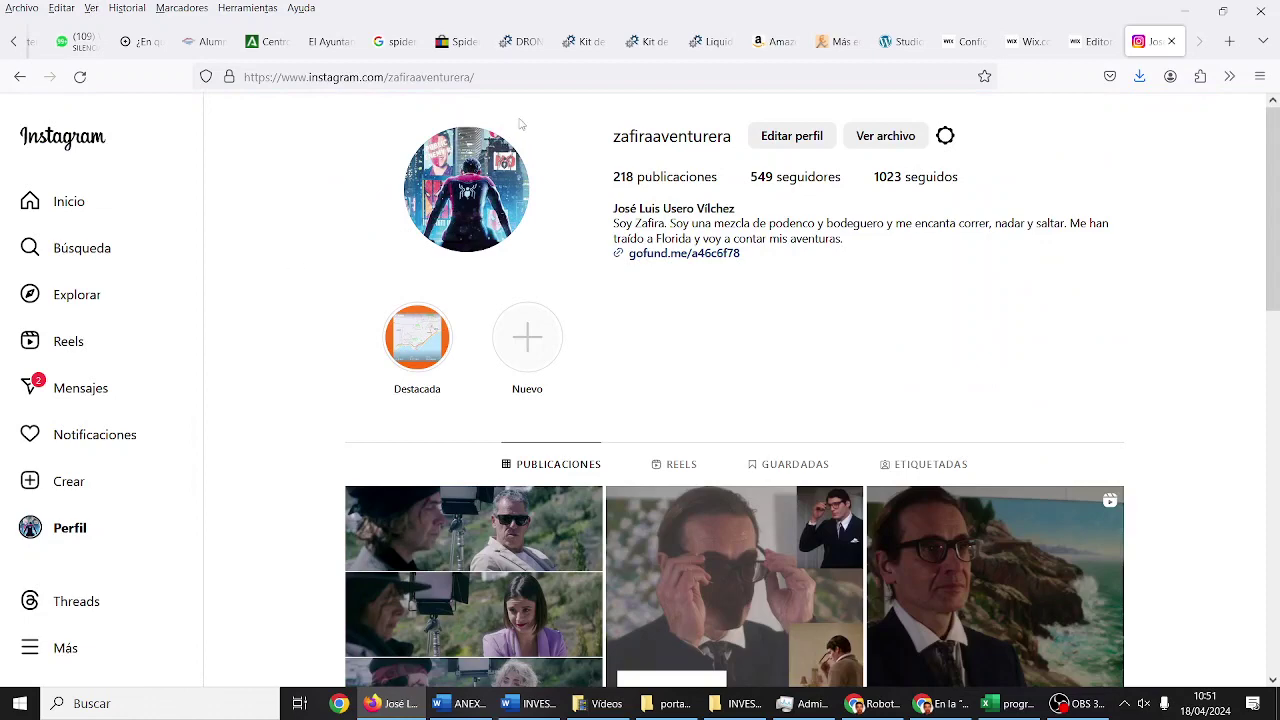
left_click(524, 77)
right_click(524, 77)
key("ctrl+c")
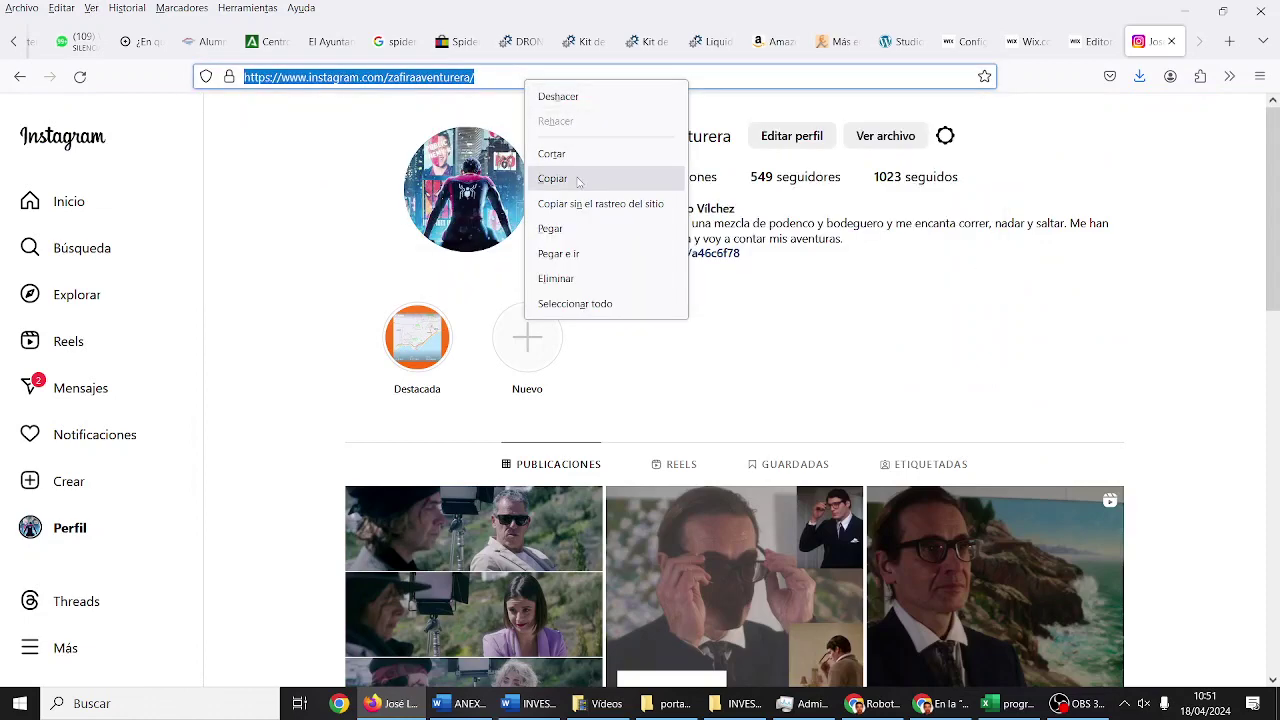
left_click(577, 180)
Step: Paste the Instagram profile address into the Wix social-link field
left_click(1090, 41)
left_click(960, 466)
key("ctrl+v")
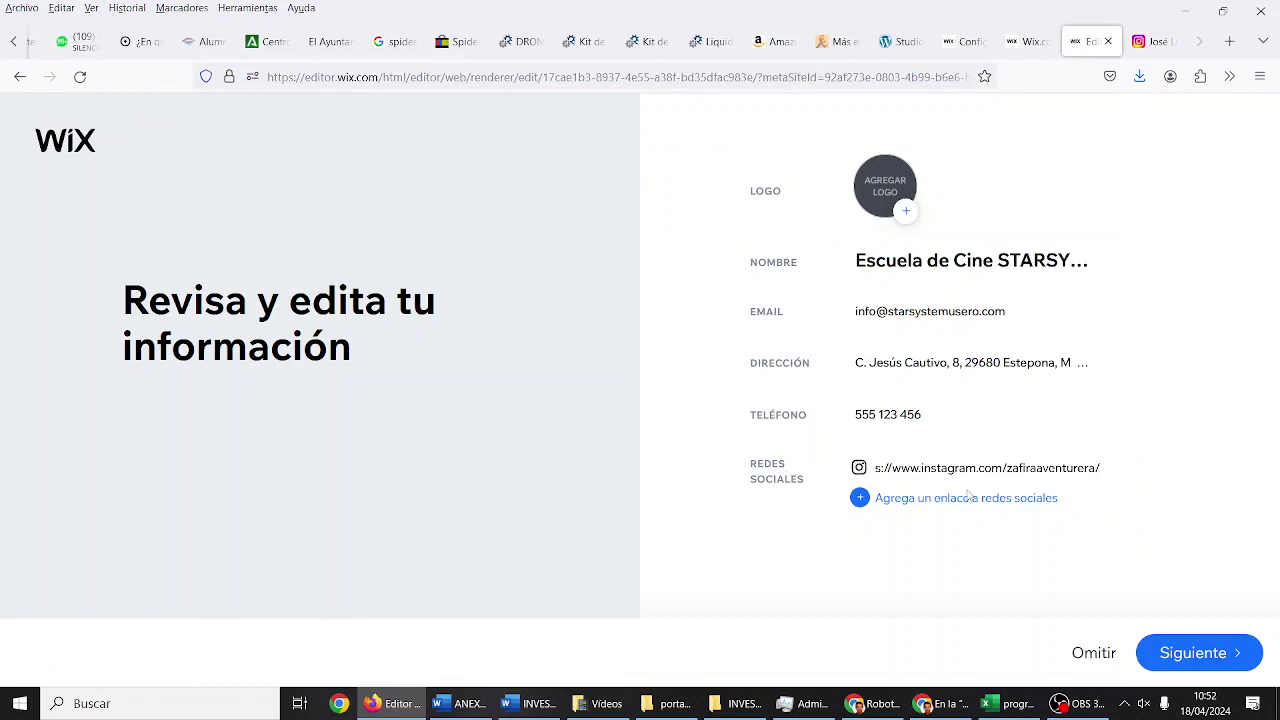
Step: Add a second social-link entry, then Google the Facebook profile and copy its address
left_click(966, 497)
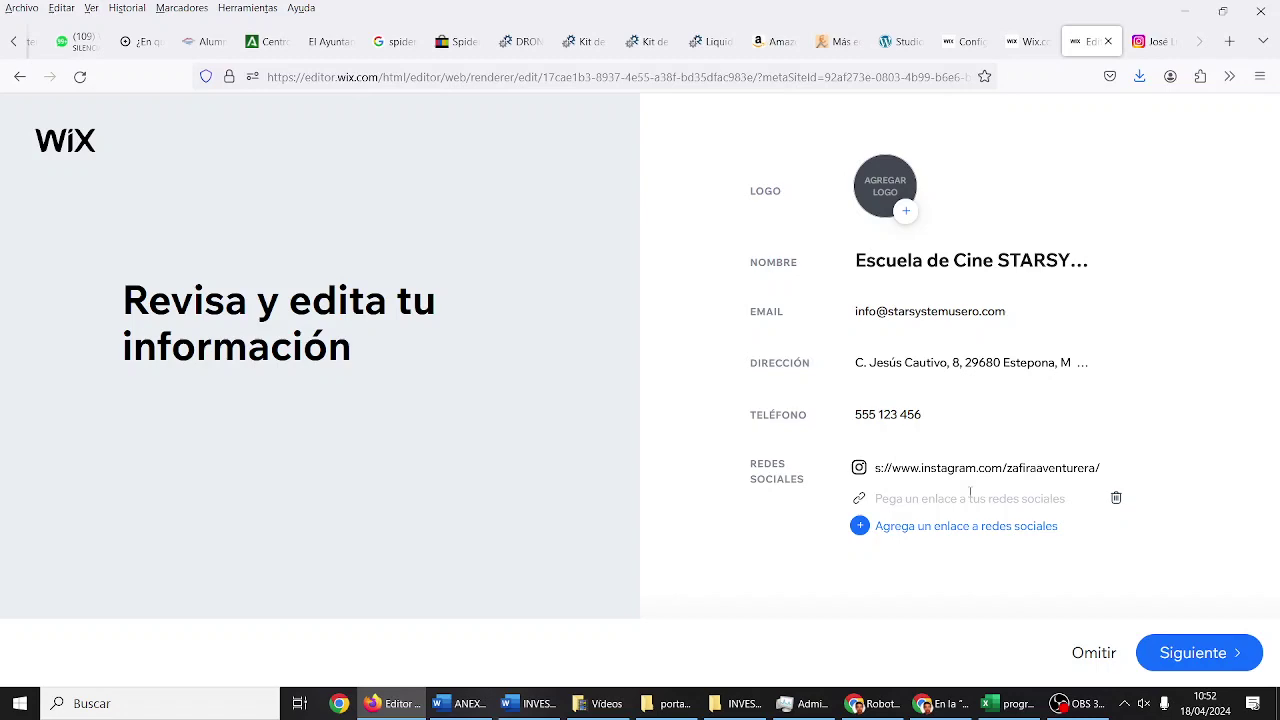
left_click(1229, 41)
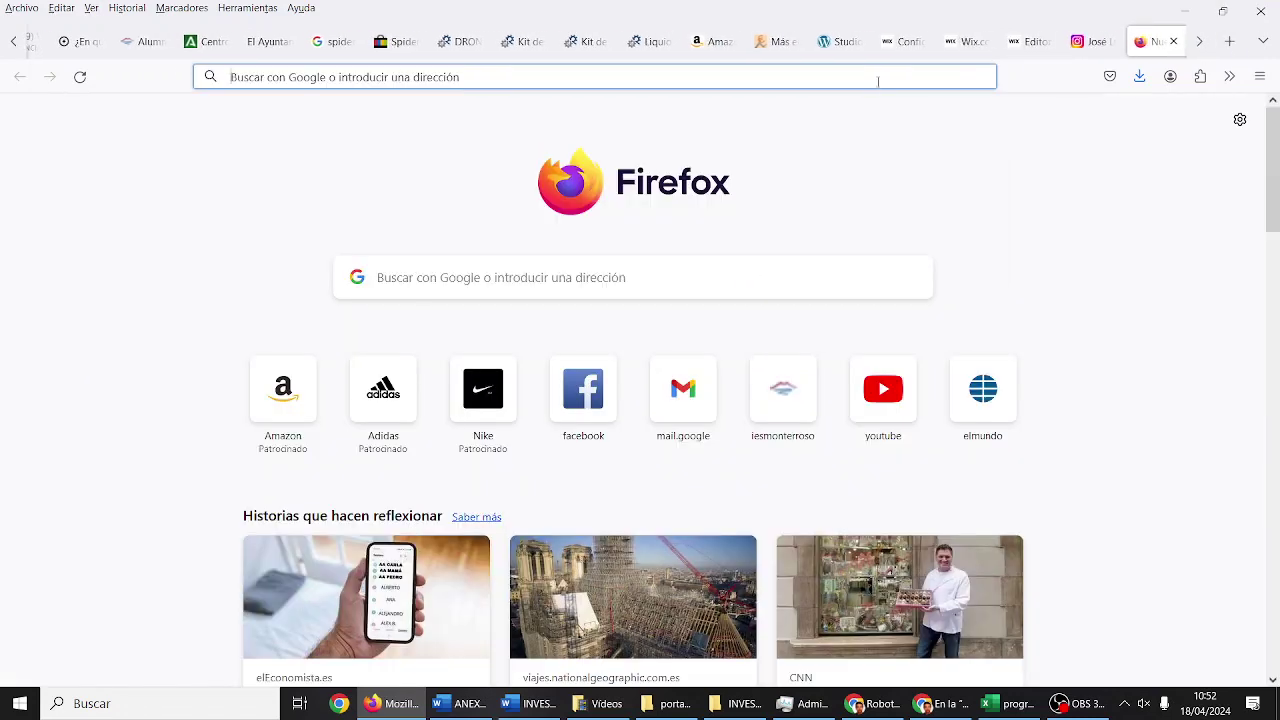
left_click(878, 82)
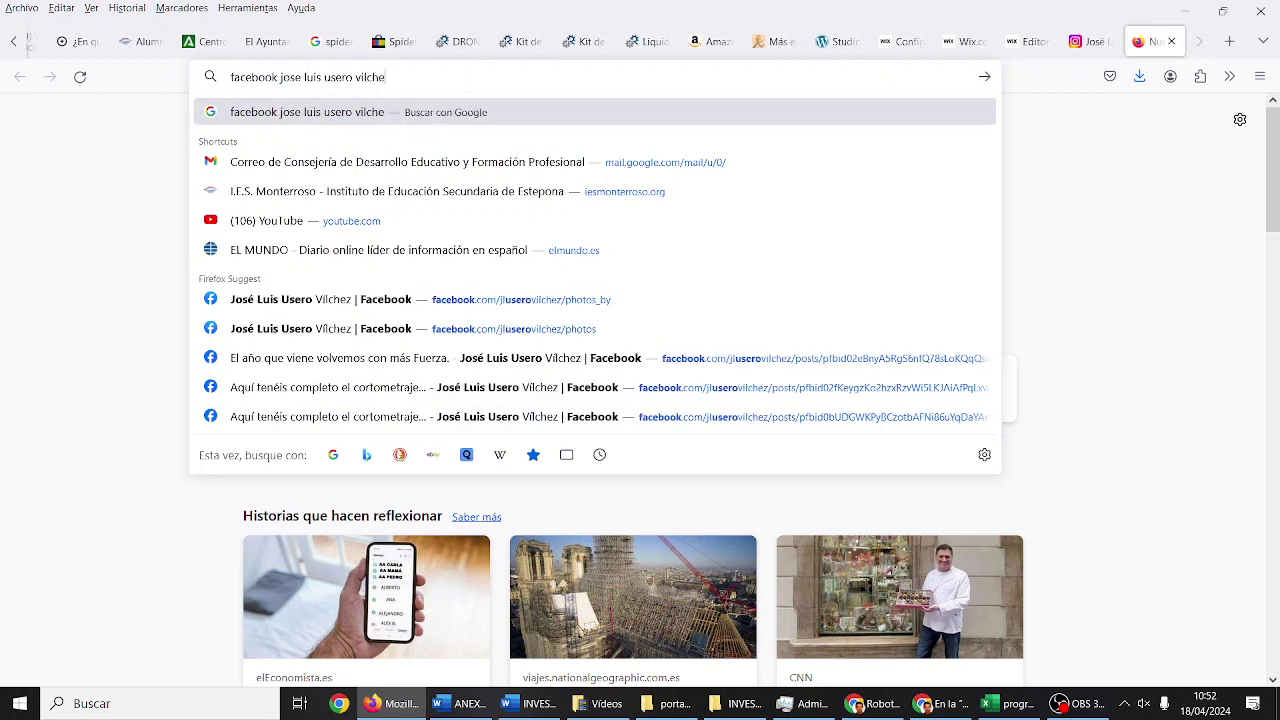
key("Return")
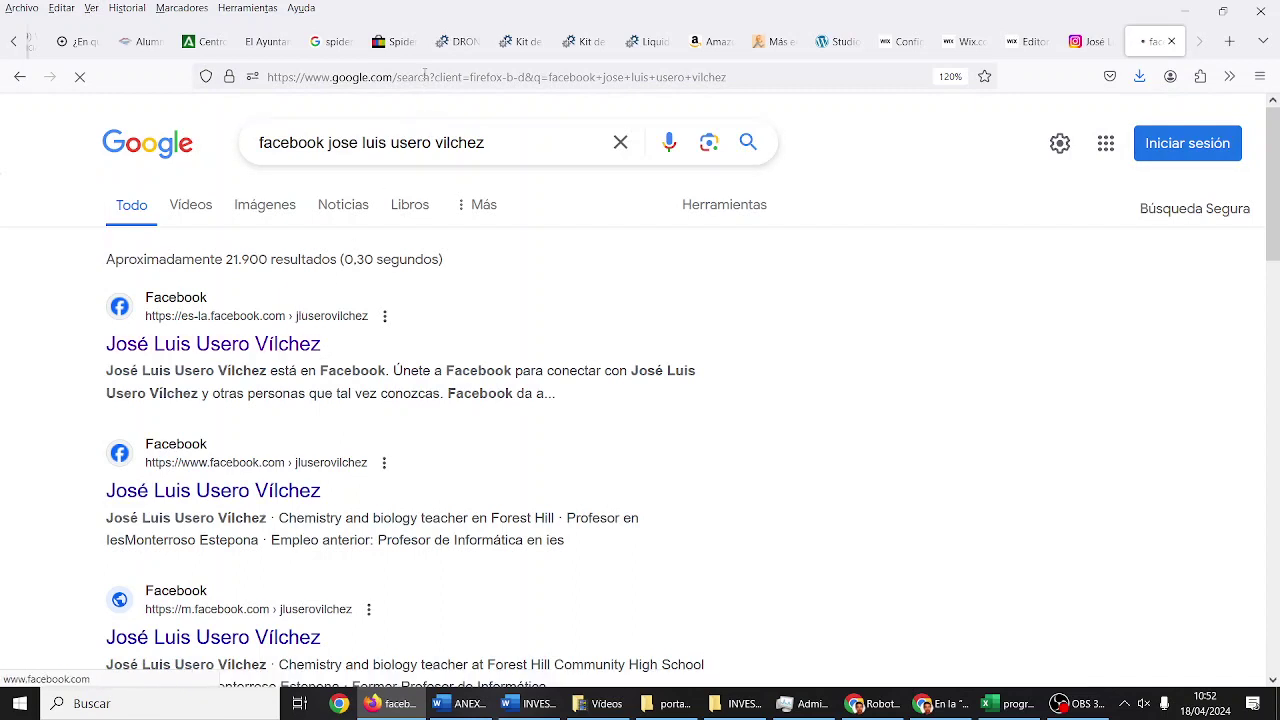
right_click(425, 76)
key("ctrl+c")
left_click(490, 172)
Step: Paste the Facebook address into the second link entry and add a third empty entry
left_click(1025, 41)
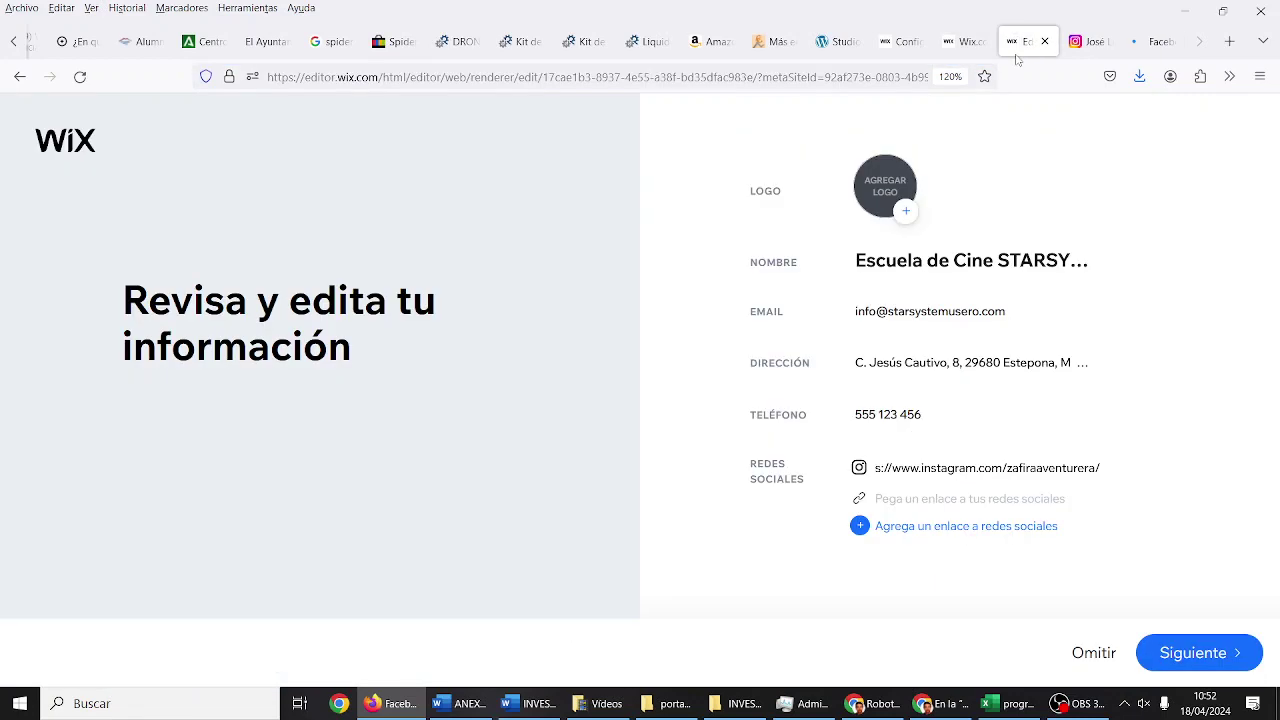
left_click(945, 497)
key("ctrl+v")
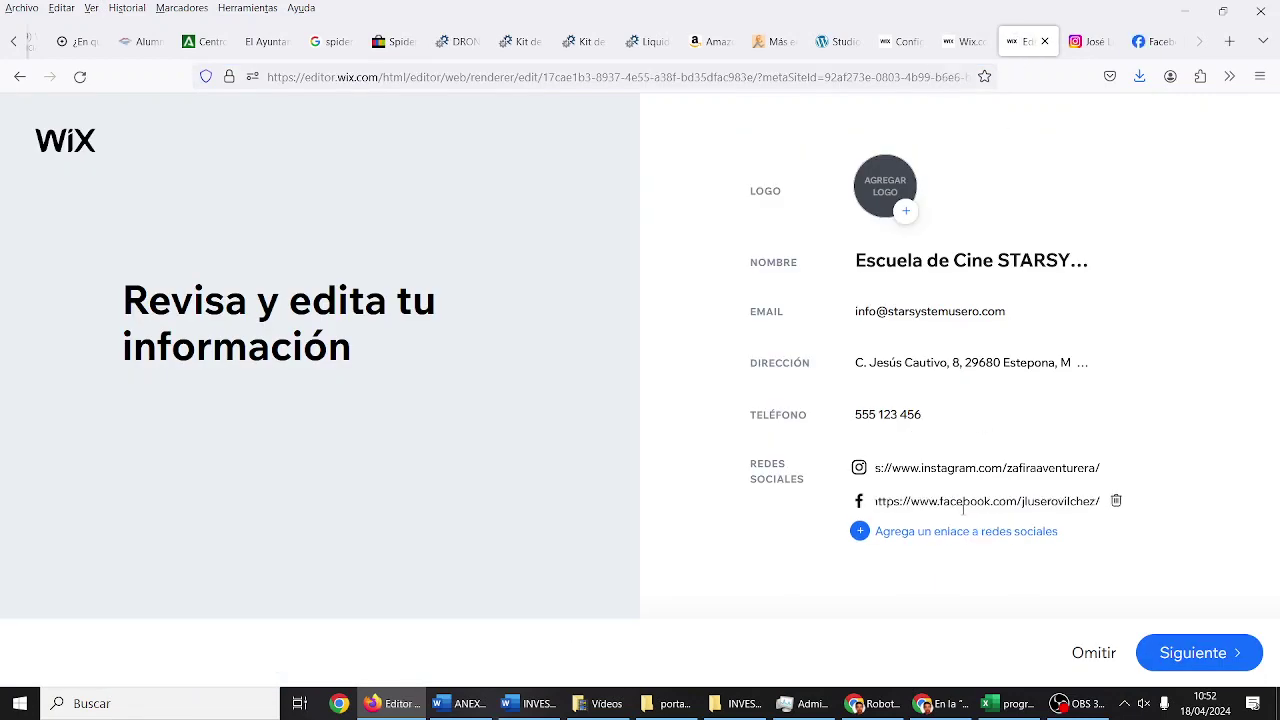
left_click(976, 537)
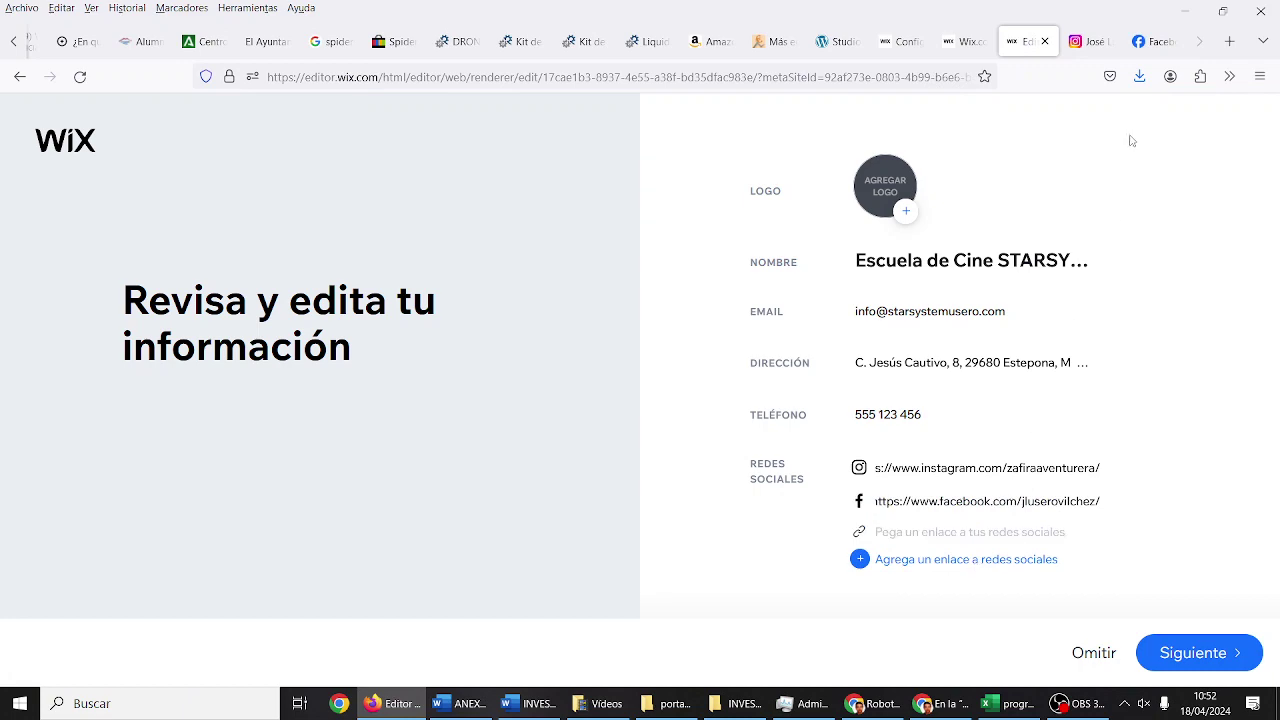
left_click(1229, 41)
Step: Go to TikTok, dismiss the translation offer, open the profile and copy its address
left_click(945, 77)
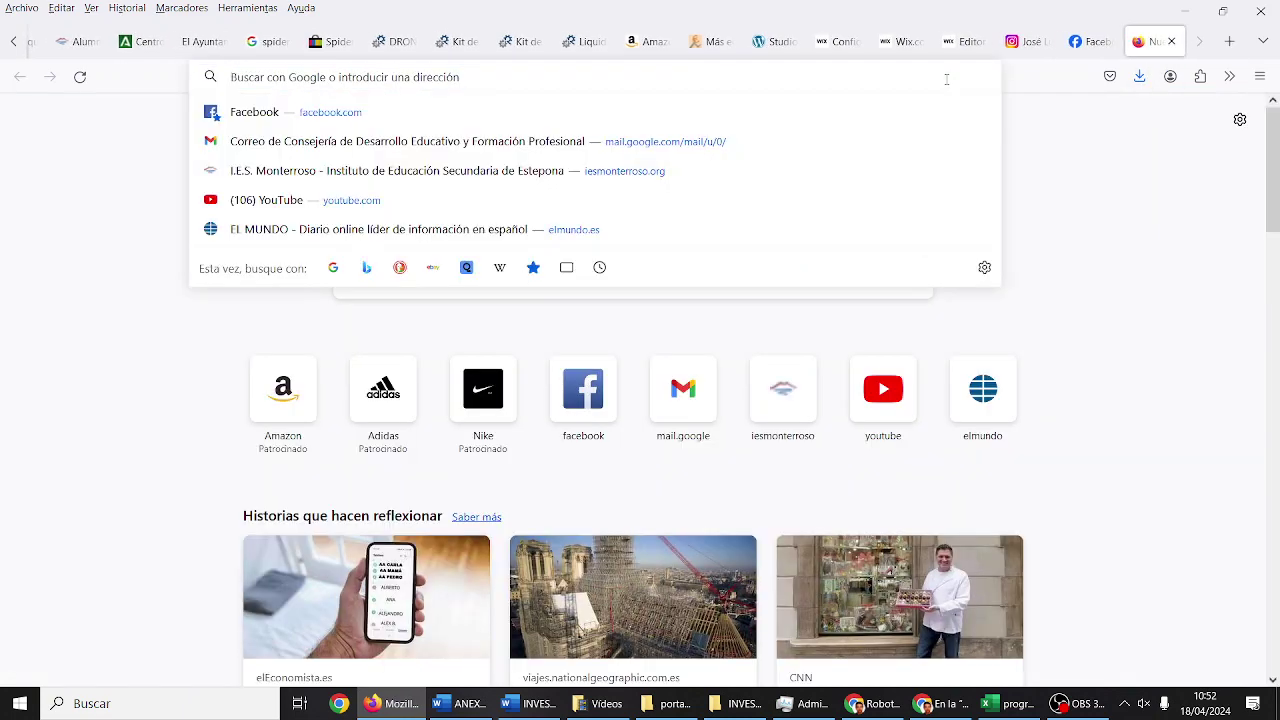
type("tiktok")
key("Return")
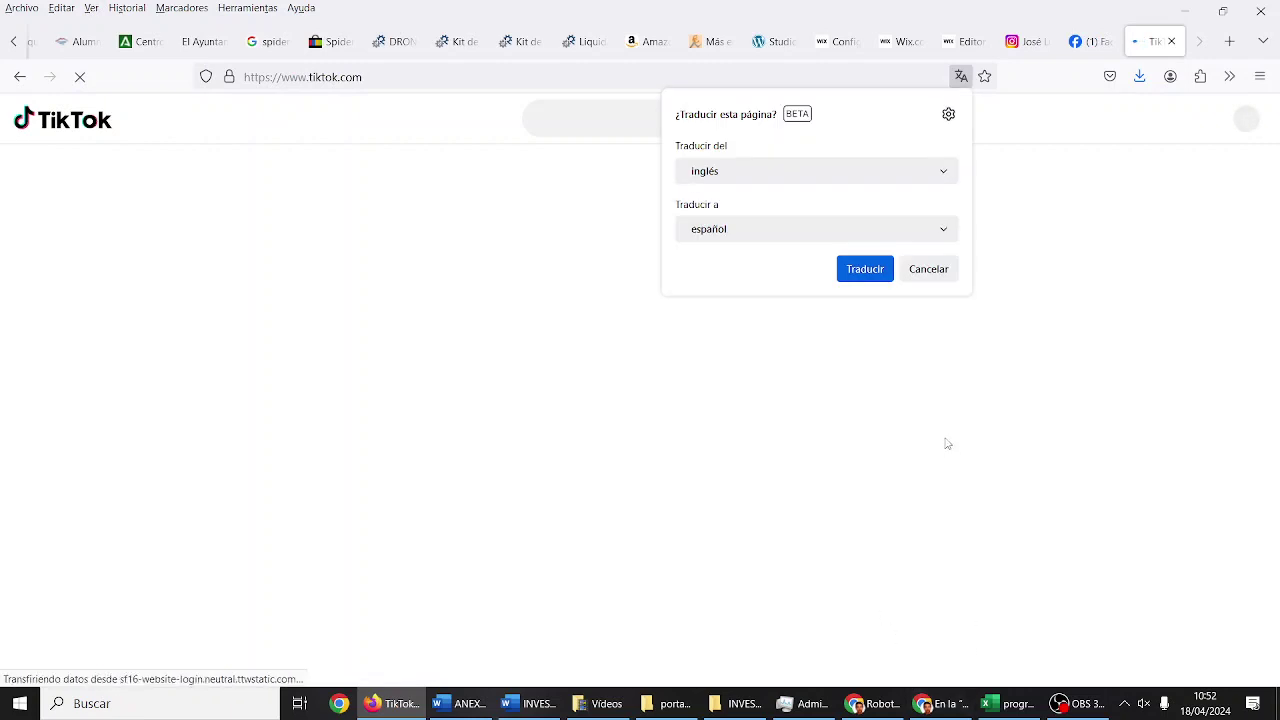
left_click(933, 277)
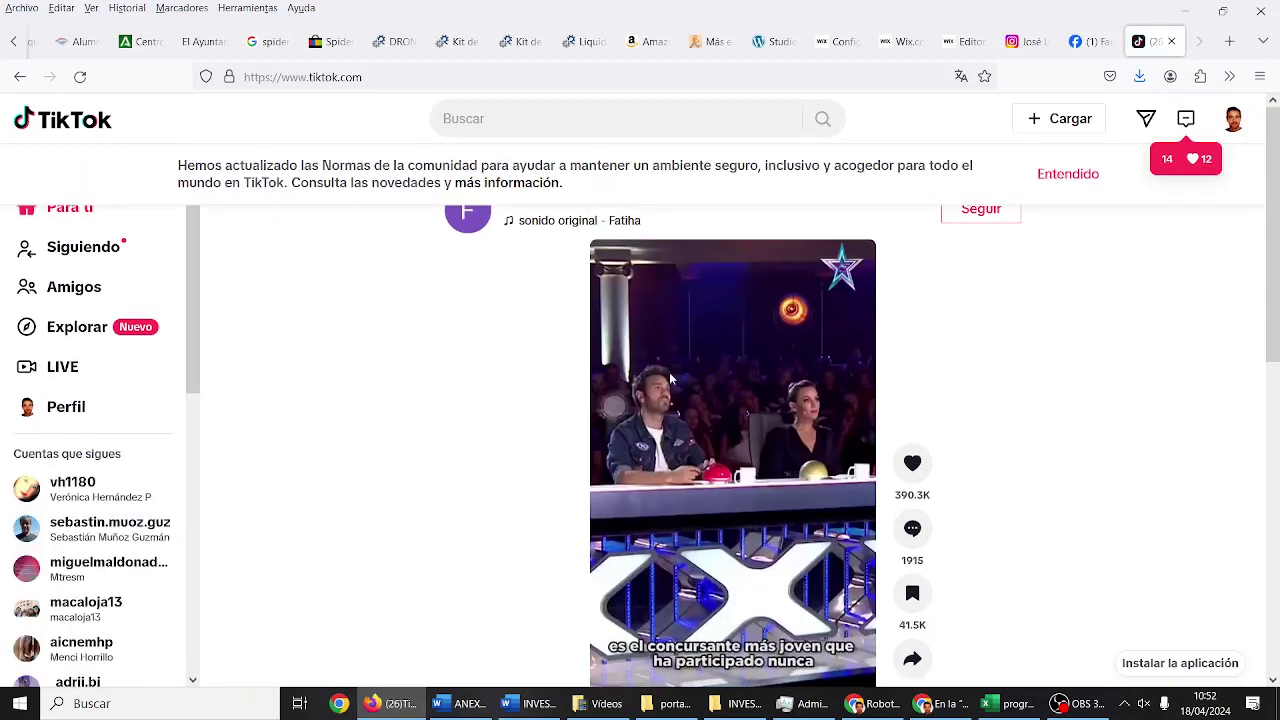
left_click(80, 412)
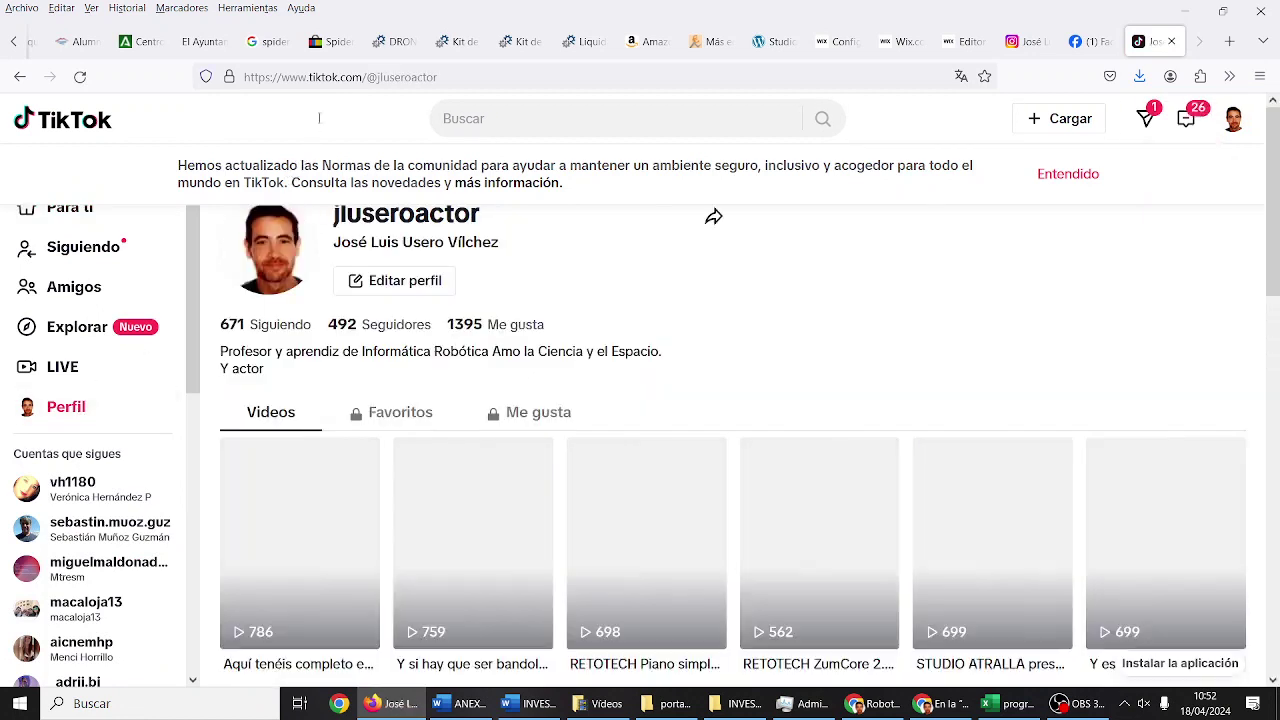
left_click(340, 77)
right_click(342, 78)
key("ctrl+c")
left_click(371, 186)
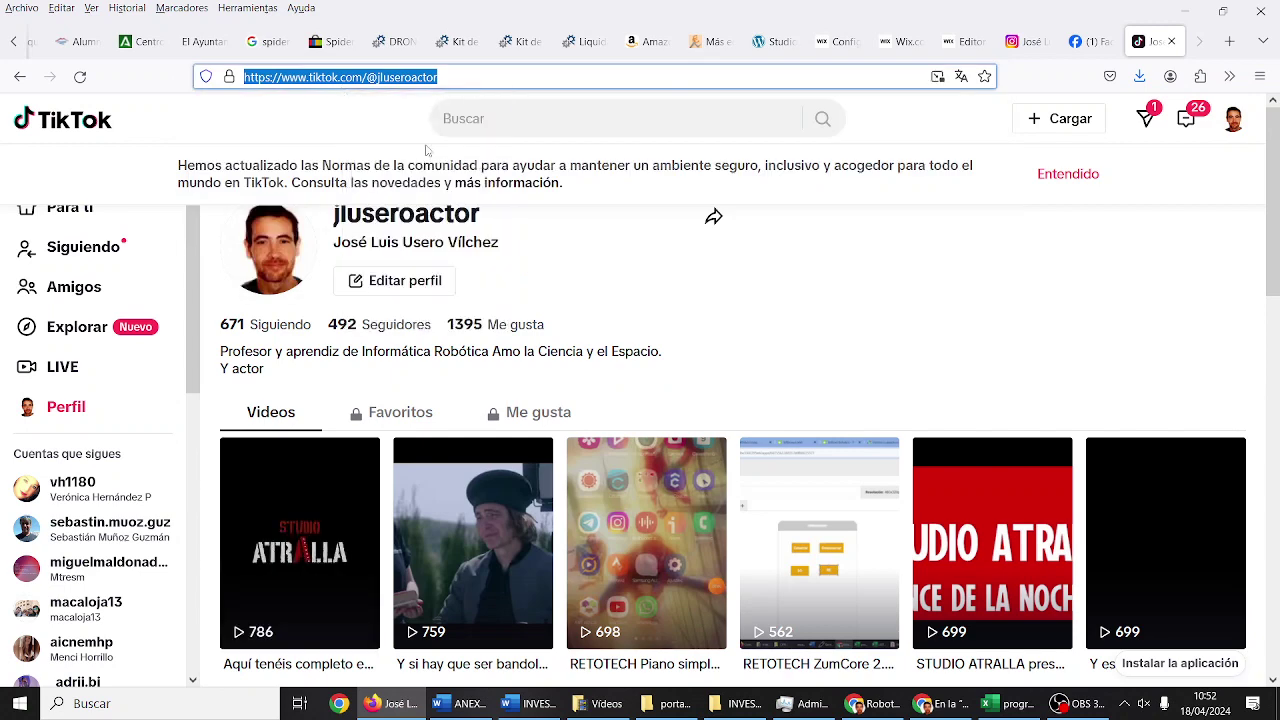
Step: Paste the TikTok profile link into the third social-link field in Wix
left_click(975, 44)
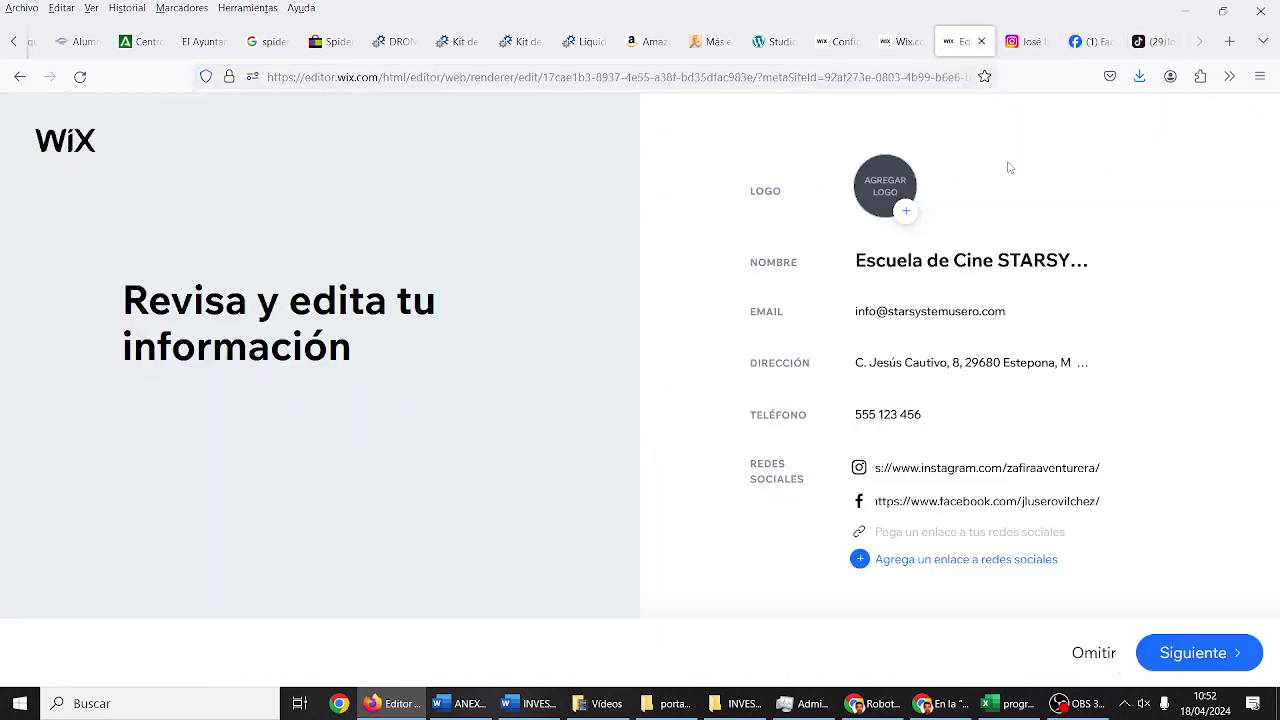
left_click(954, 531)
key("ctrl+v")
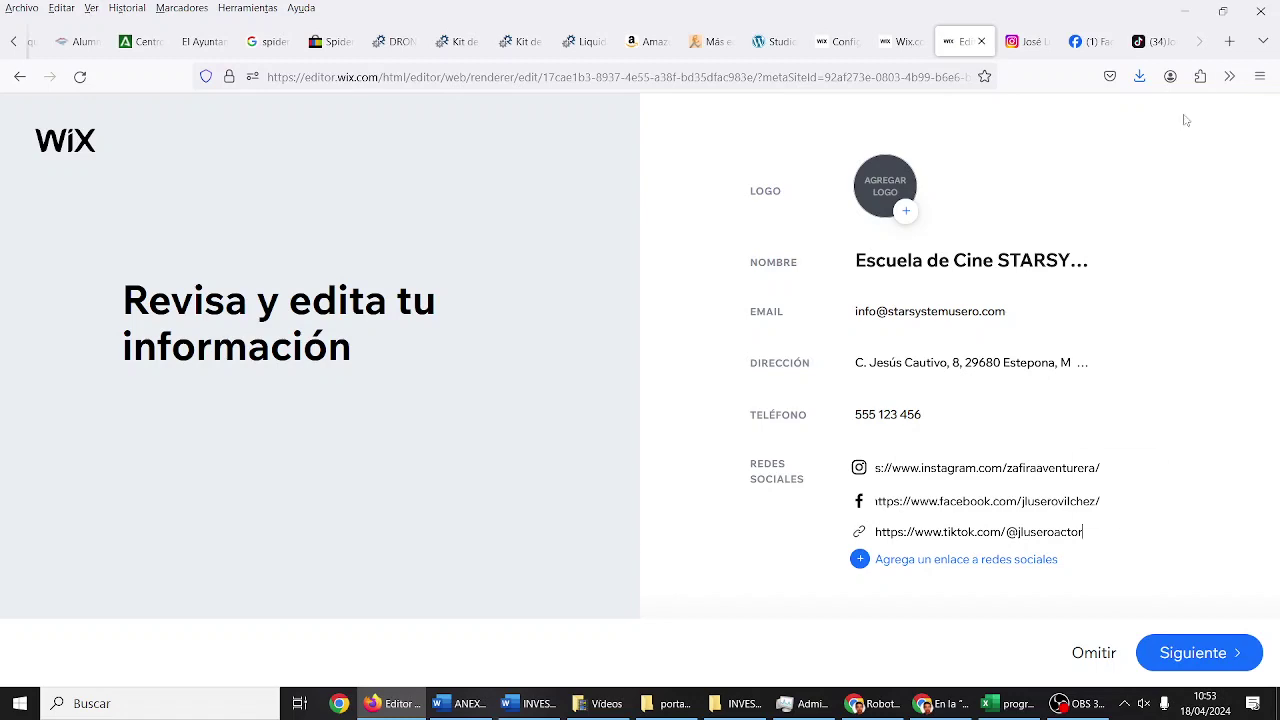
left_click(1229, 41)
Step: Open youtube.com/monterrosofic and copy the Monterroso TIC channel address
left_click(770, 77)
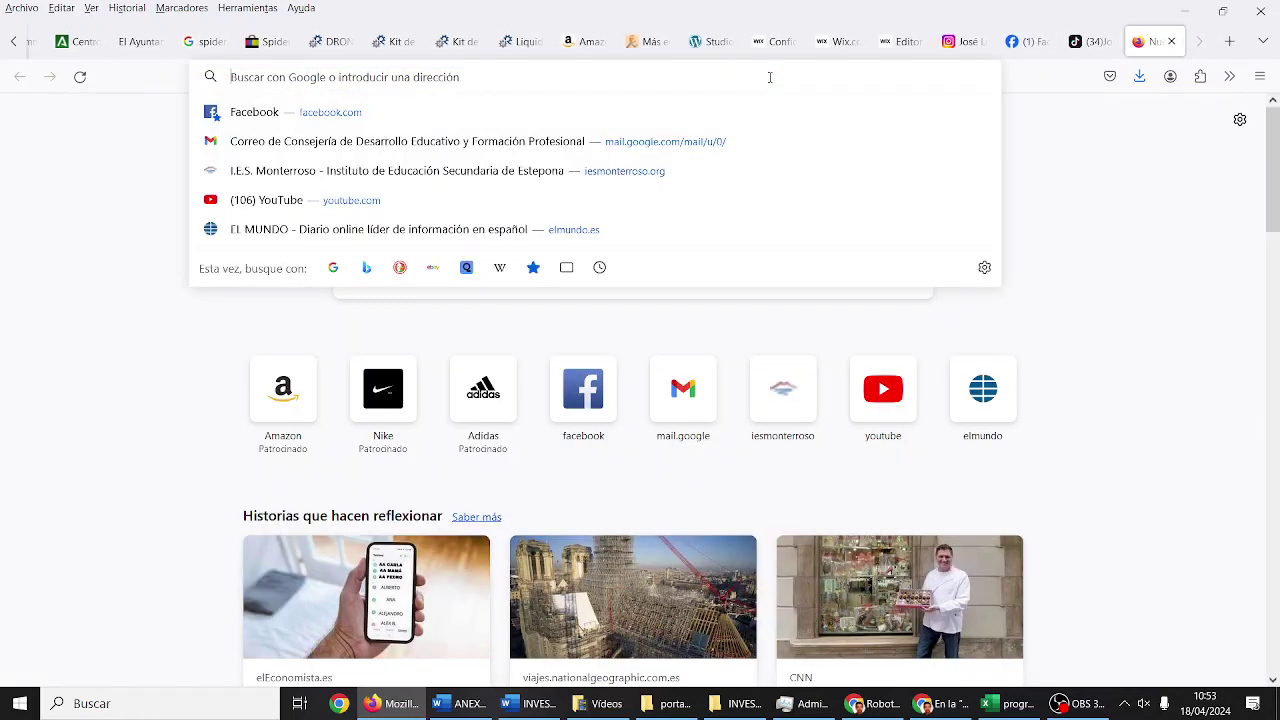
type("youtube.com/")
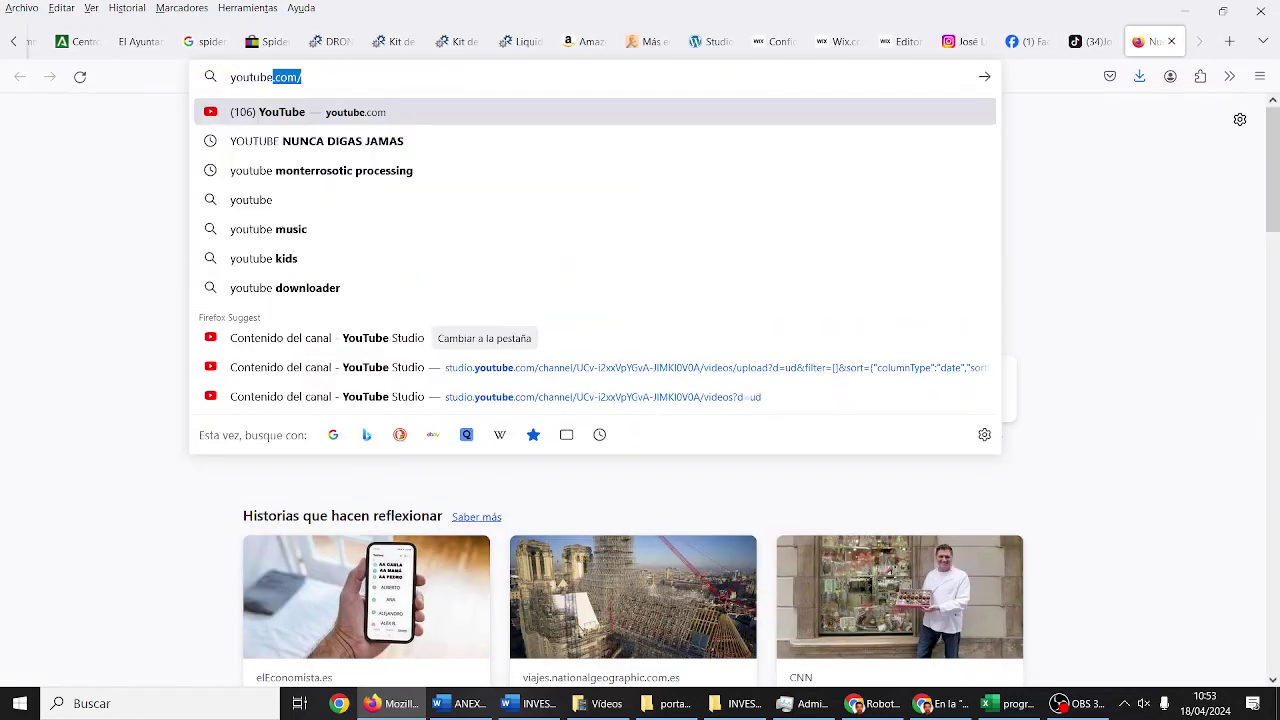
type("monterrosofic")
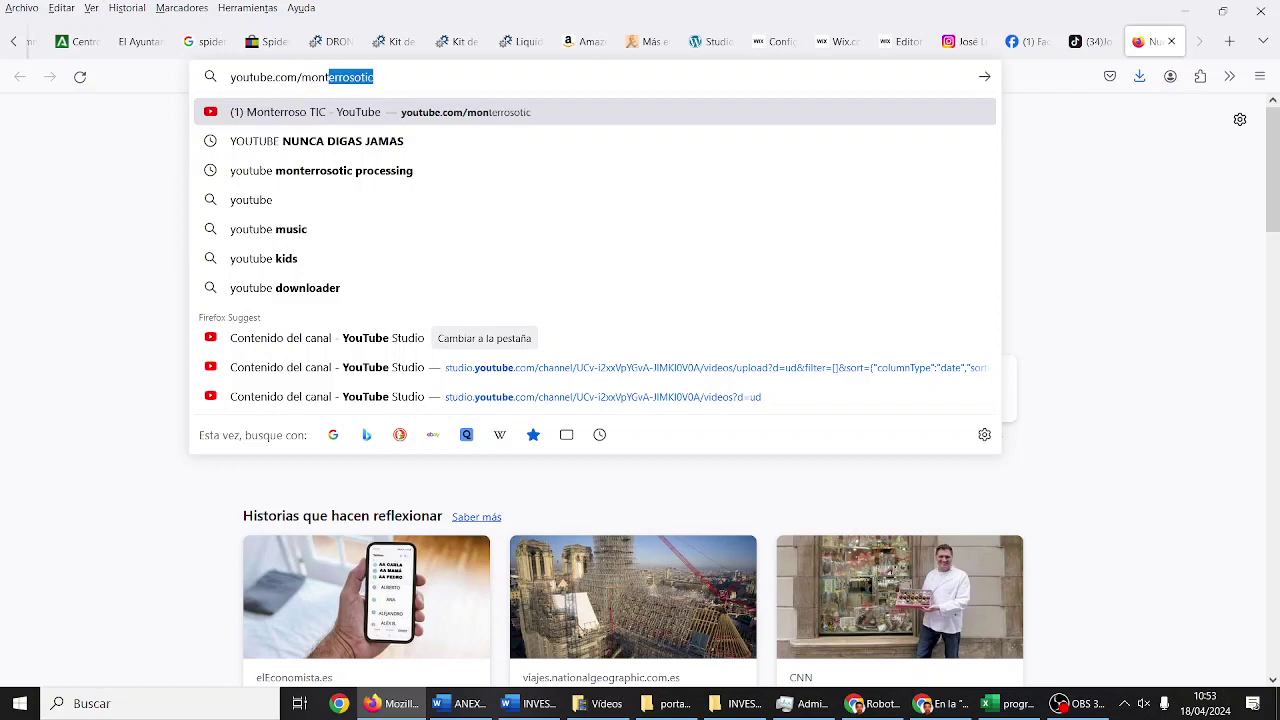
key("Return")
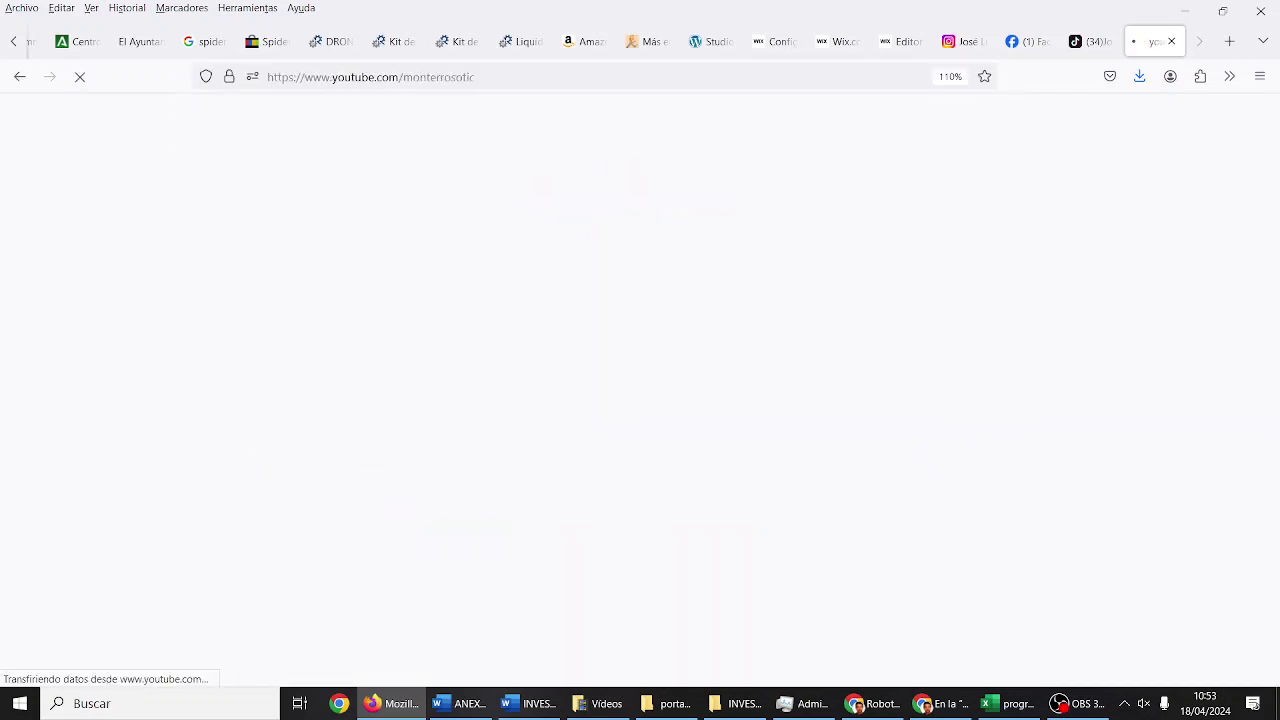
right_click(513, 83)
key("ctrl+c")
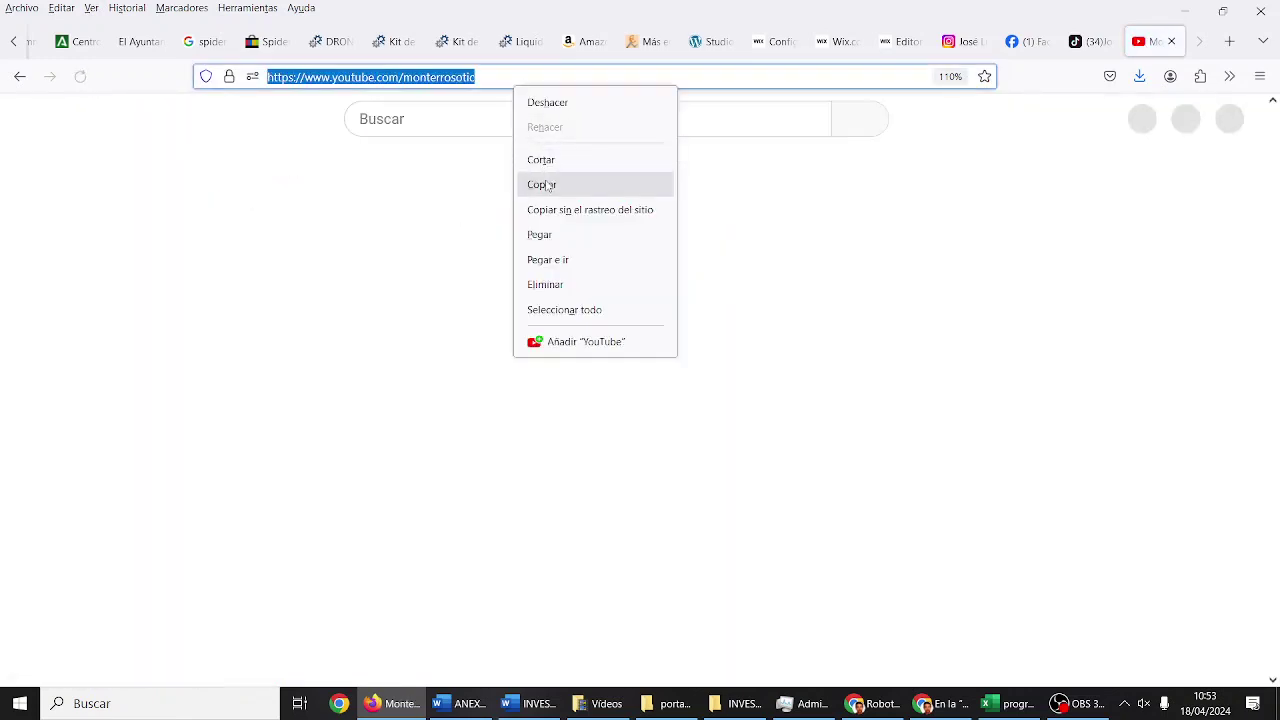
left_click(543, 183)
Step: Paste the YouTube link into a new social-link entry and continue to the theme step
left_click(900, 41)
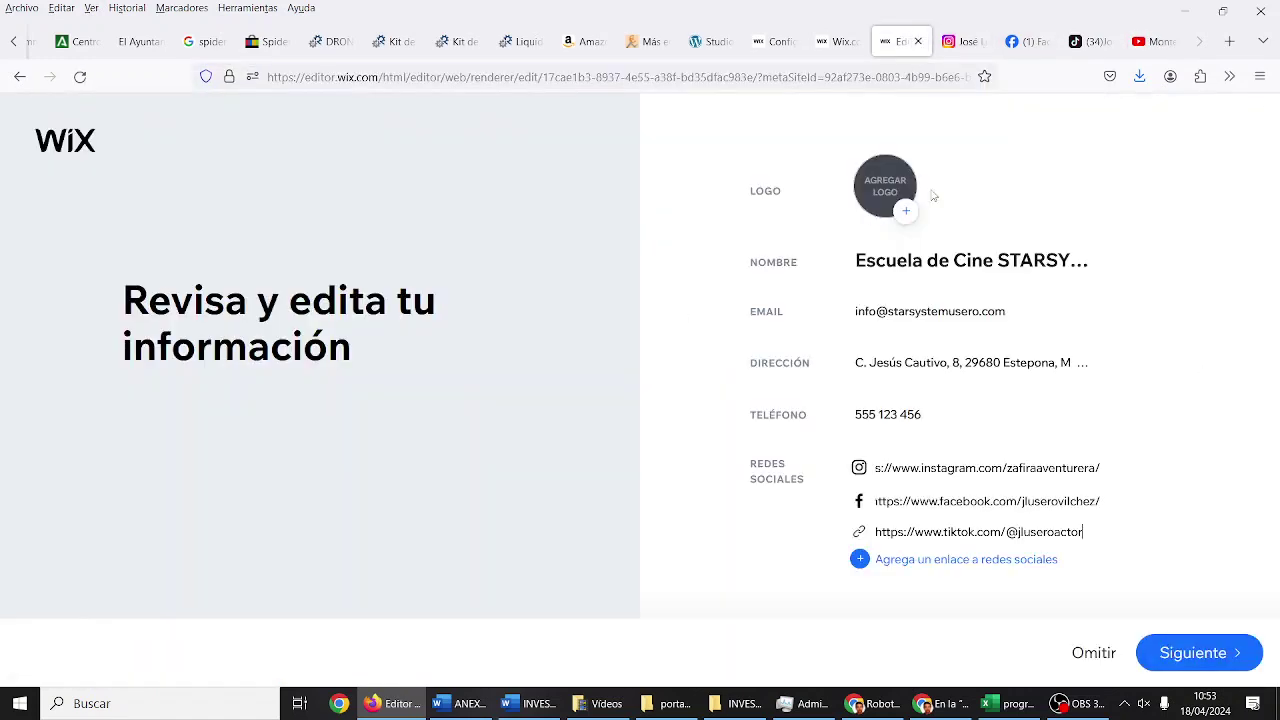
left_click(945, 559)
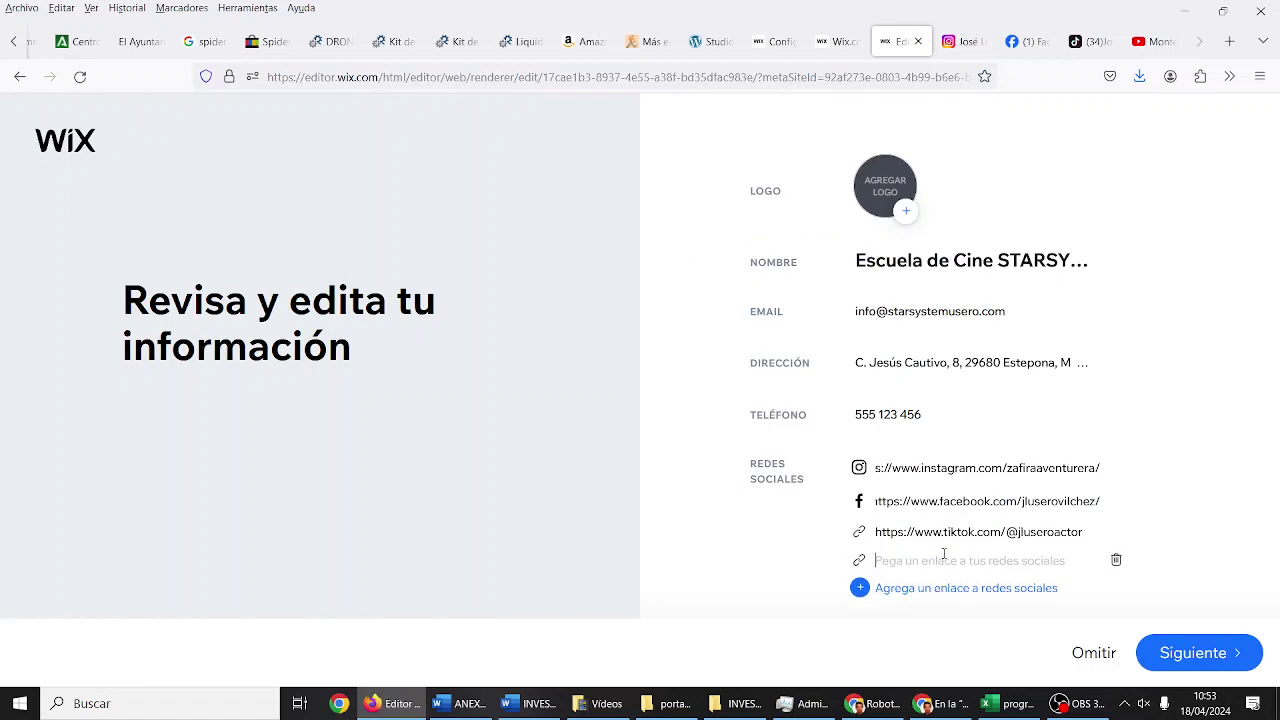
key("ctrl+v")
left_click(1168, 655)
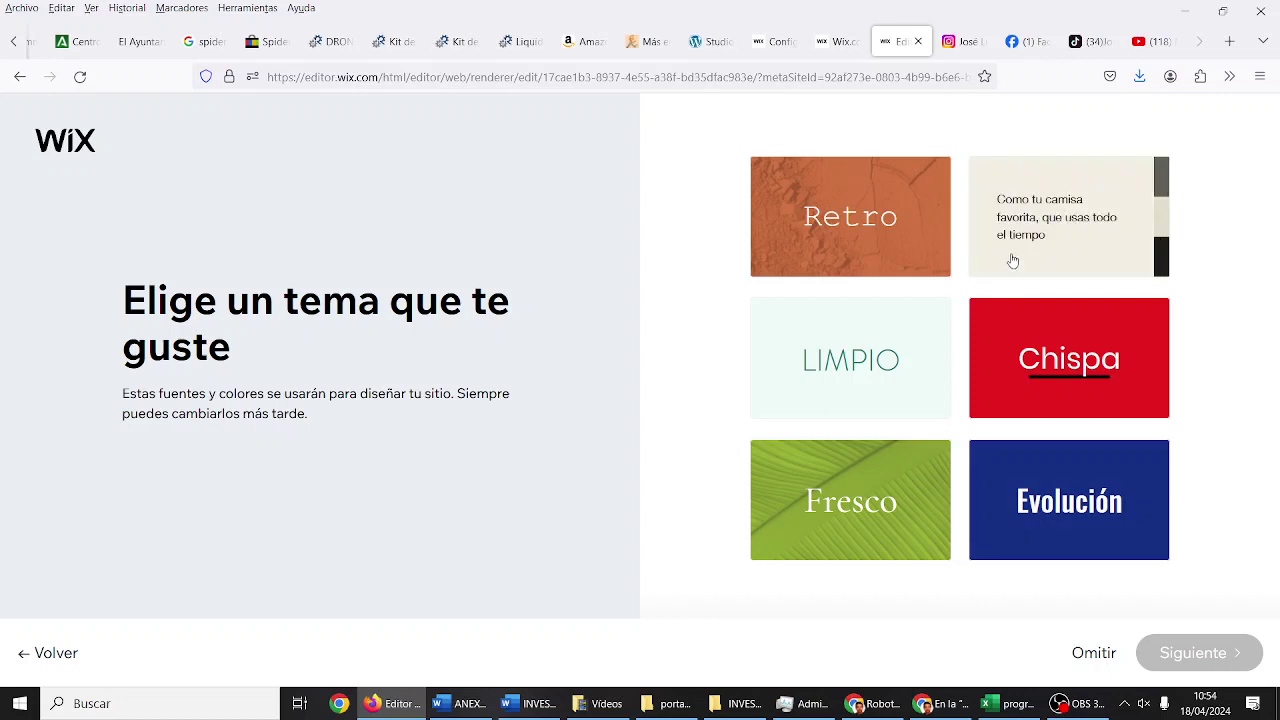
Step: Pick the cream 'camisa favorita' theme, then select the first homepage design
left_click(1086, 267)
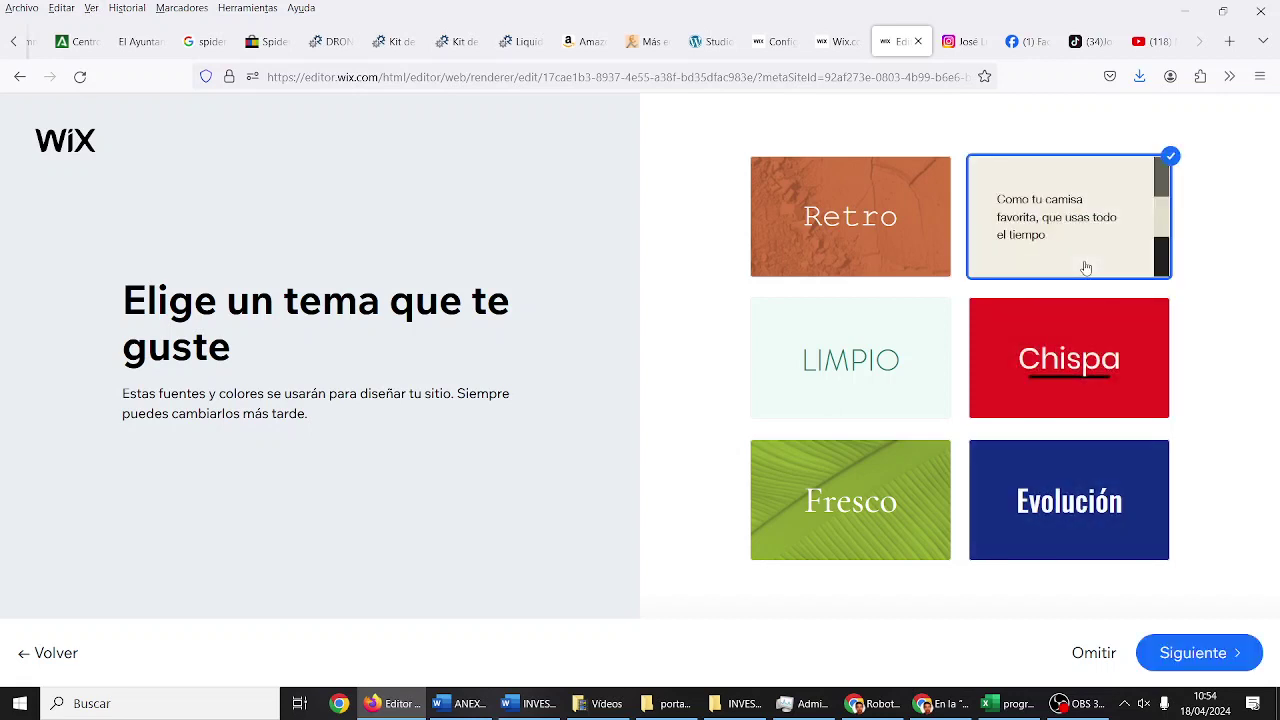
left_click(1192, 655)
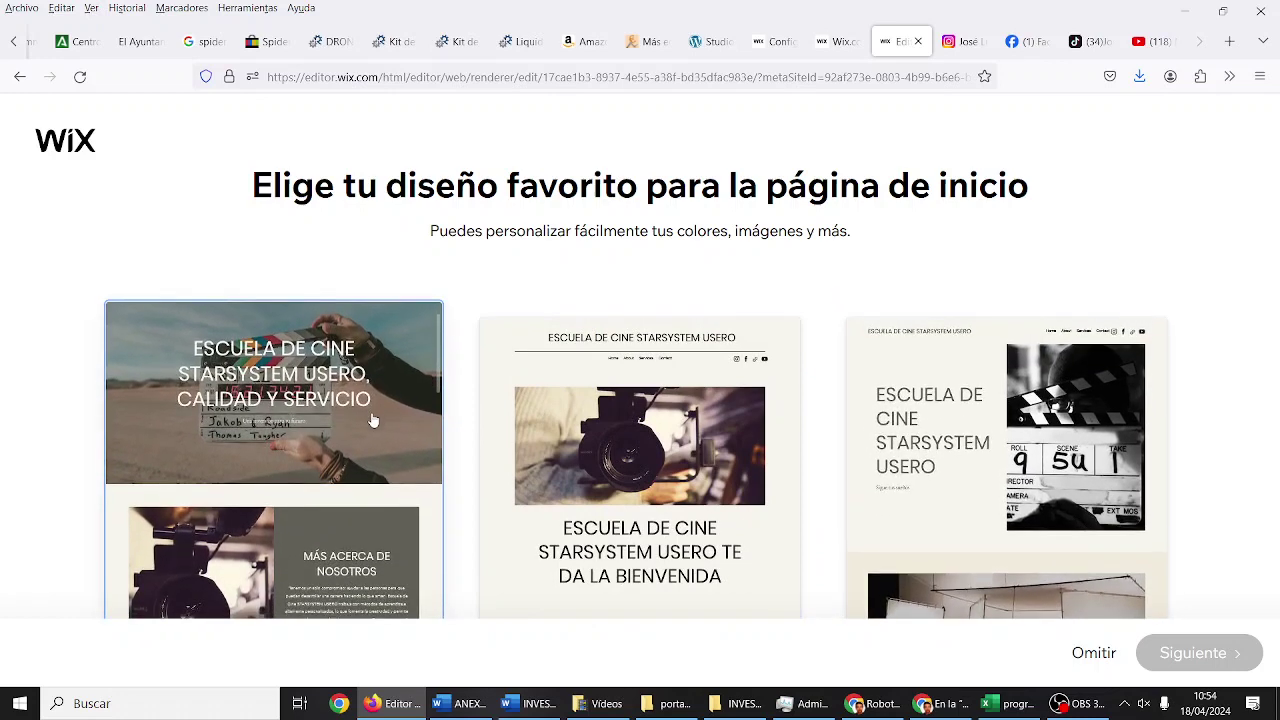
left_click(372, 420)
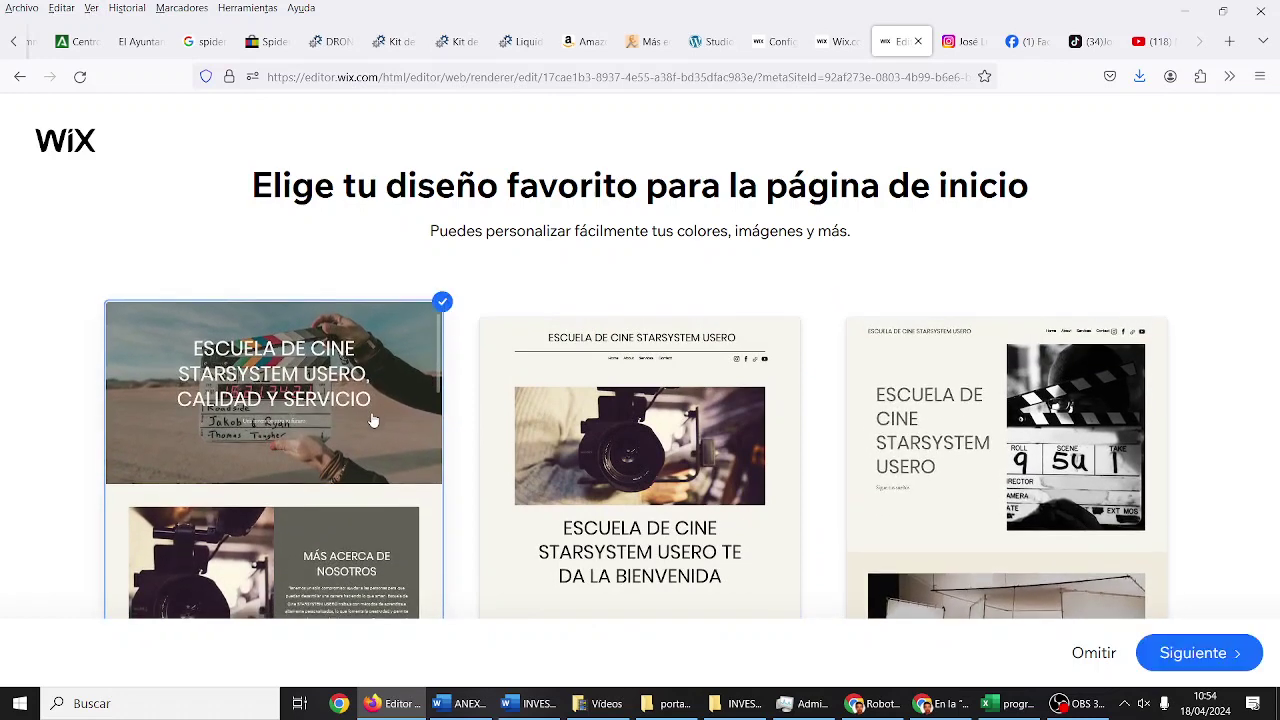
Step: Confirm the first homepage design with Siguiente to reach the add-pages step
left_click(1207, 666)
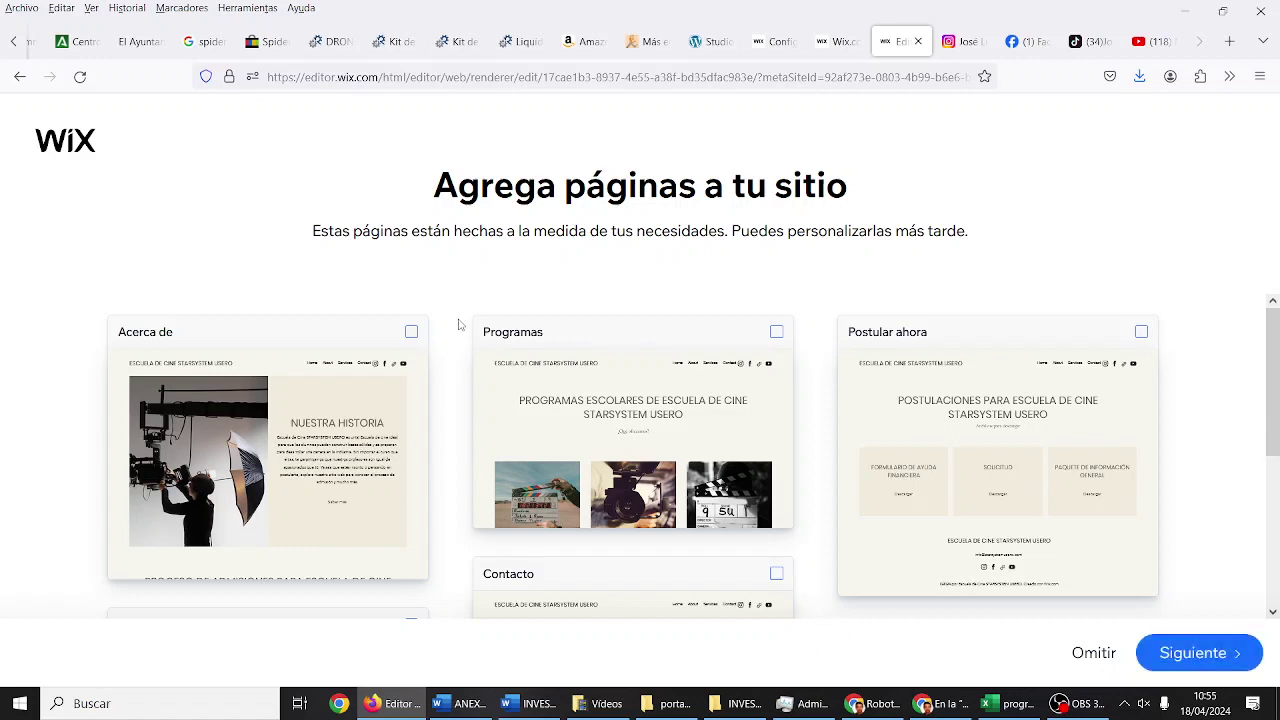
Step: Tick the Contacto, Programas, Acerca de and Noticias page cards
scroll(459, 324, "down", 2)
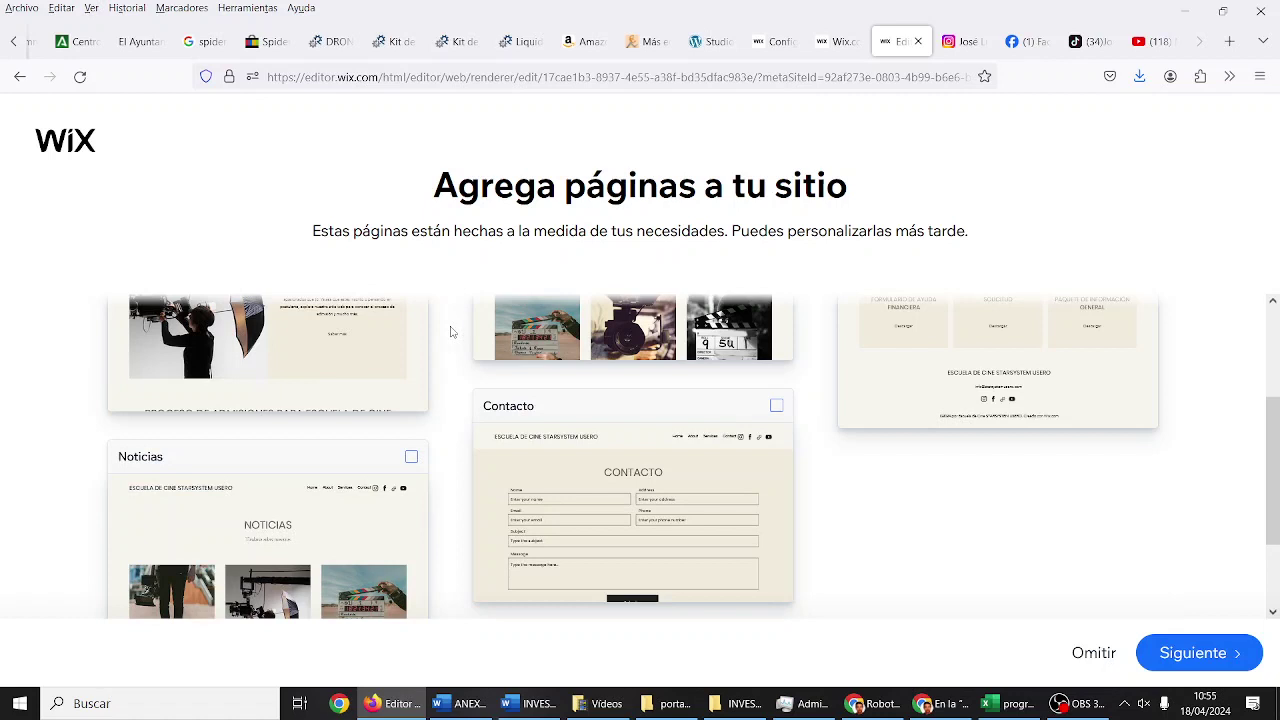
left_click(780, 401)
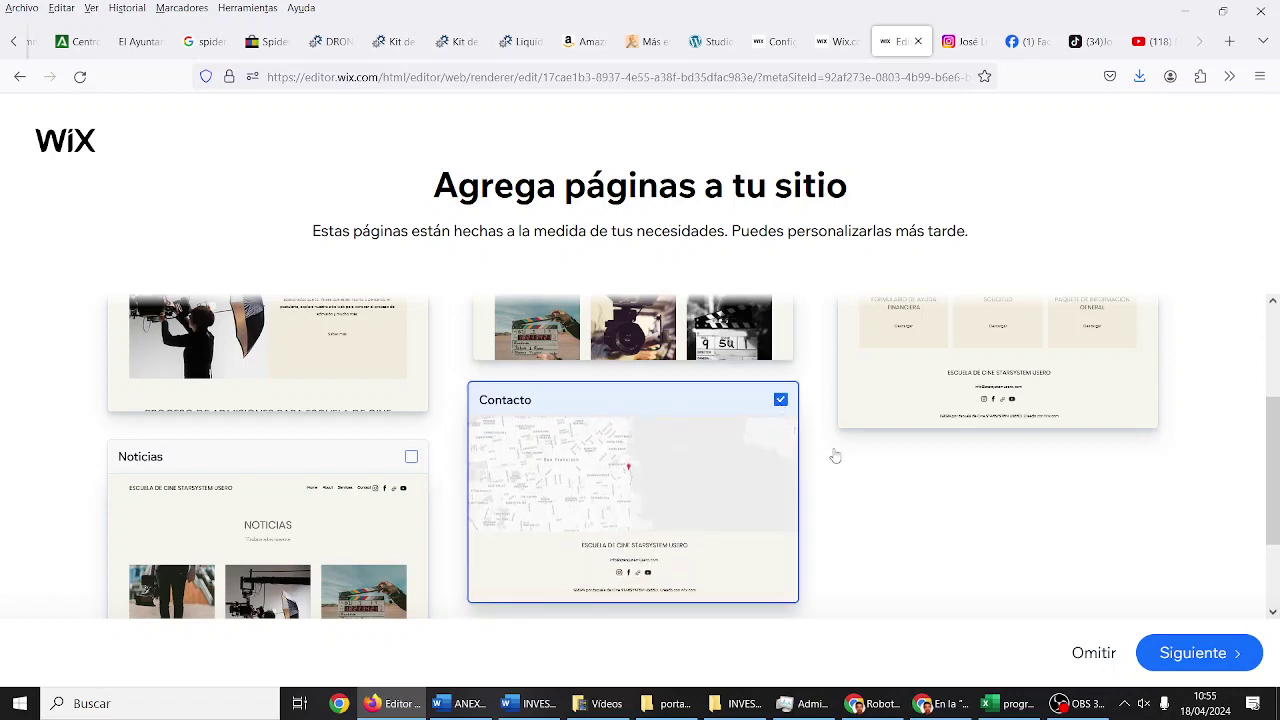
scroll(900, 573, "up", 2)
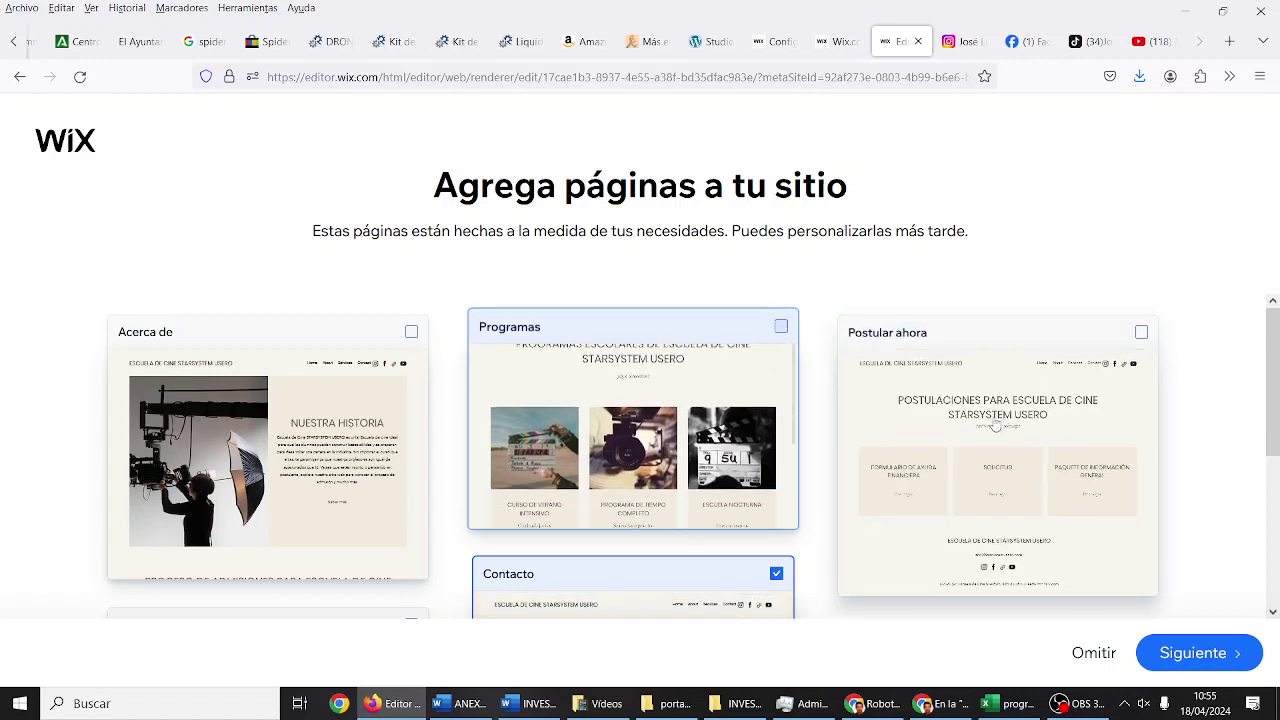
left_click(779, 332)
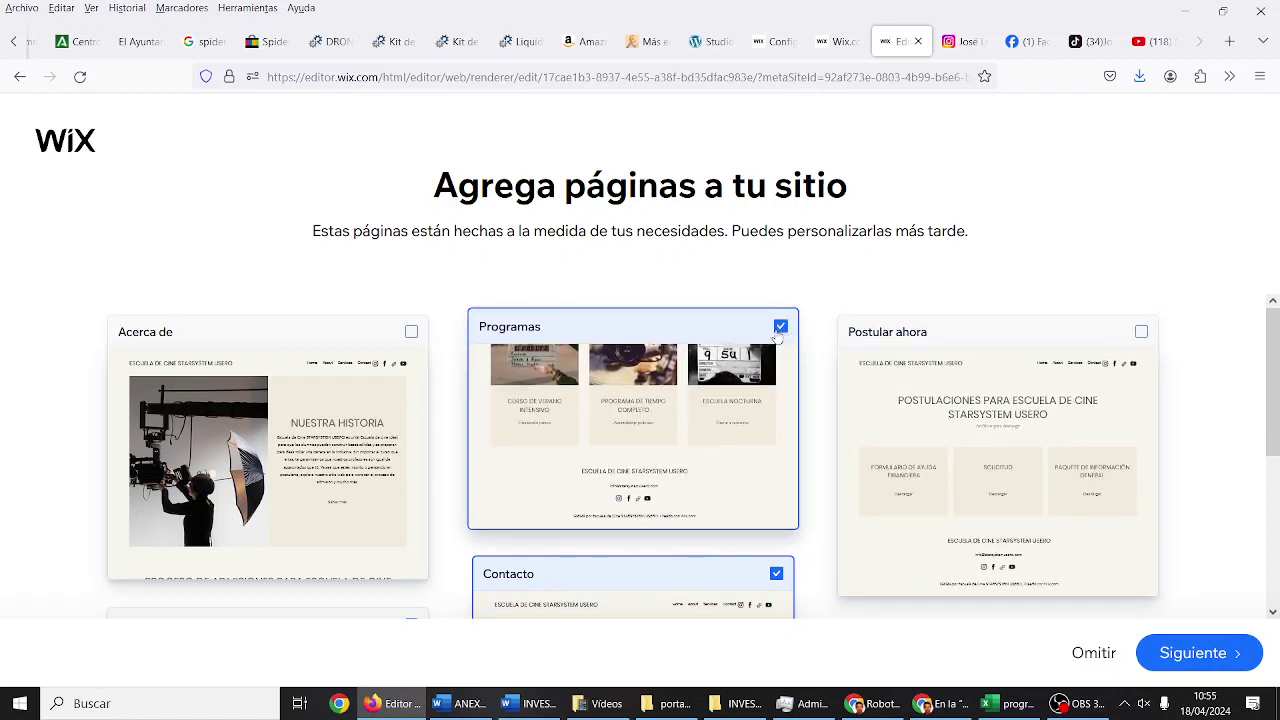
left_click(415, 330)
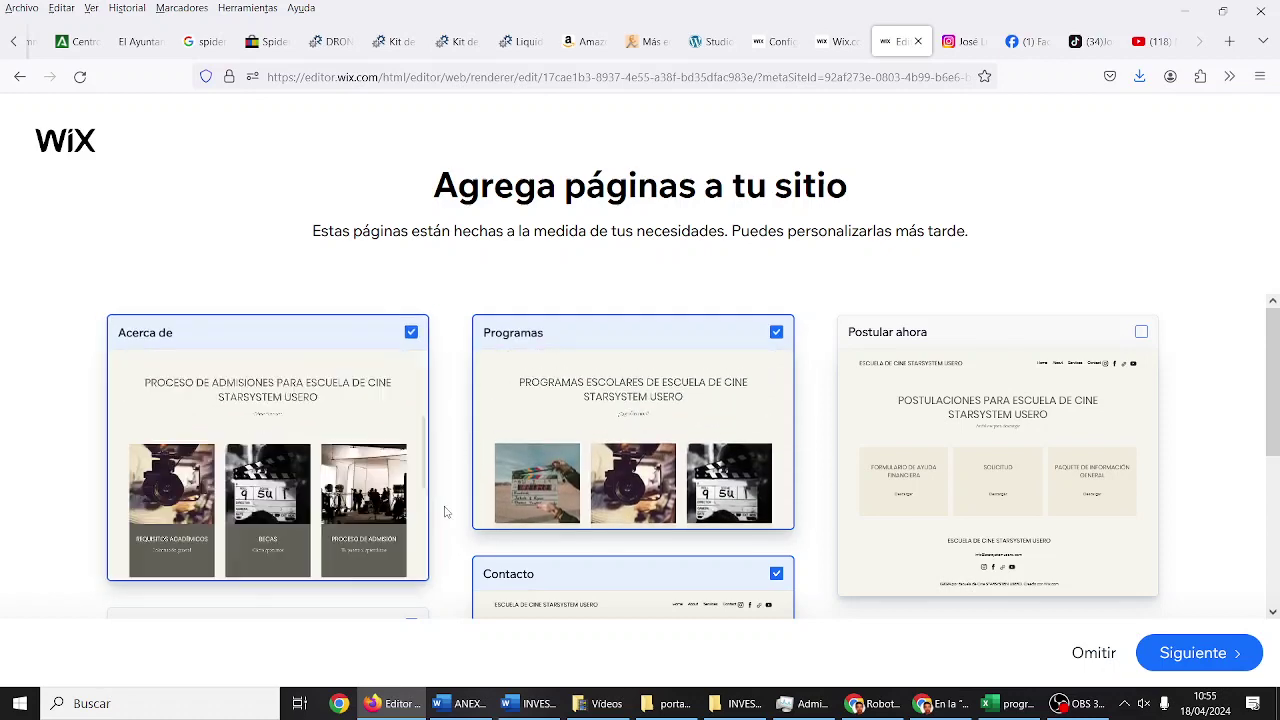
scroll(443, 509, "down", 3)
scroll(445, 510, "up", 1)
scroll(447, 512, "down", 1)
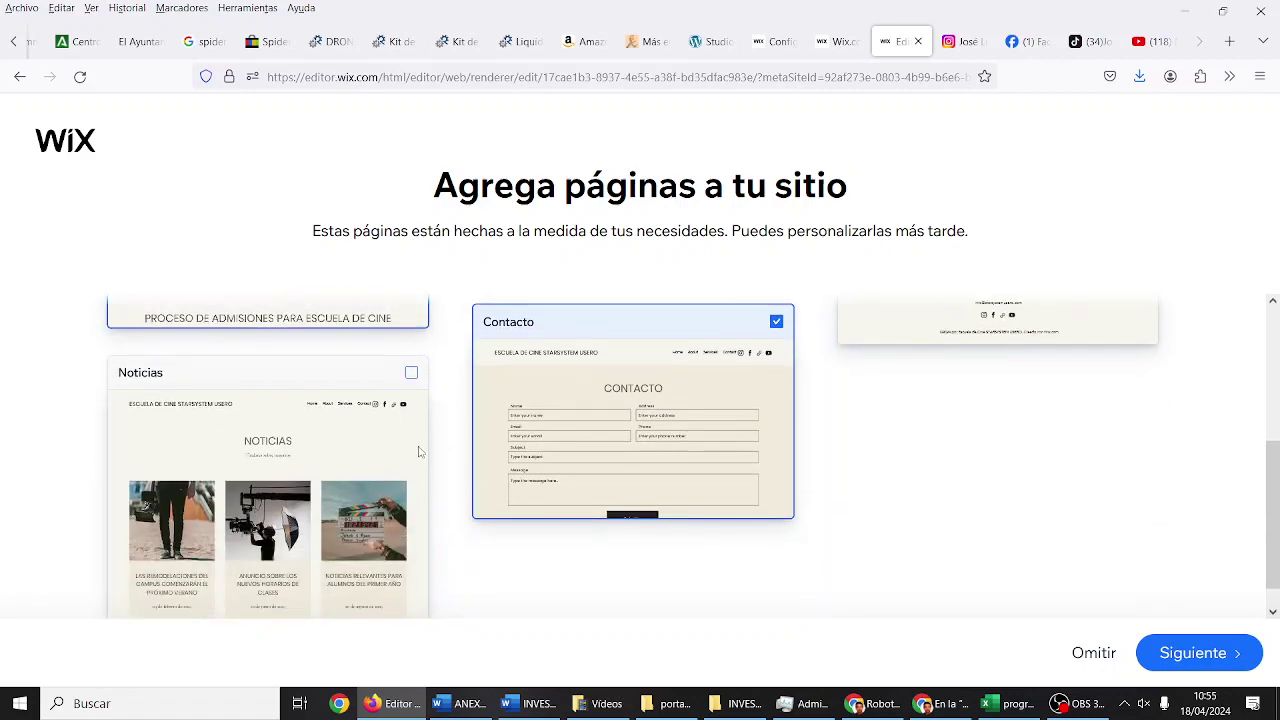
left_click(411, 374)
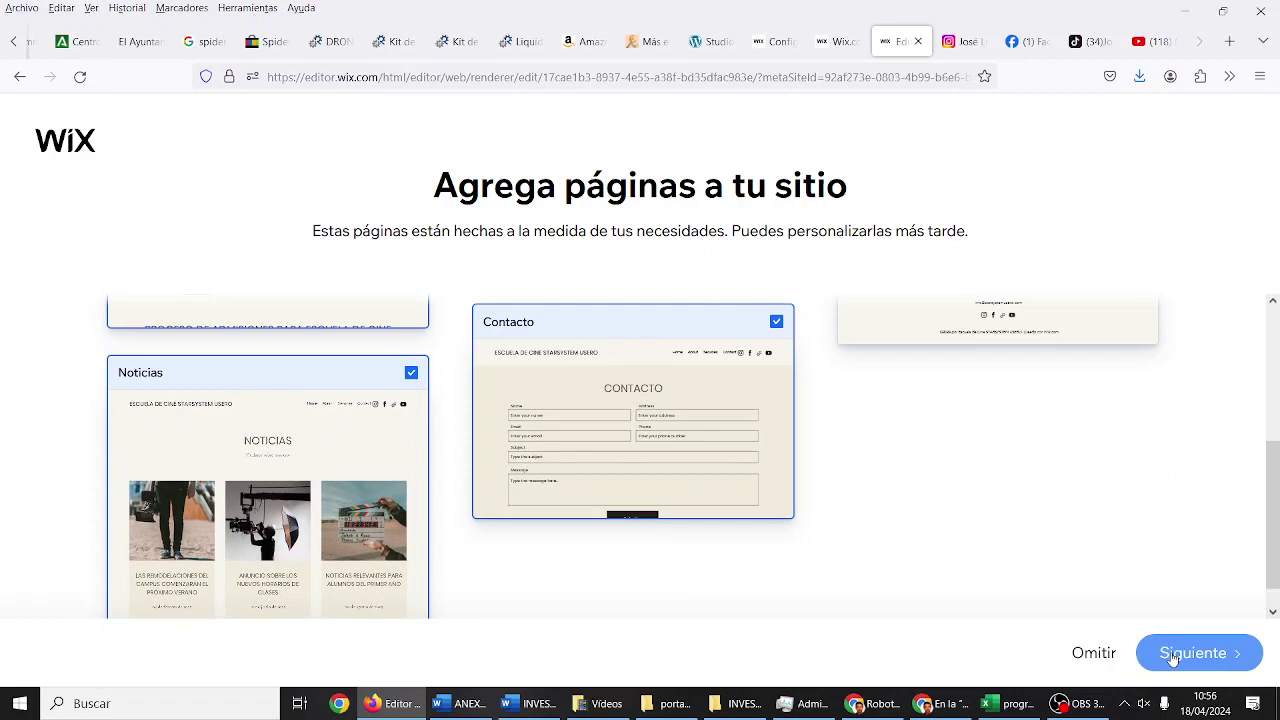
Step: Generate the site with the four selected pages
left_click(1172, 656)
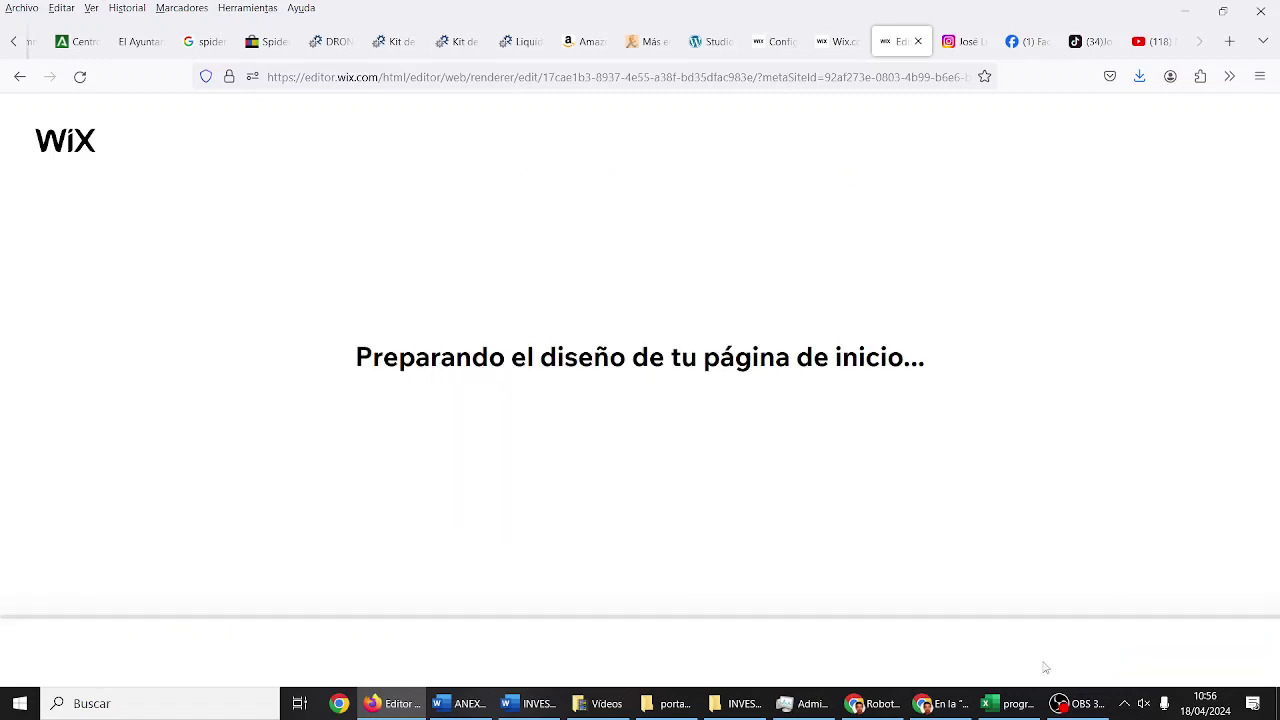
left_click(1080, 706)
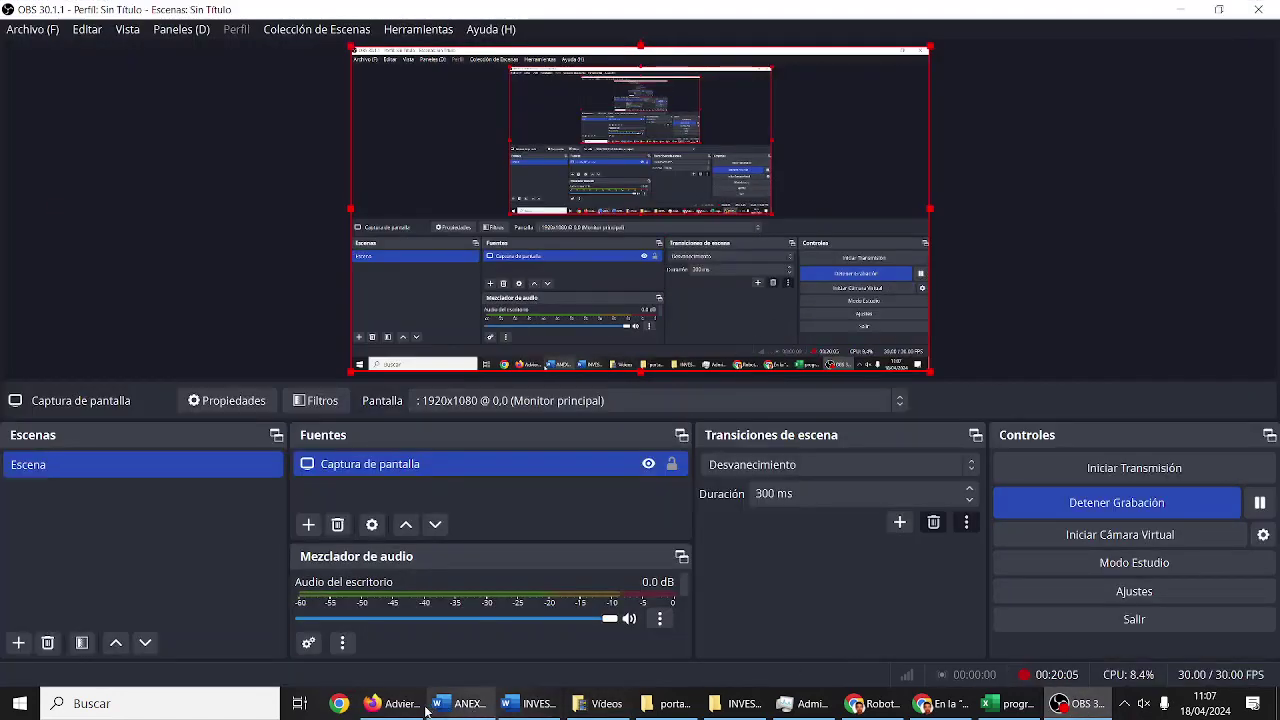
left_click(408, 706)
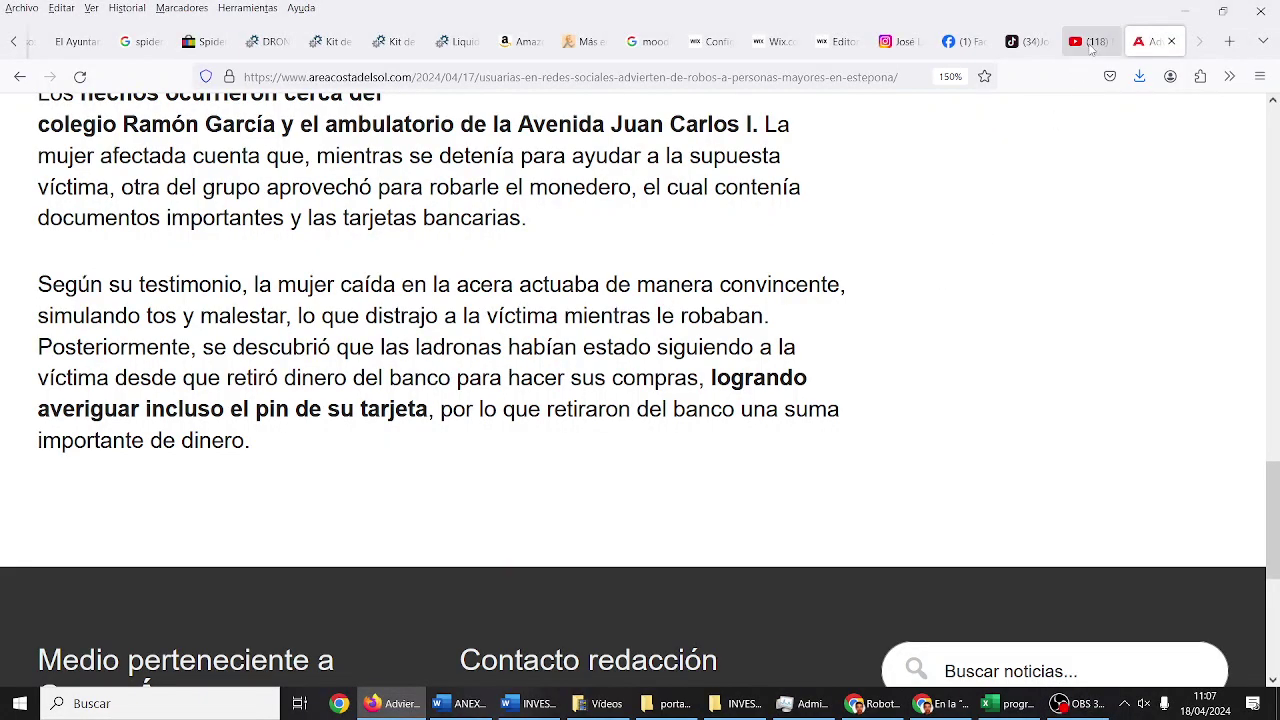
Step: Return to the Wix Editor tab, where the new pages are still being added
left_click(840, 43)
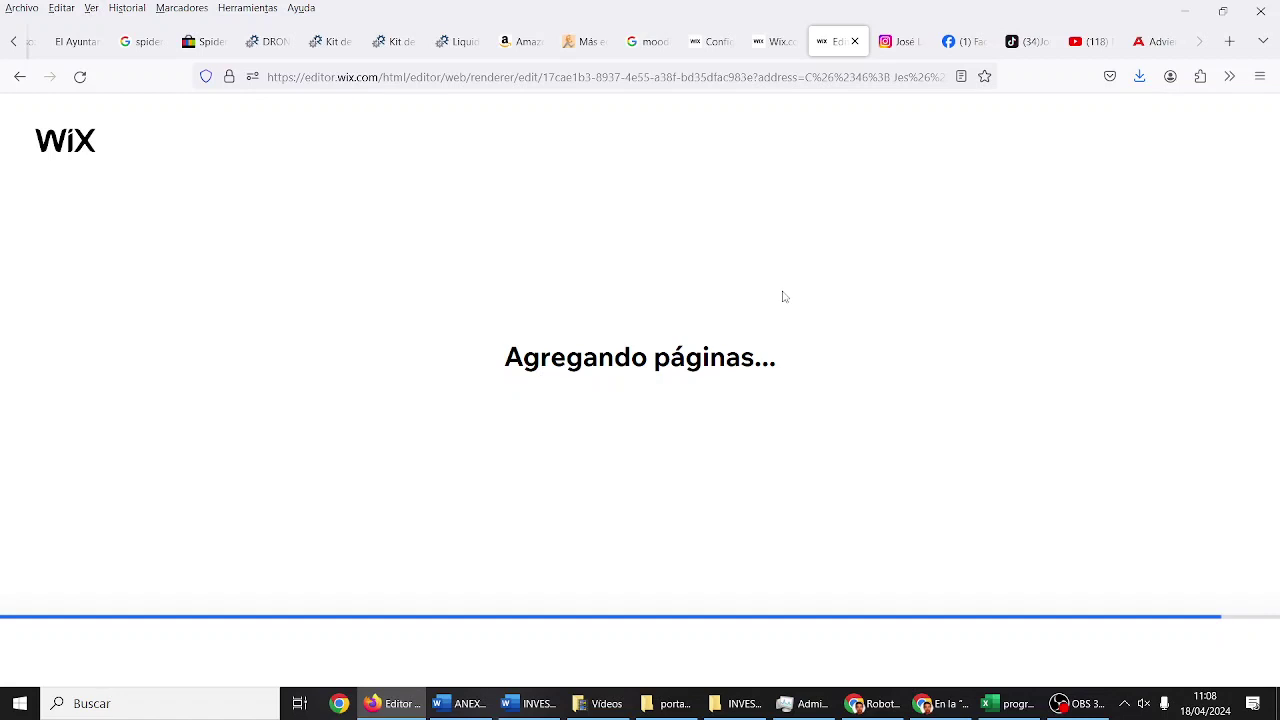
Step: Switch to the Wix dashboard tab for the Estudio De Cine User site
left_click(772, 41)
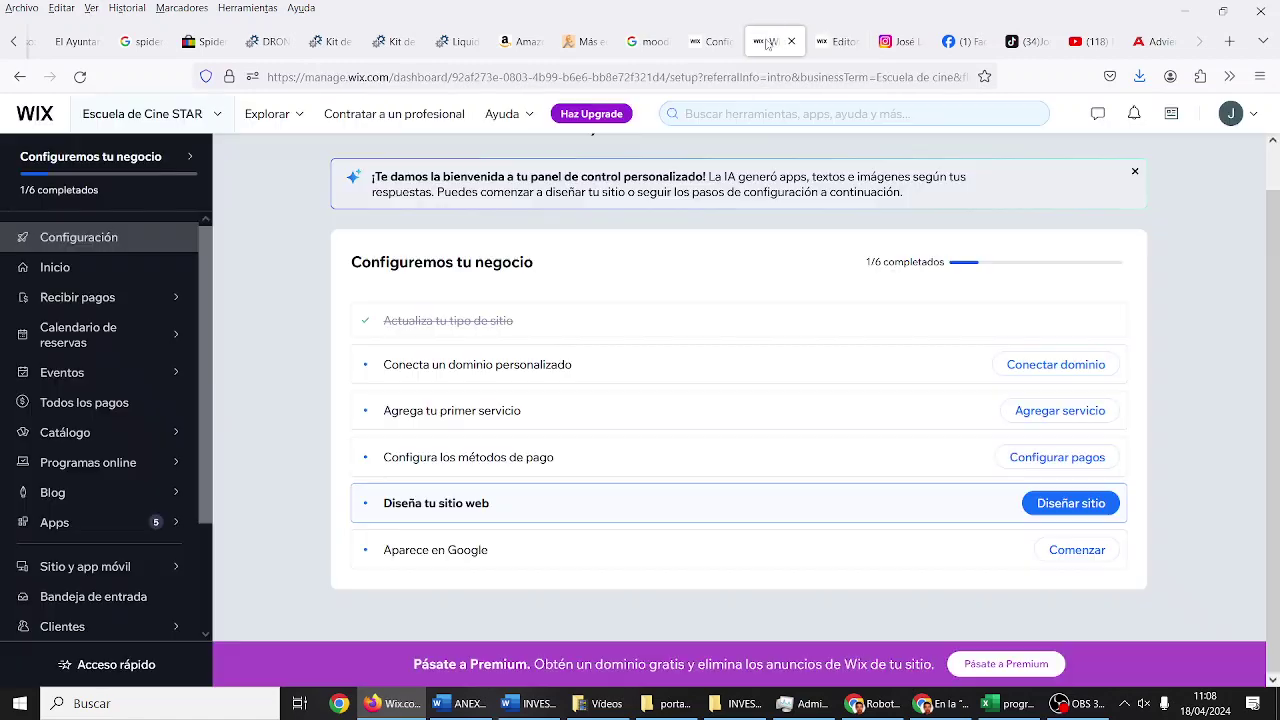
left_click(712, 46)
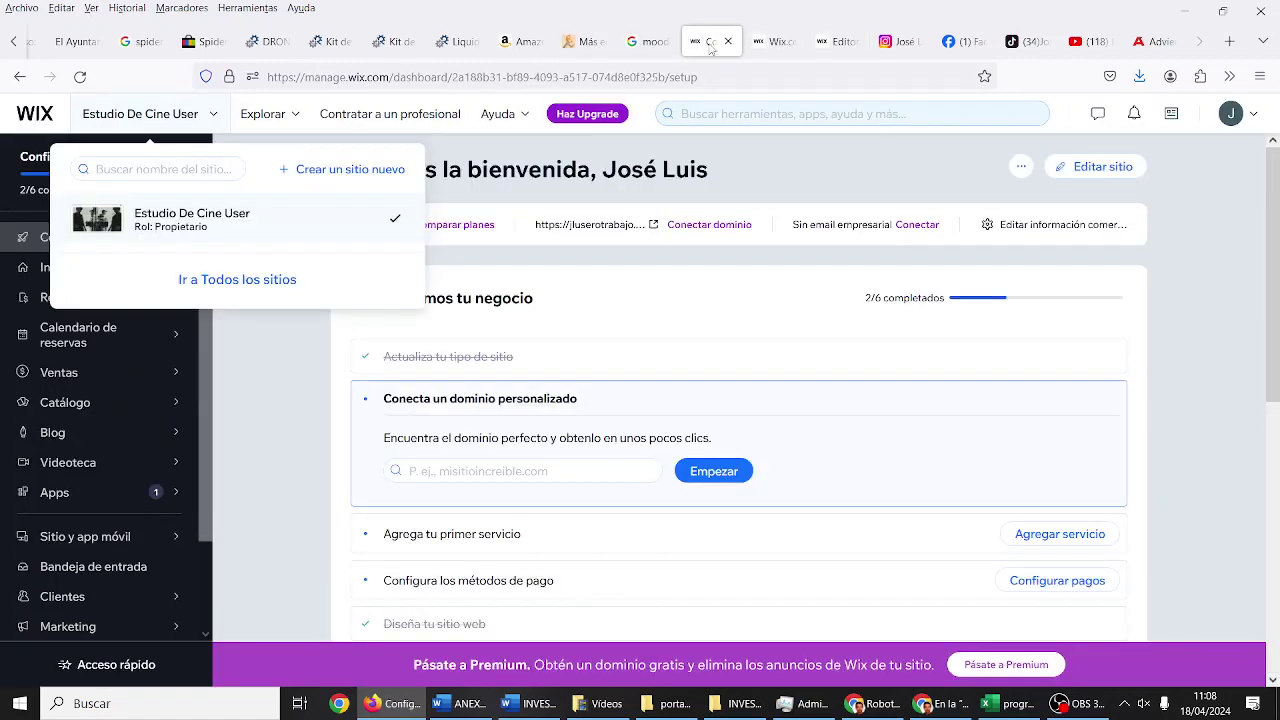
right_click(242, 220)
left_click(227, 219)
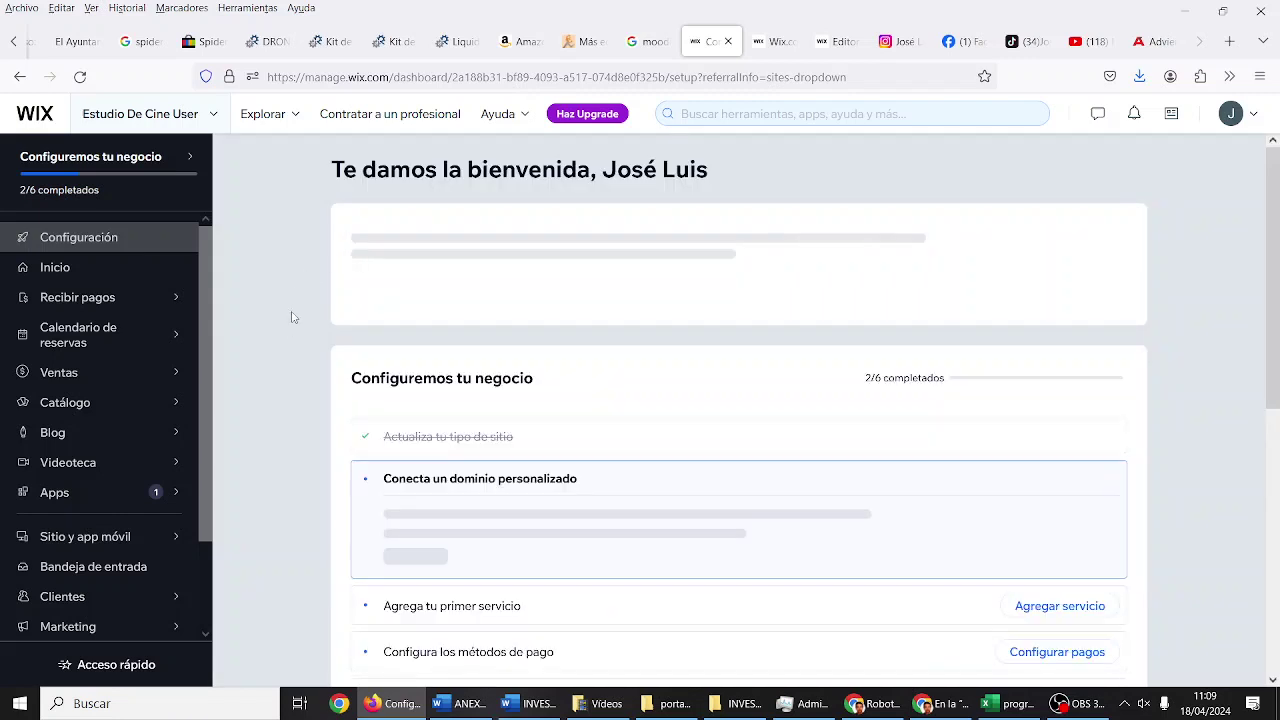
scroll(291, 329, "down", 5)
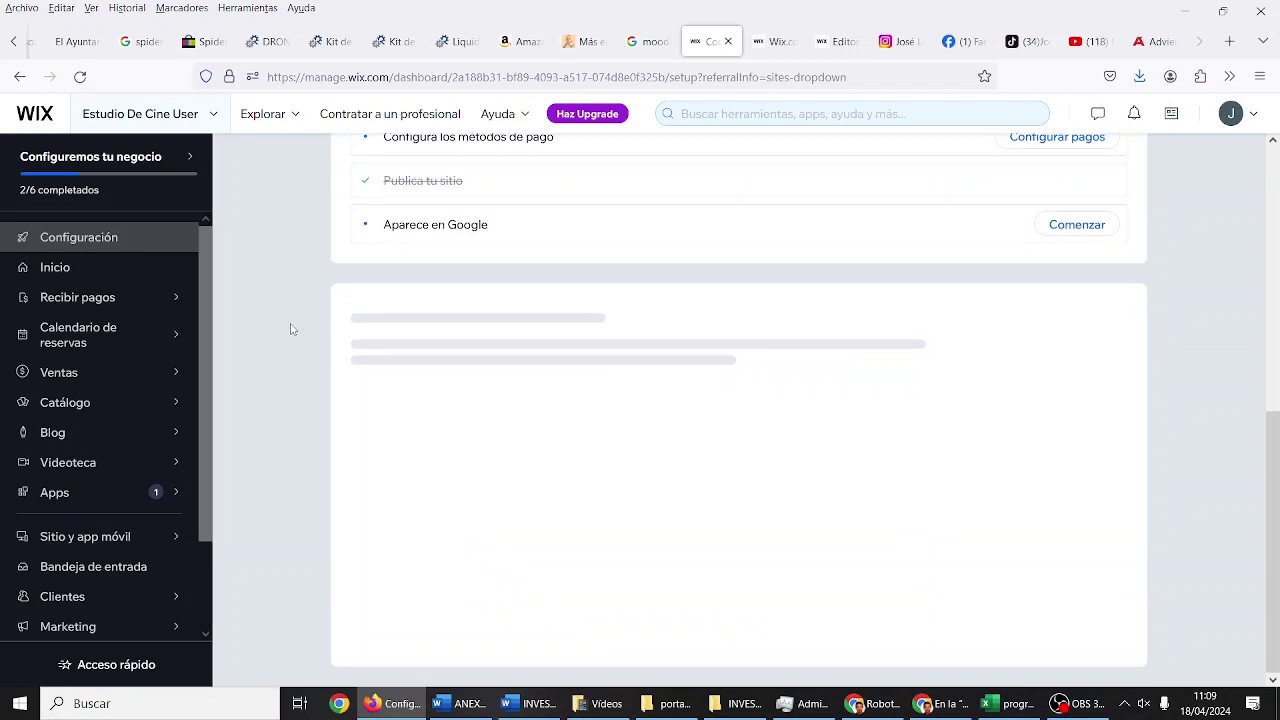
scroll(290, 329, "up", 3)
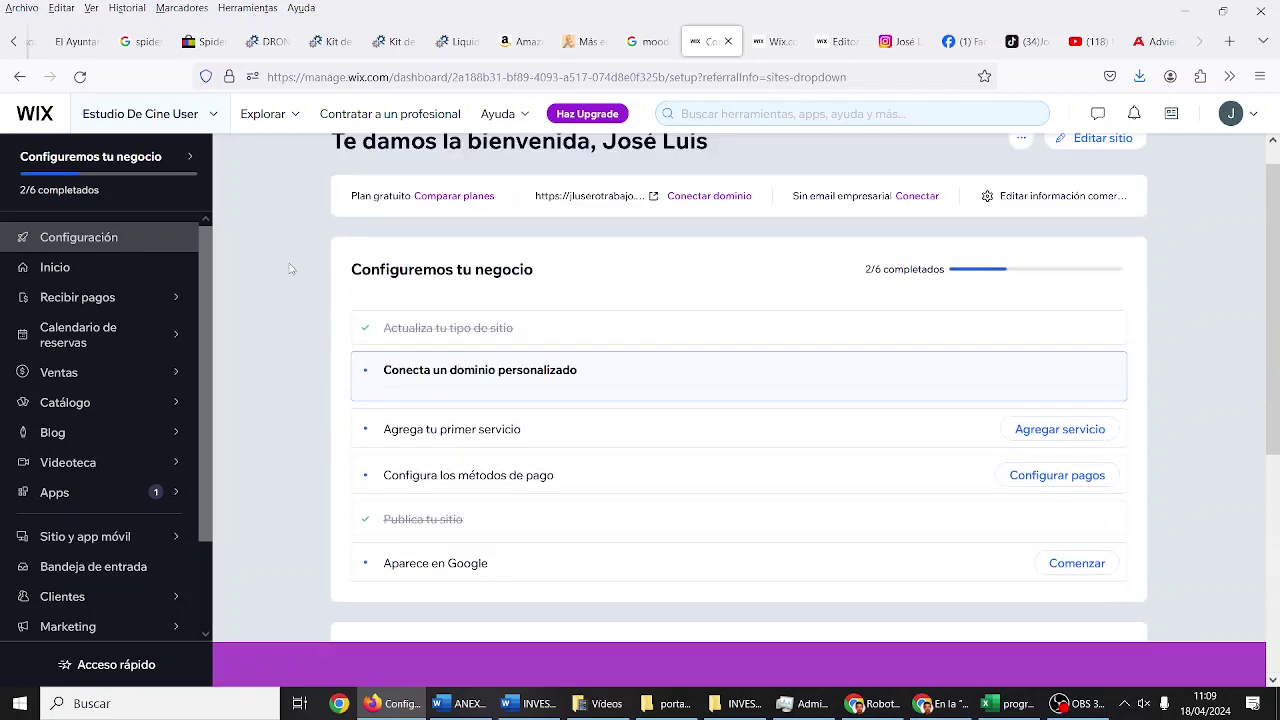
scroll(372, 396, "down", 4)
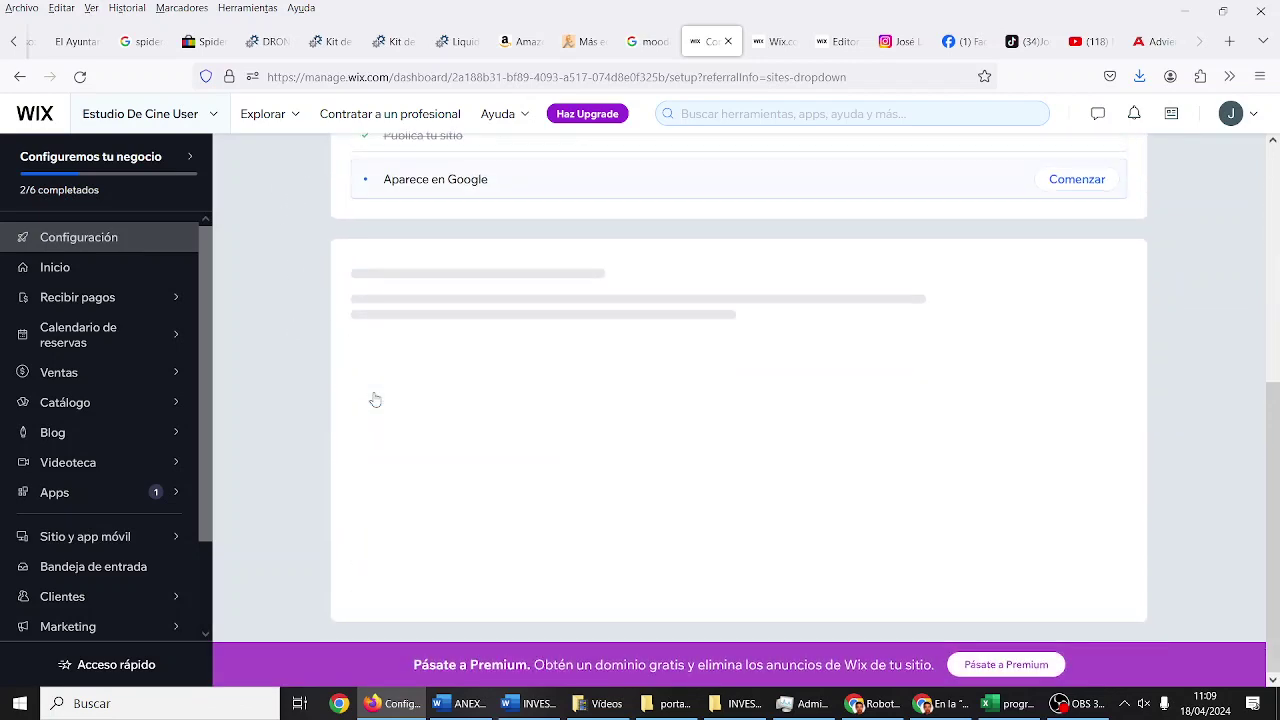
scroll(340, 232, "up", 2)
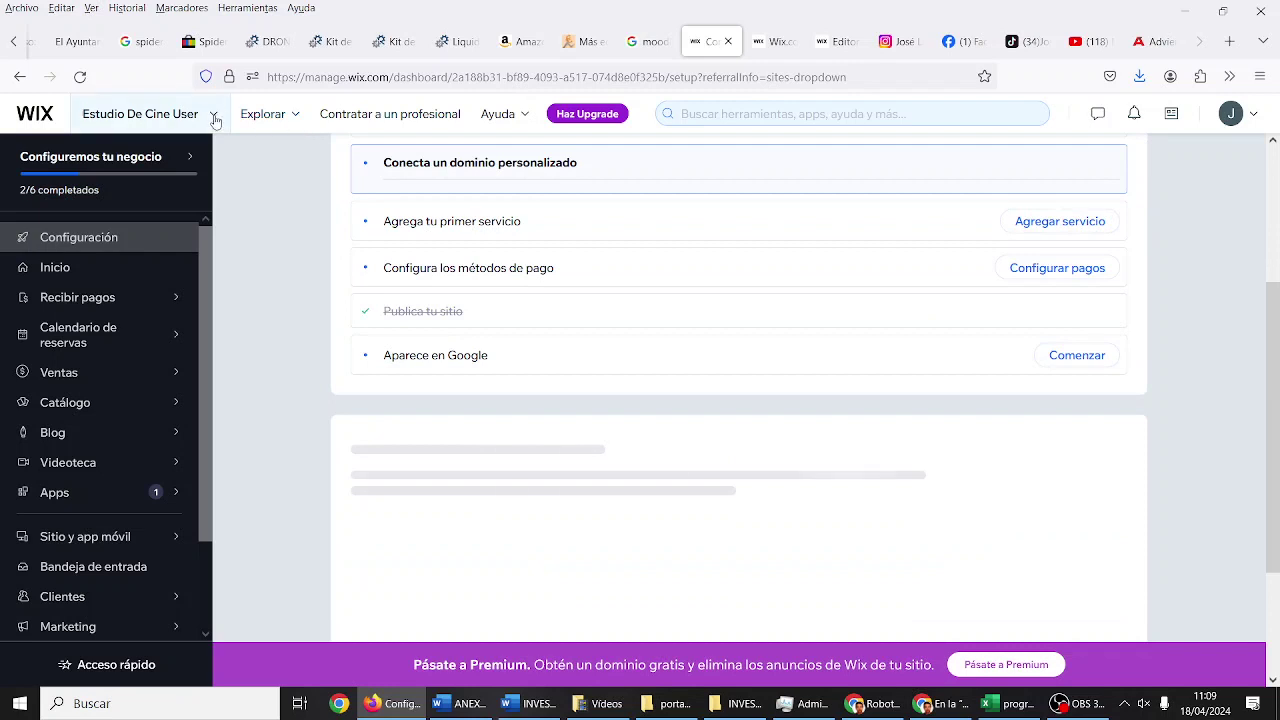
Step: Check the site list, then open the live site via Acciones > 'Ver sitio online'
left_click(214, 117)
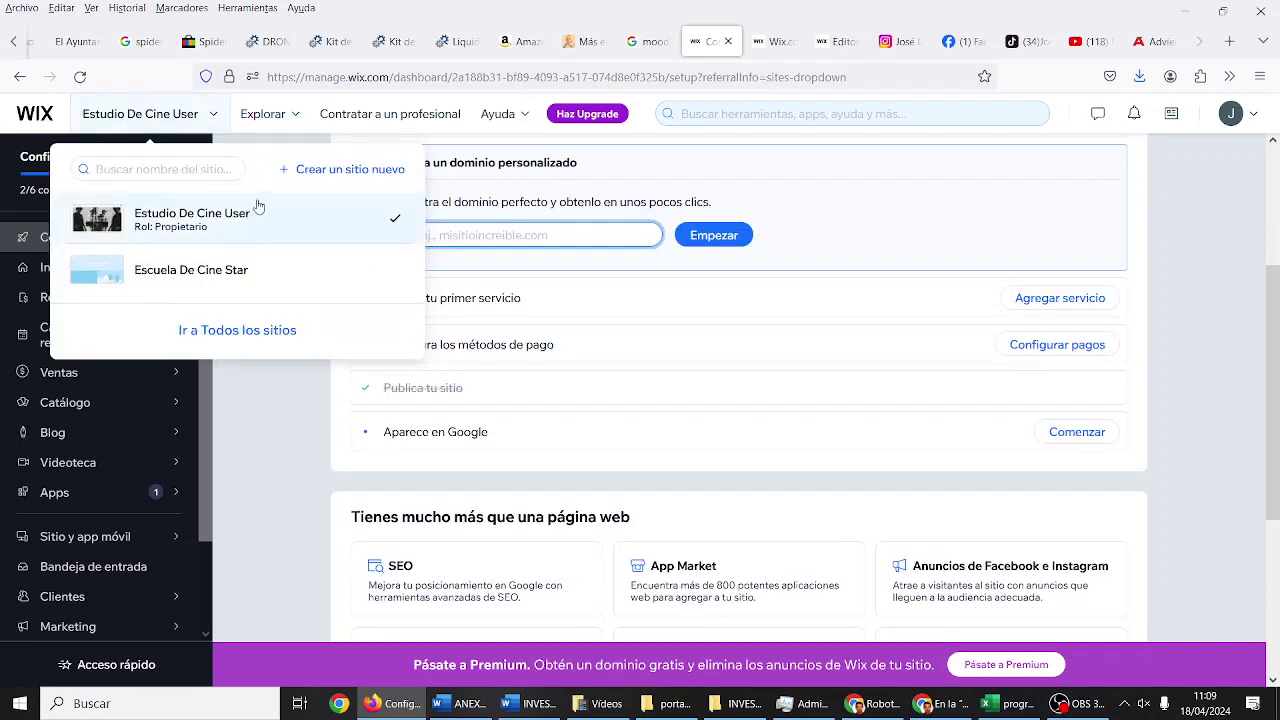
left_click(217, 122)
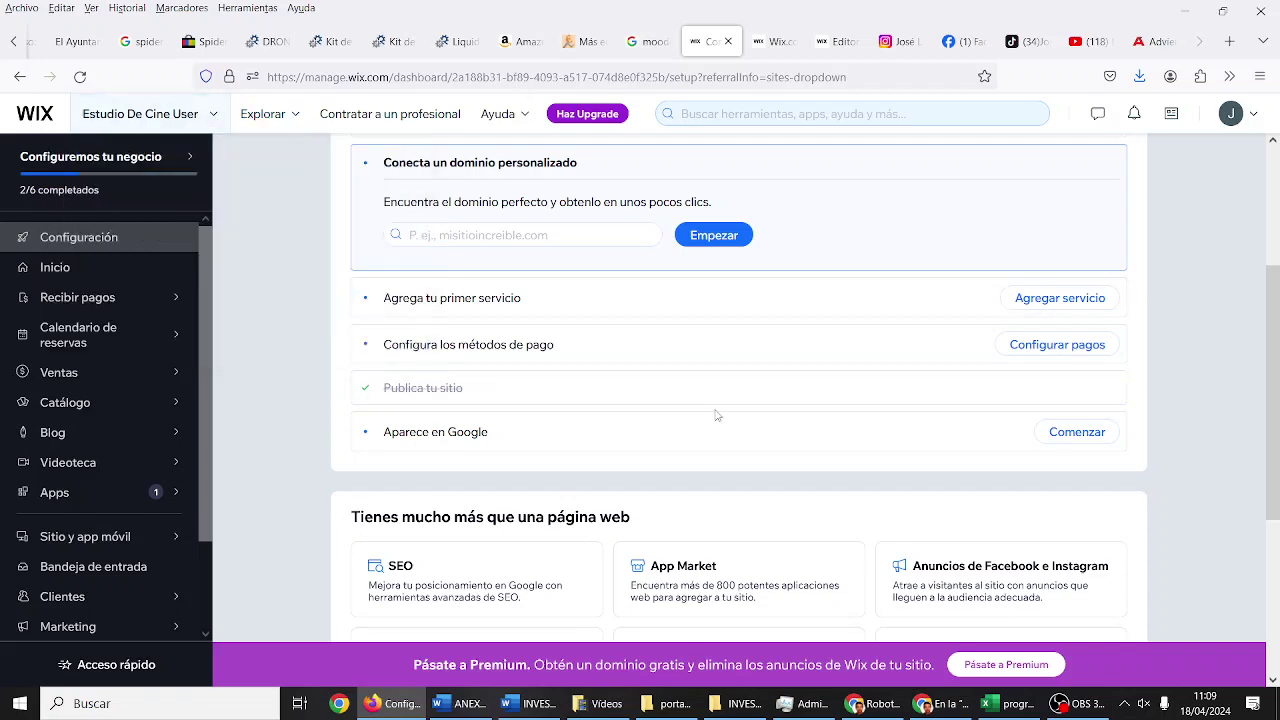
scroll(716, 414, "up", 3)
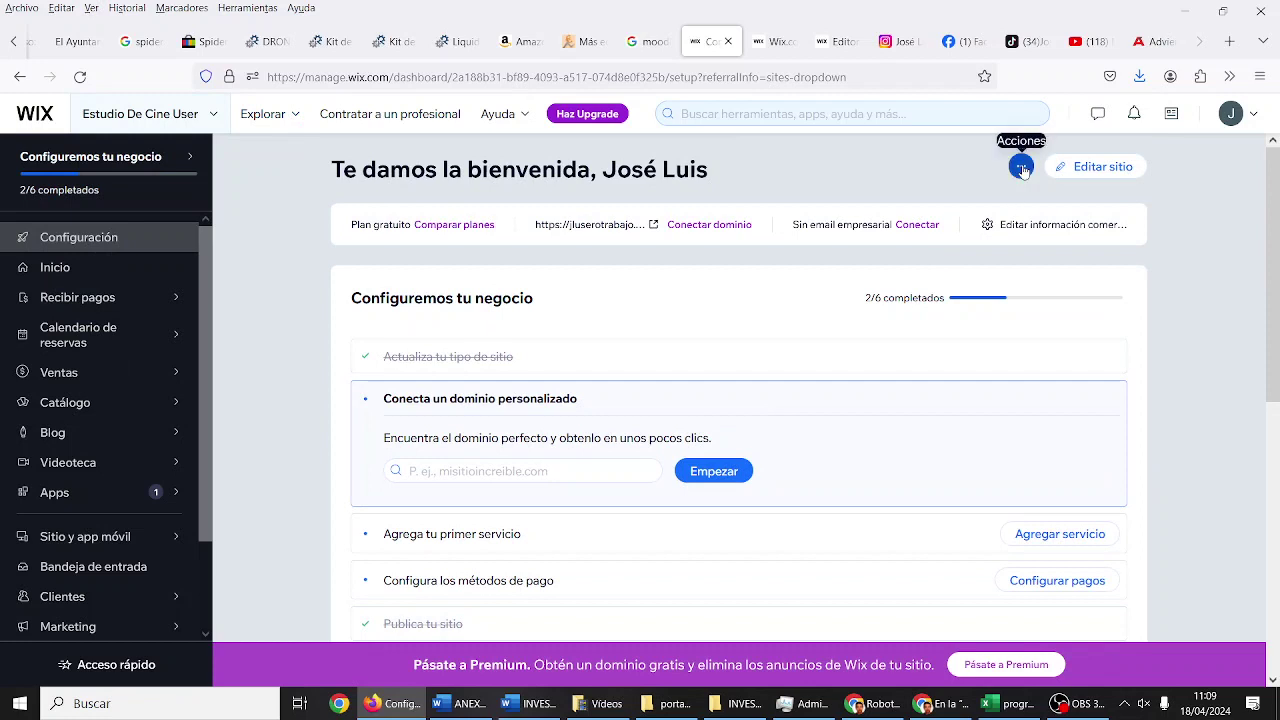
left_click(1021, 168)
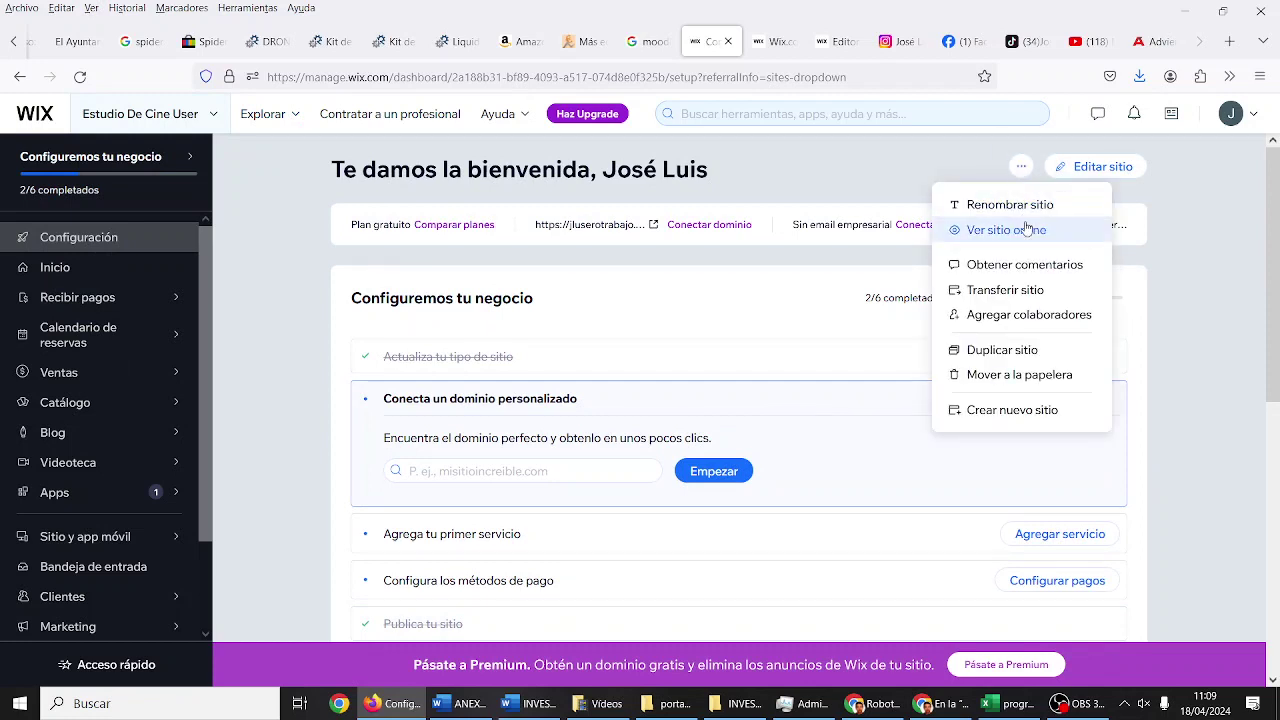
left_click(1023, 229)
right_click(378, 87)
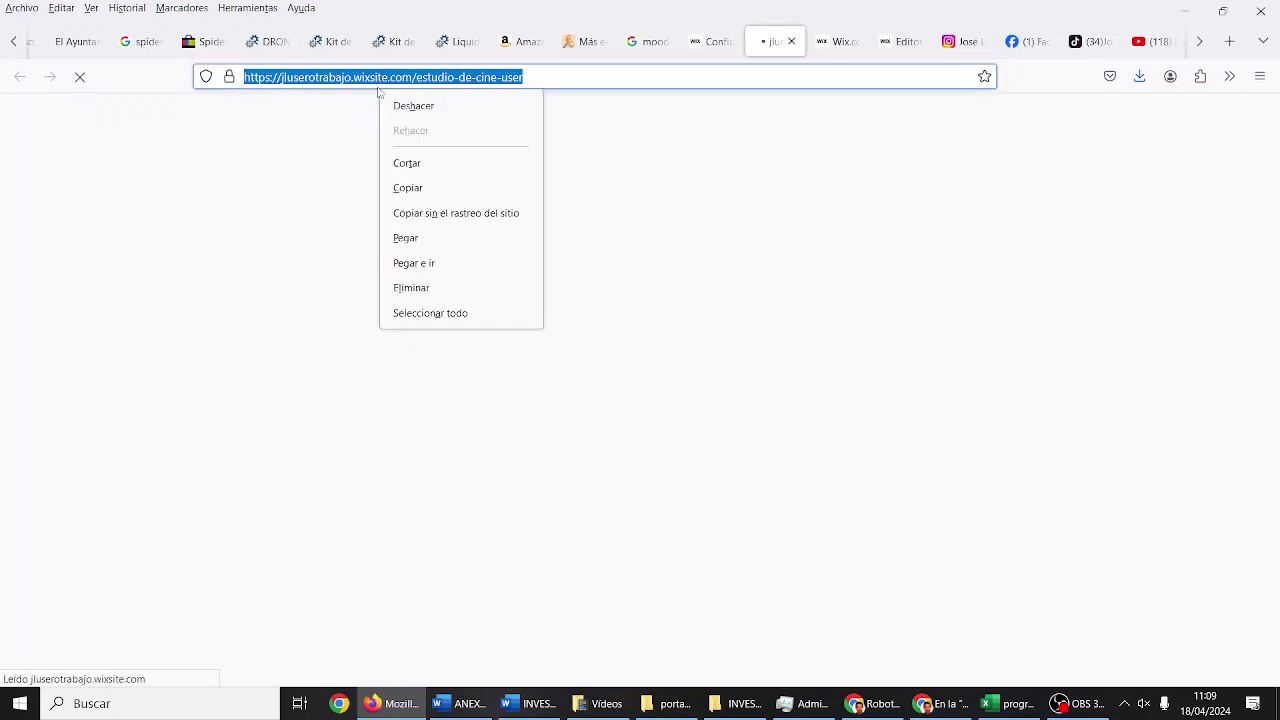
Step: Copy the live site's web address and start scrolling down the homepage
left_click(415, 186)
left_click(27, 228)
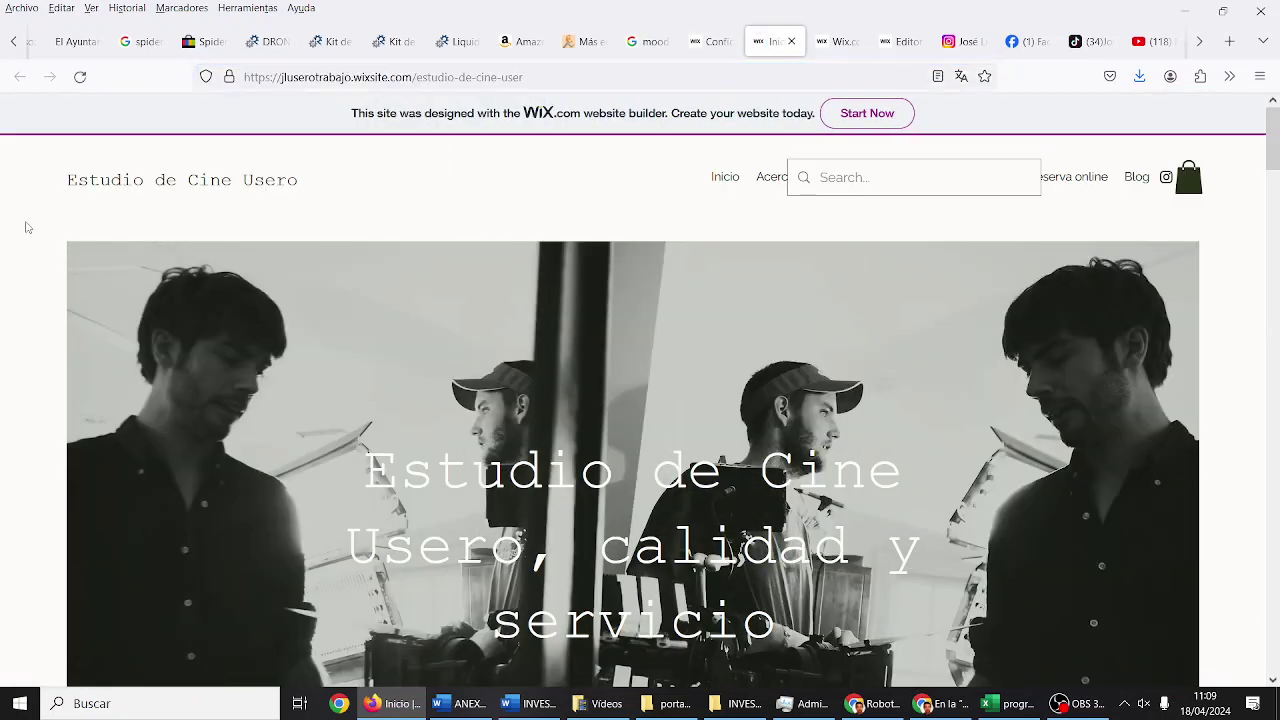
scroll(40, 237, "down", 3)
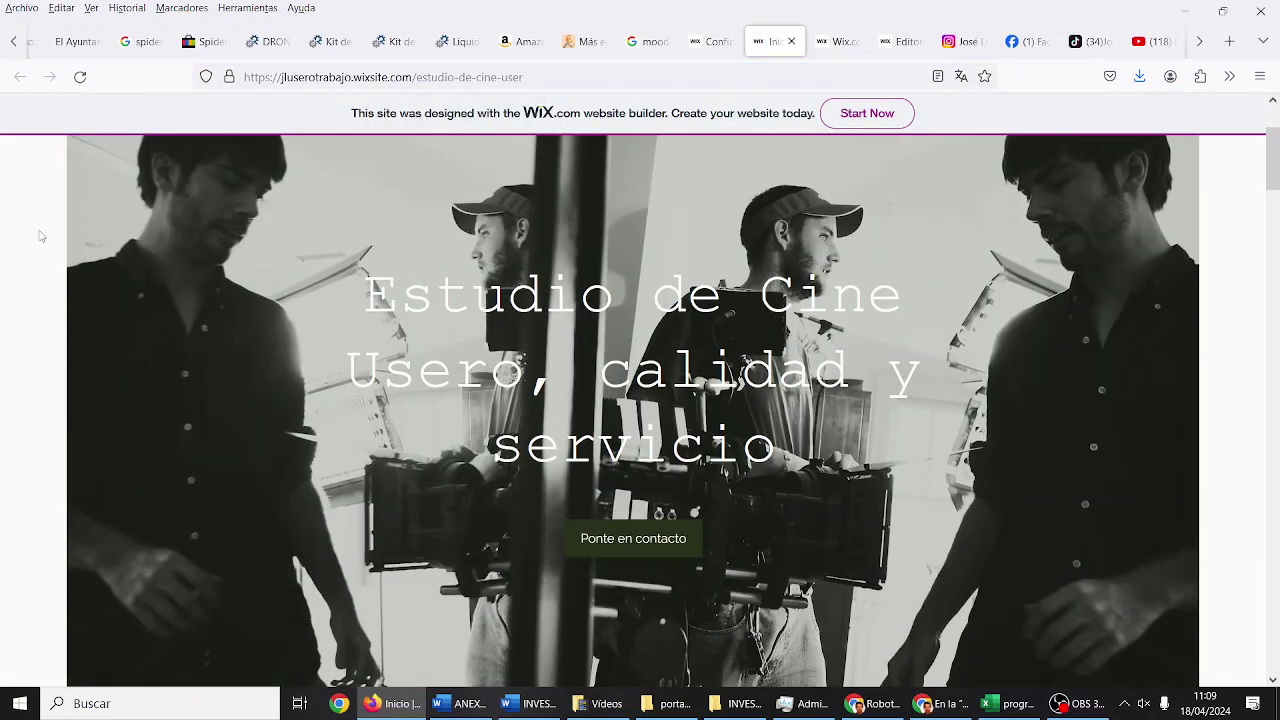
scroll(40, 236, "down", 6)
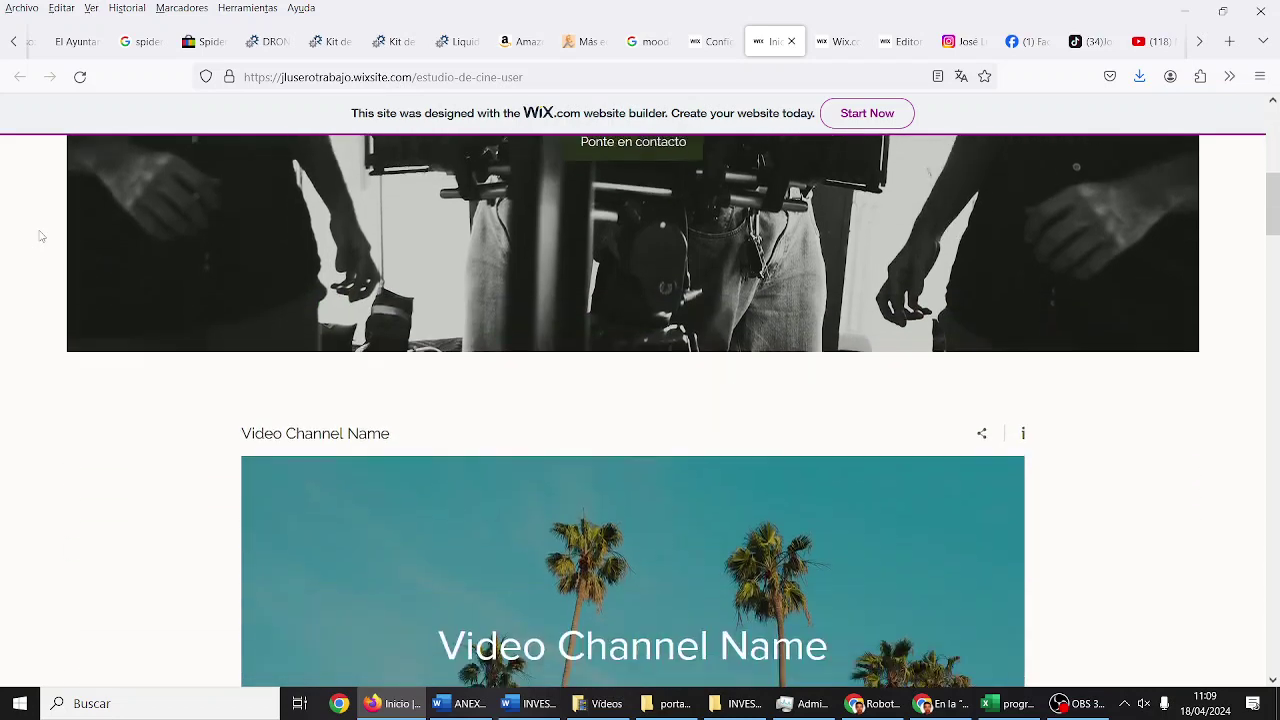
scroll(40, 236, "down", 2)
Step: Browse the homepage down to the footer and back, then go to the 'Acerca' page
scroll(40, 236, "up", 7)
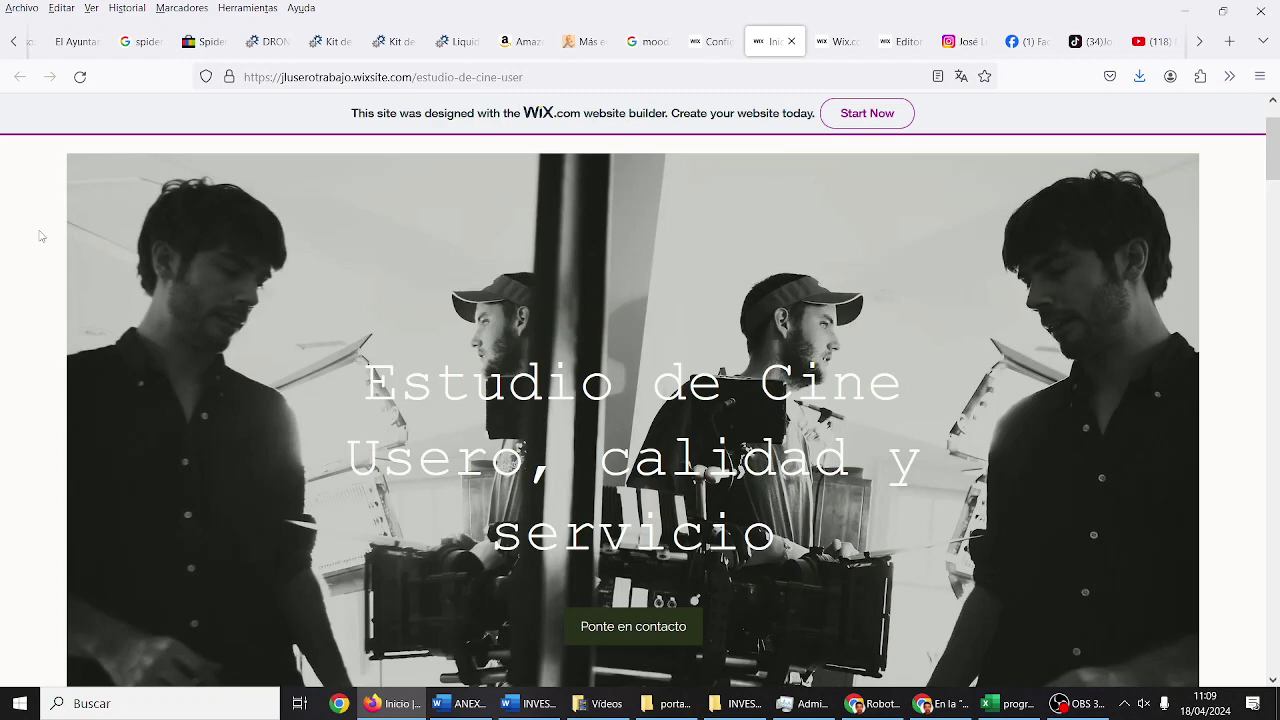
scroll(40, 236, "down", 8)
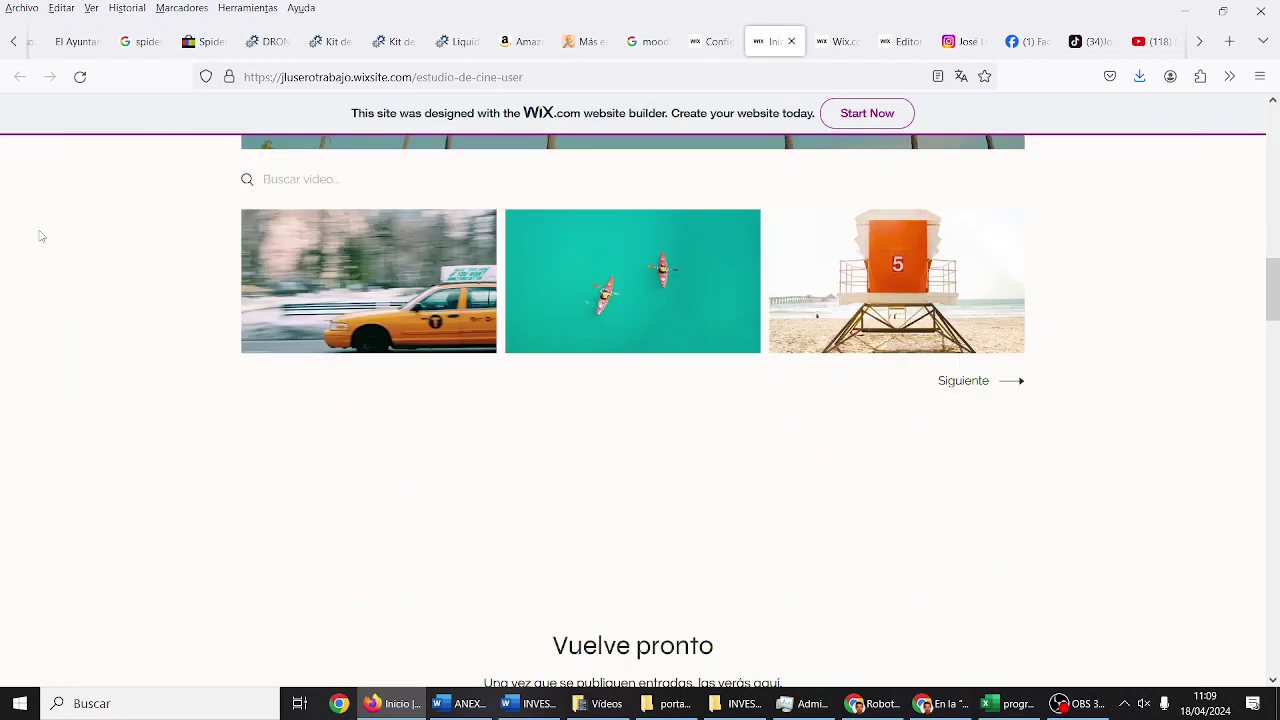
scroll(40, 236, "down", 6)
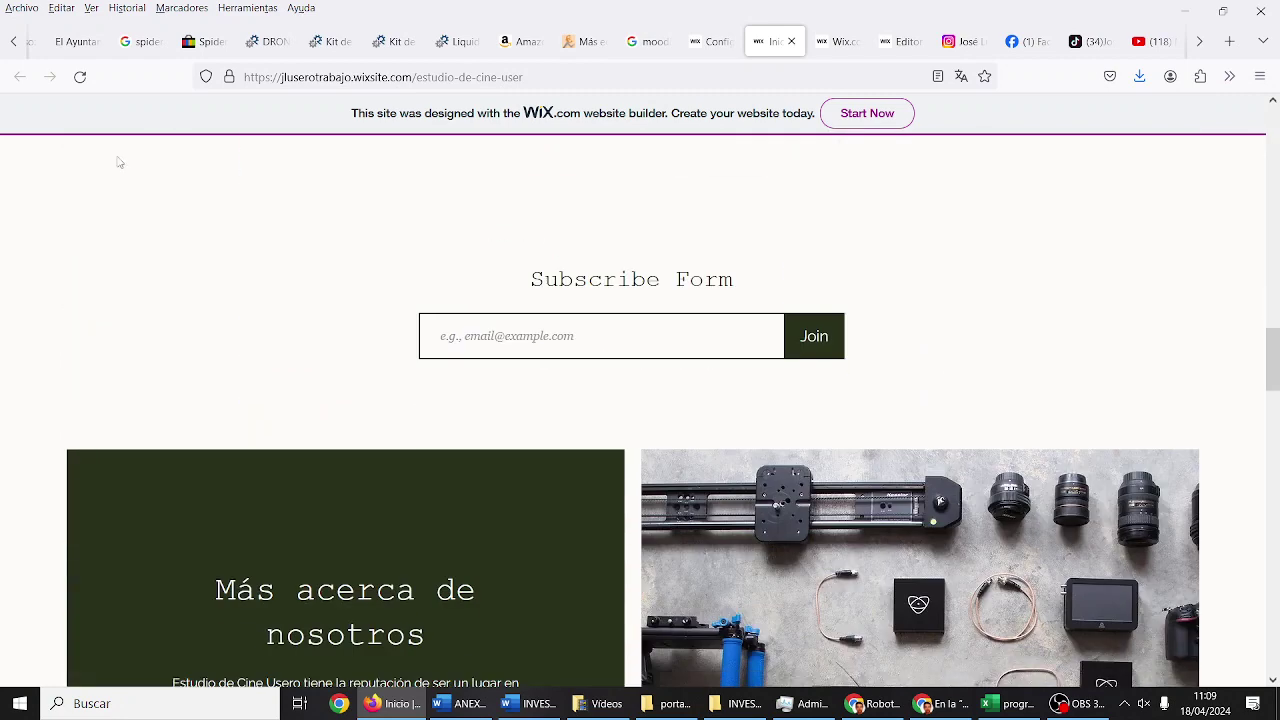
scroll(497, 270, "down", 4)
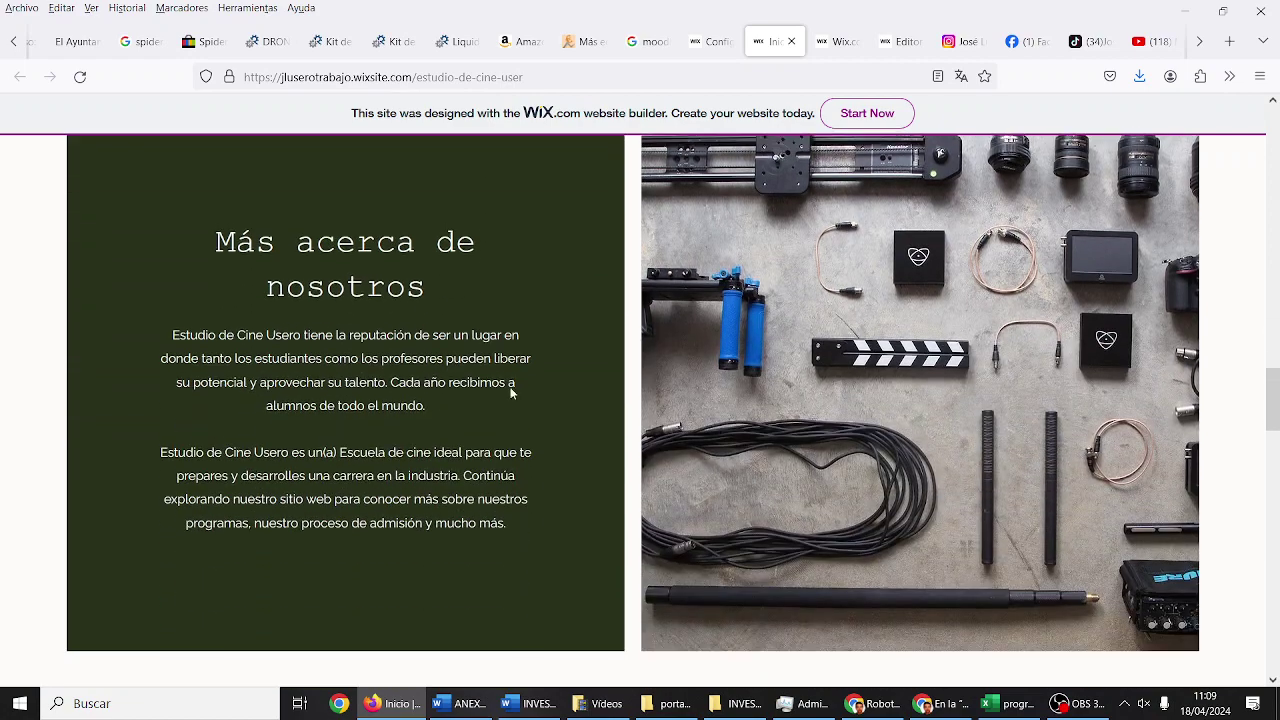
scroll(404, 354, "down", 6)
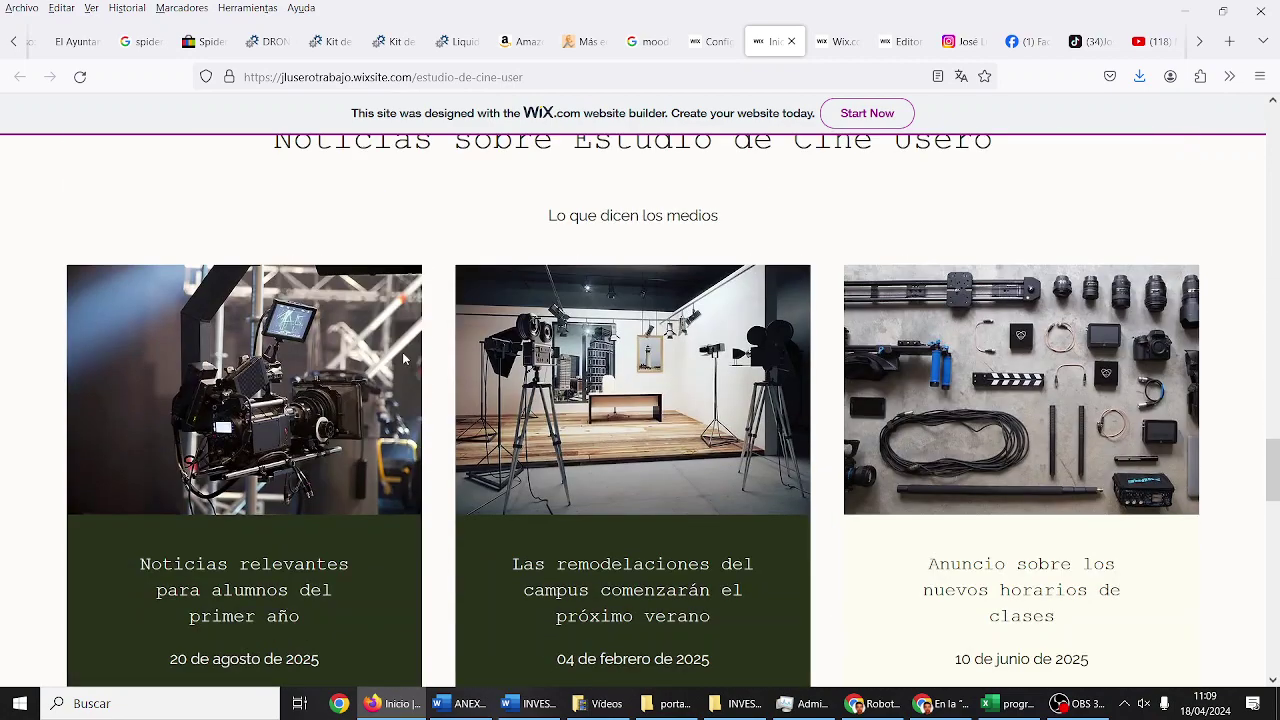
scroll(404, 357, "down", 6)
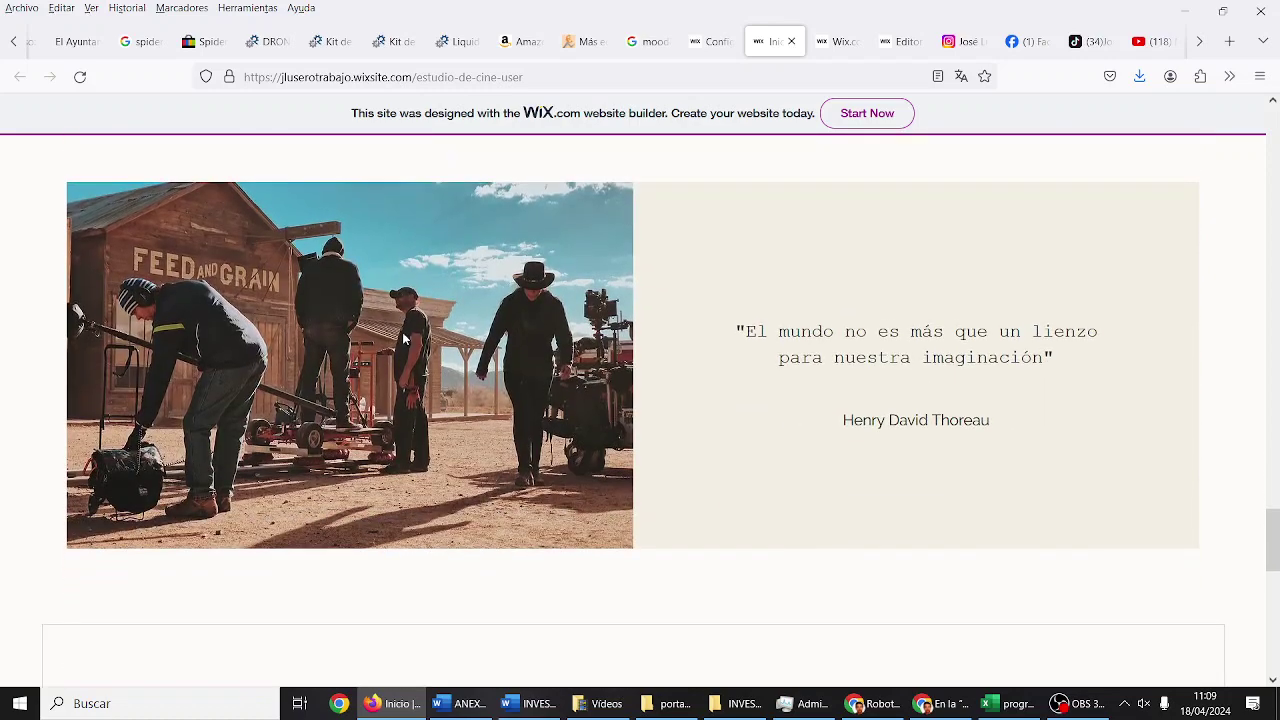
scroll(911, 331, "down", 6)
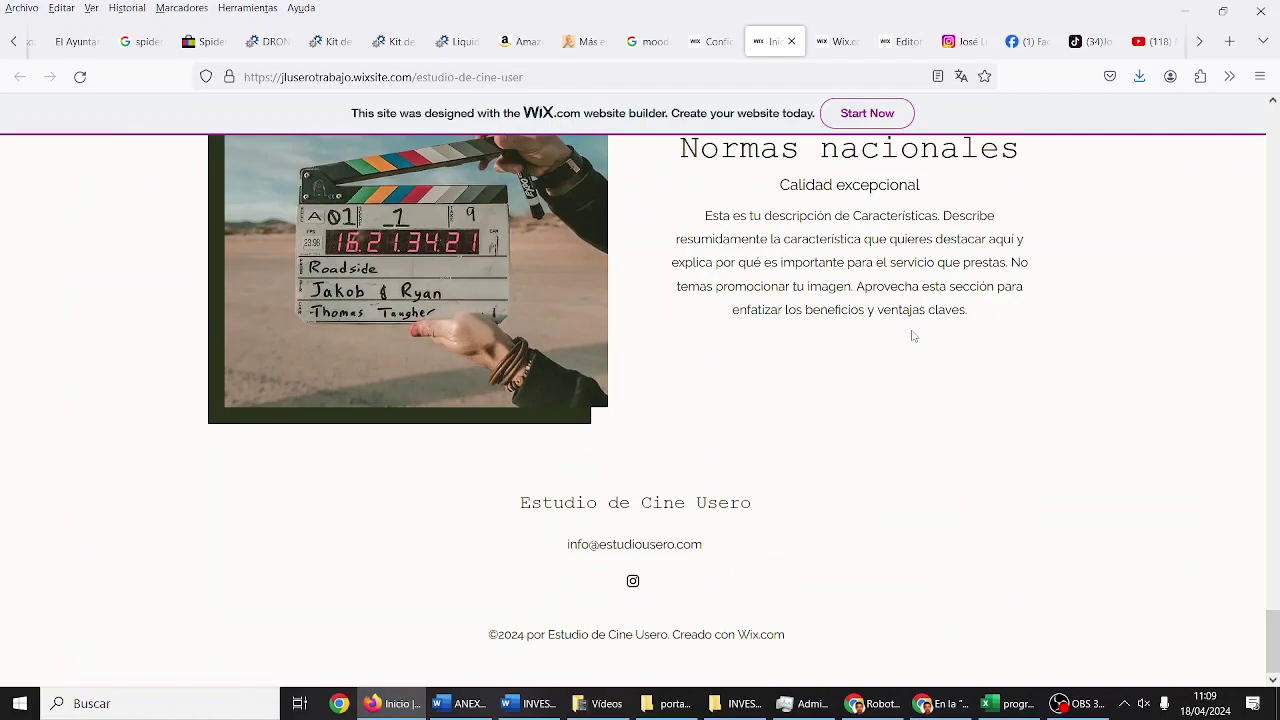
scroll(630, 610, "up", 10)
scroll(620, 577, "up", 15)
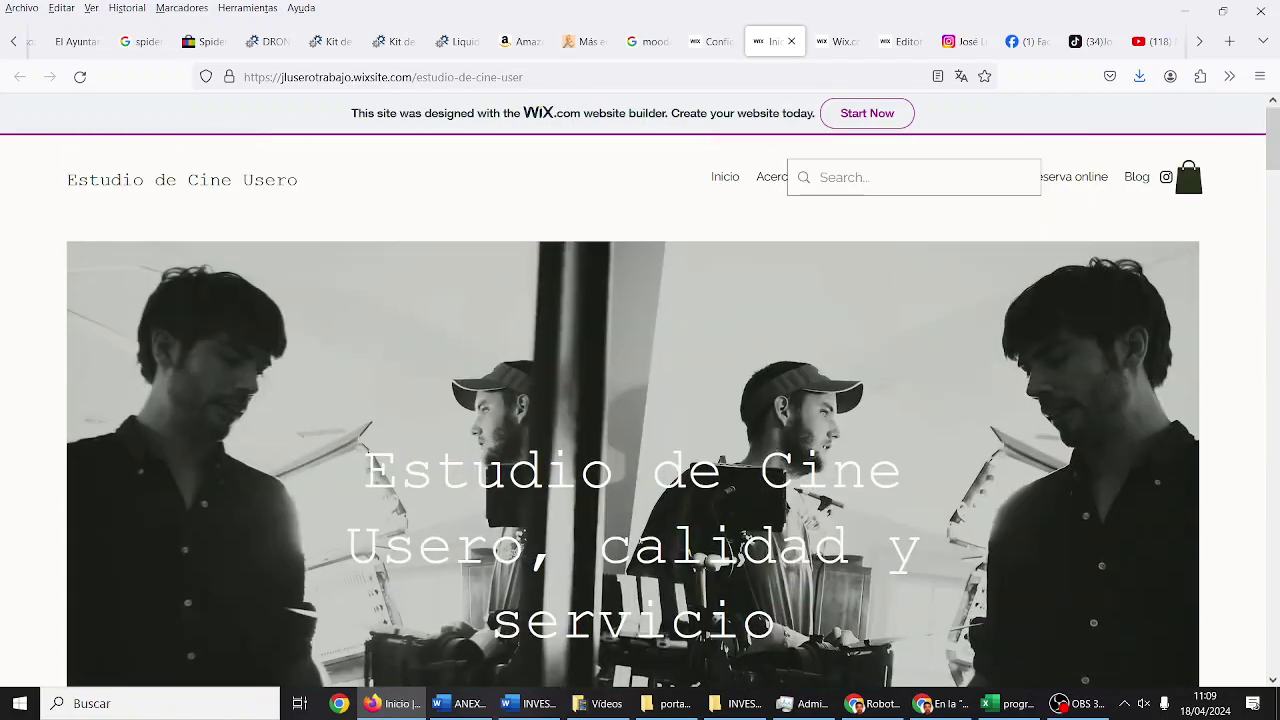
left_click(775, 184)
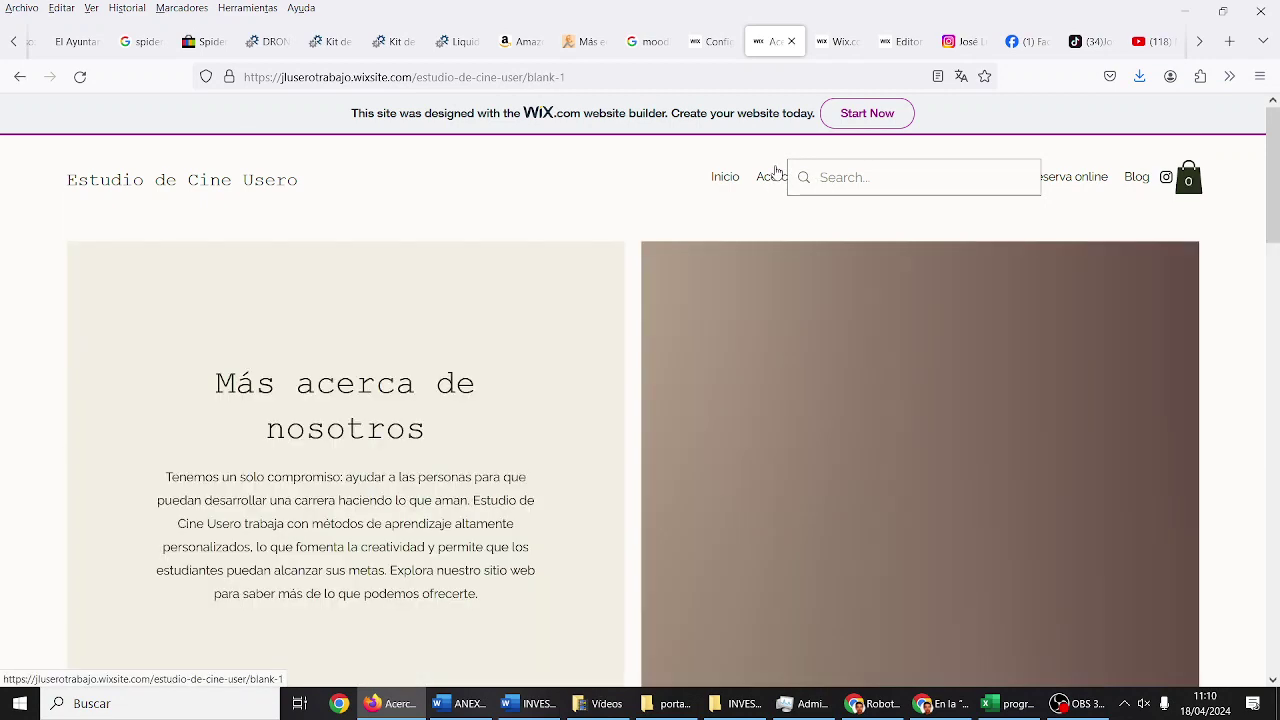
Step: Scroll the About page past the three-teacher Equipo section and back, then open 'Reserva online'
scroll(421, 410, "down", 5)
scroll(420, 412, "up", 5)
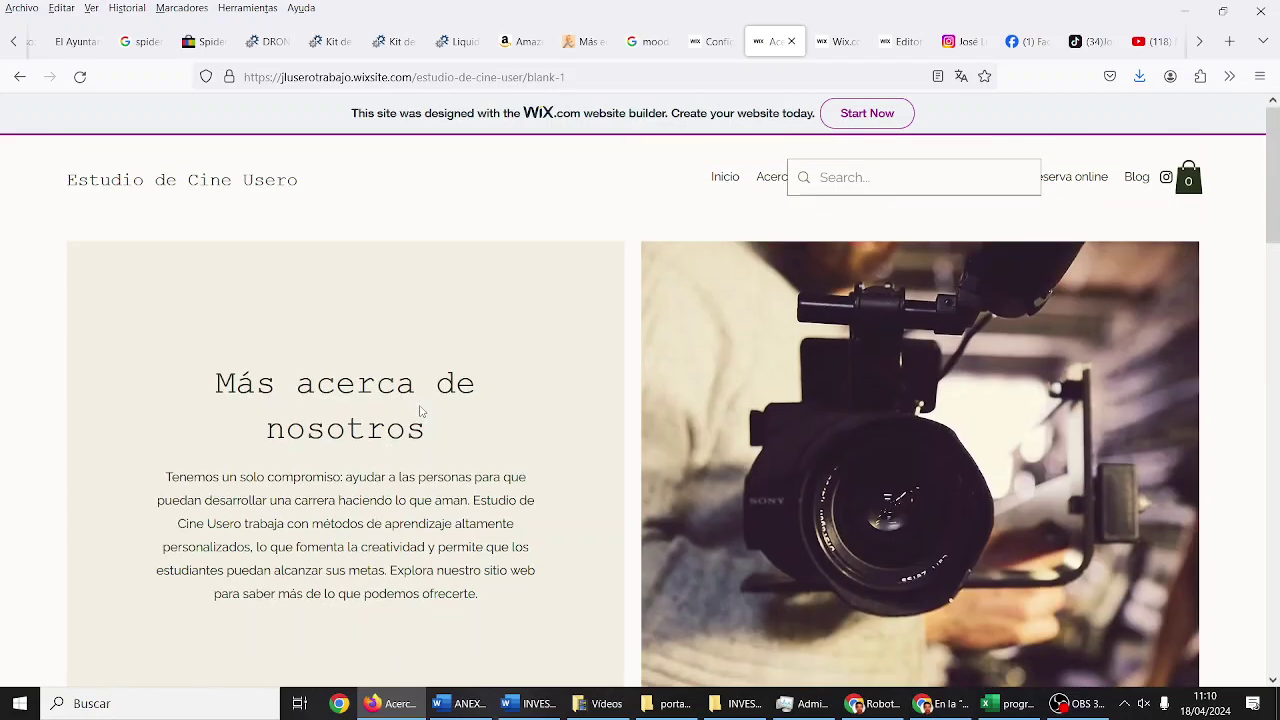
scroll(604, 352, "down", 4)
scroll(604, 354, "down", 8)
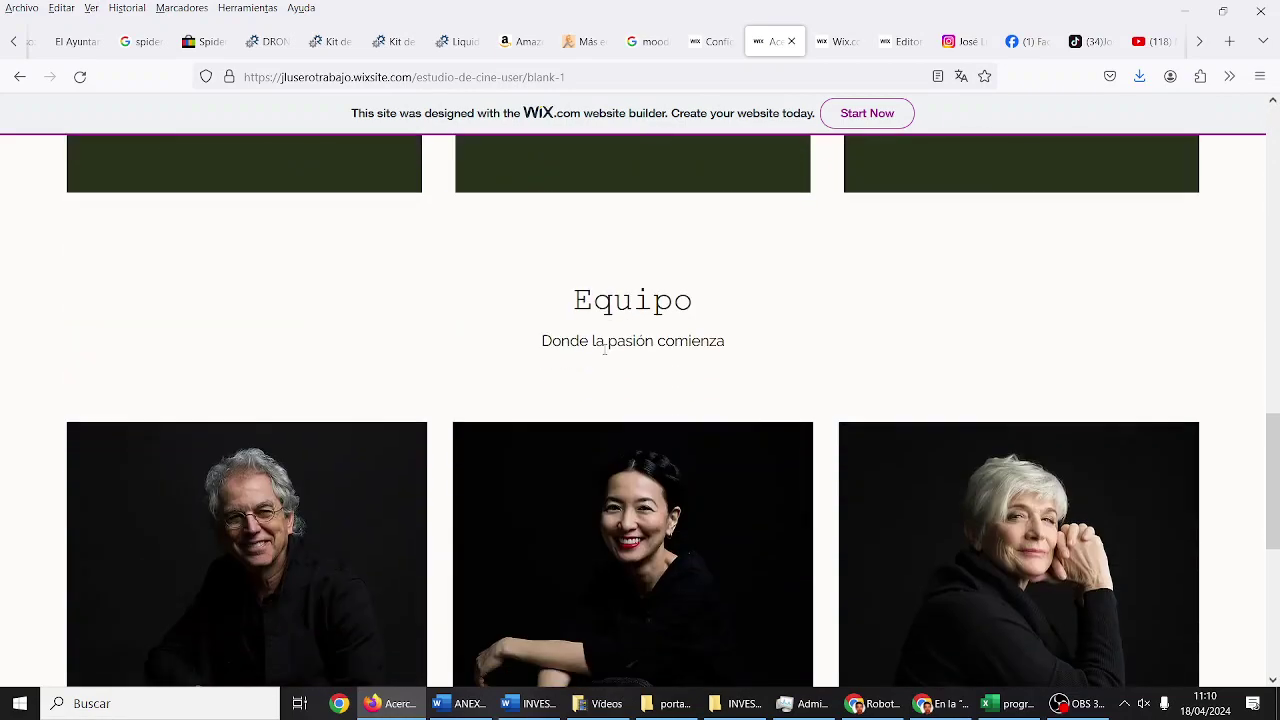
scroll(407, 414, "down", 1)
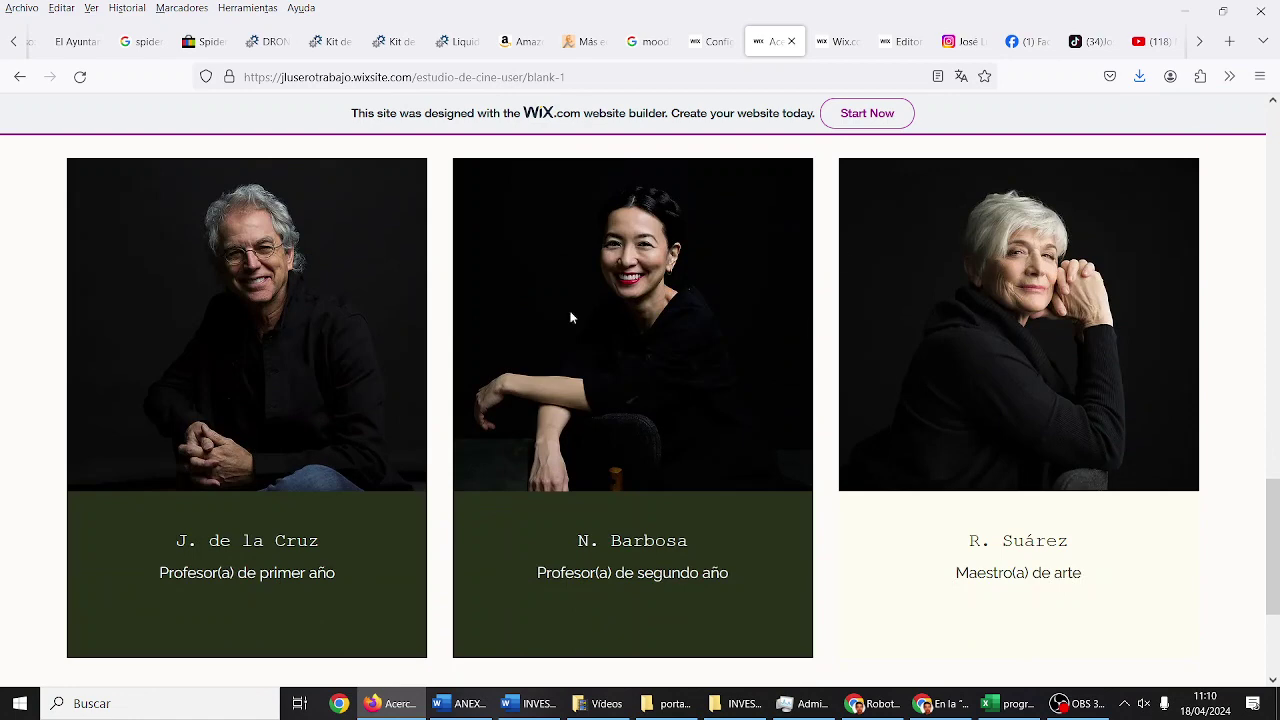
scroll(940, 272, "down", 2)
scroll(940, 270, "up", 3)
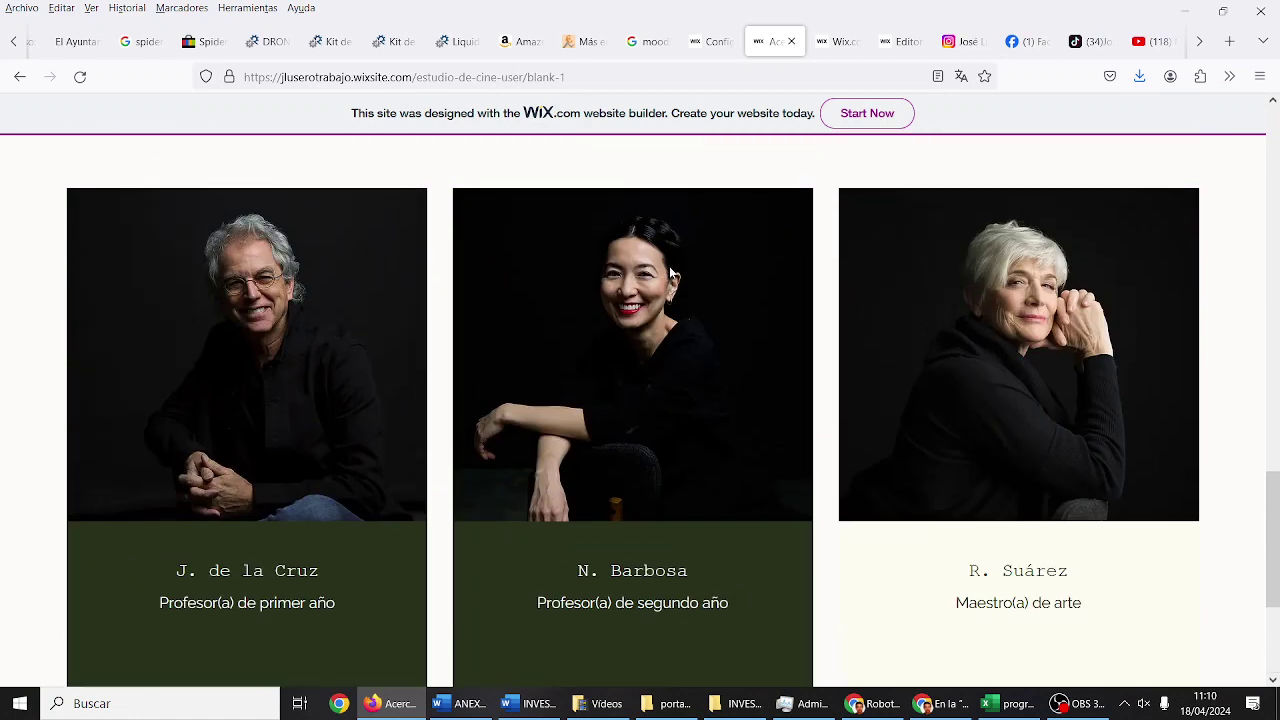
scroll(860, 270, "down", 3)
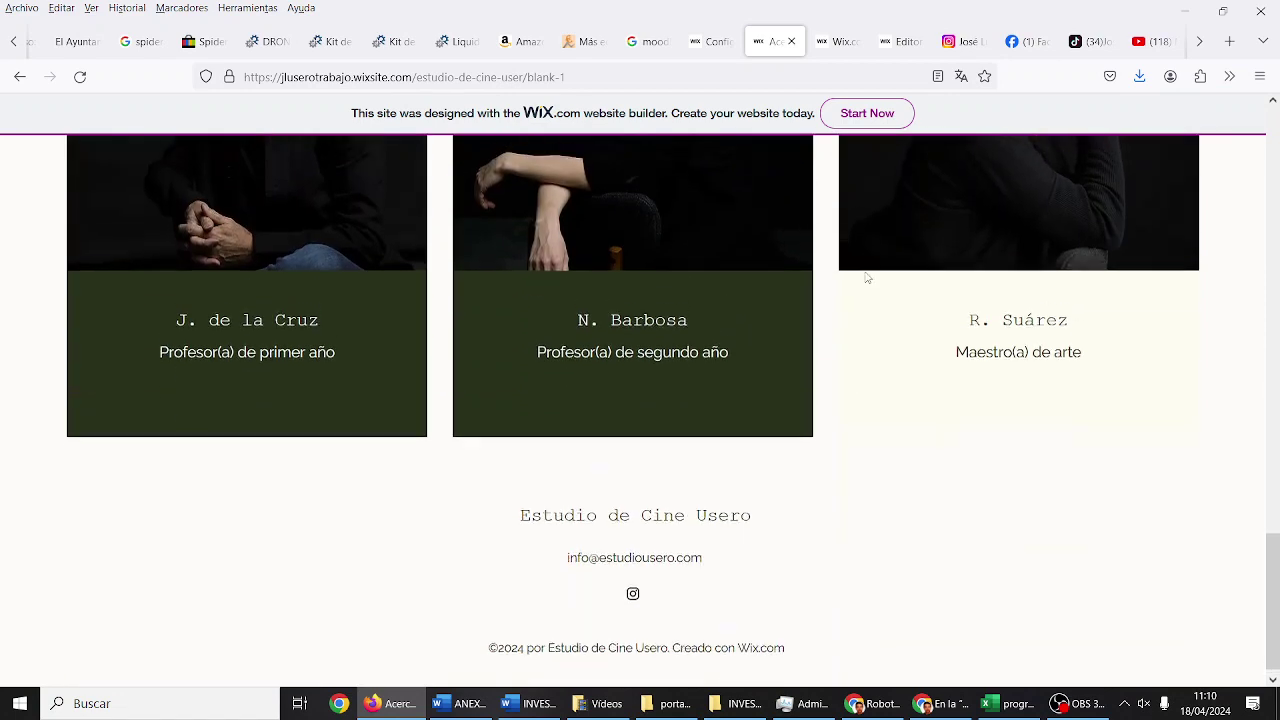
scroll(860, 275, "up", 3)
scroll(432, 453, "down", 2)
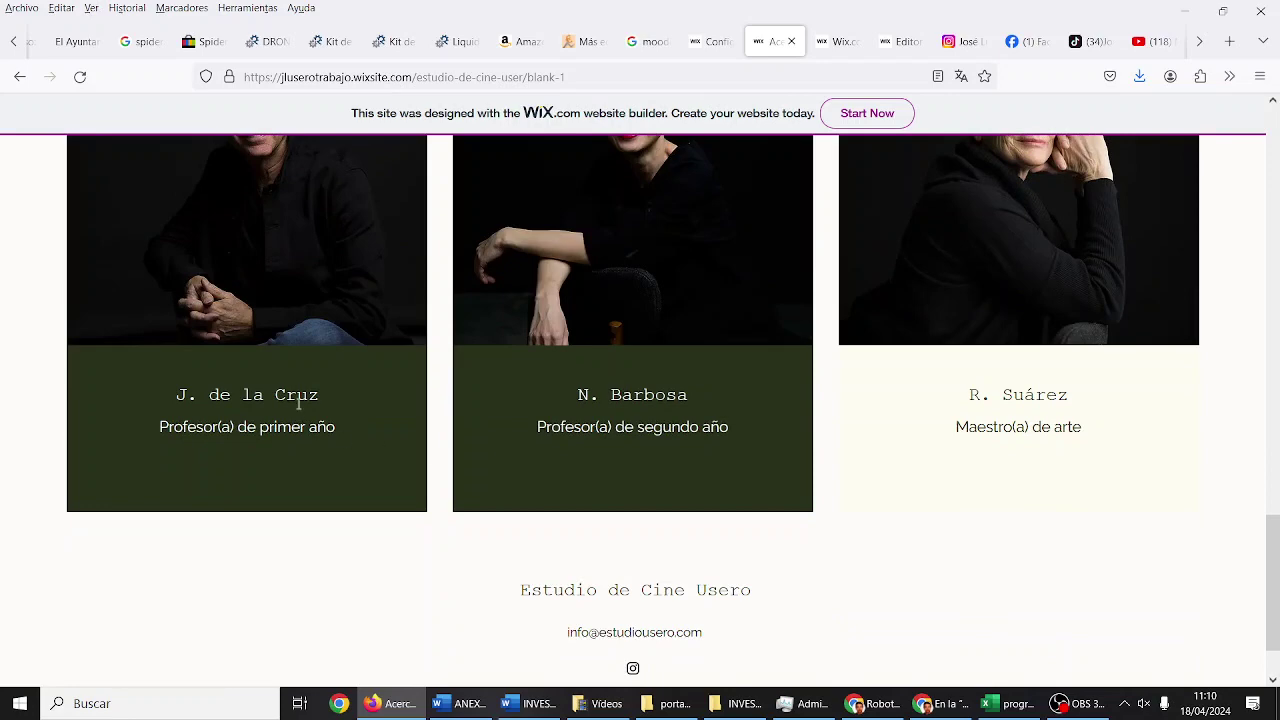
scroll(309, 300, "up", 2)
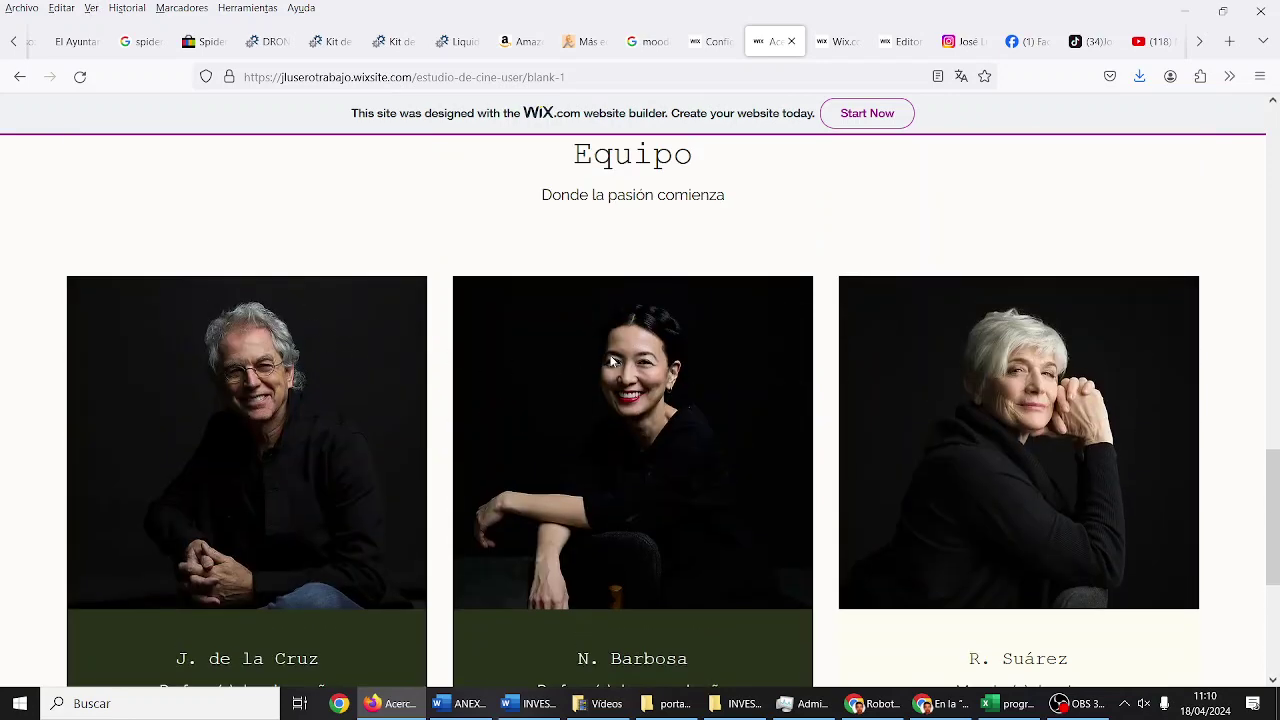
scroll(1042, 334, "down", 2)
scroll(1043, 334, "down", 2)
scroll(1043, 334, "up", 15)
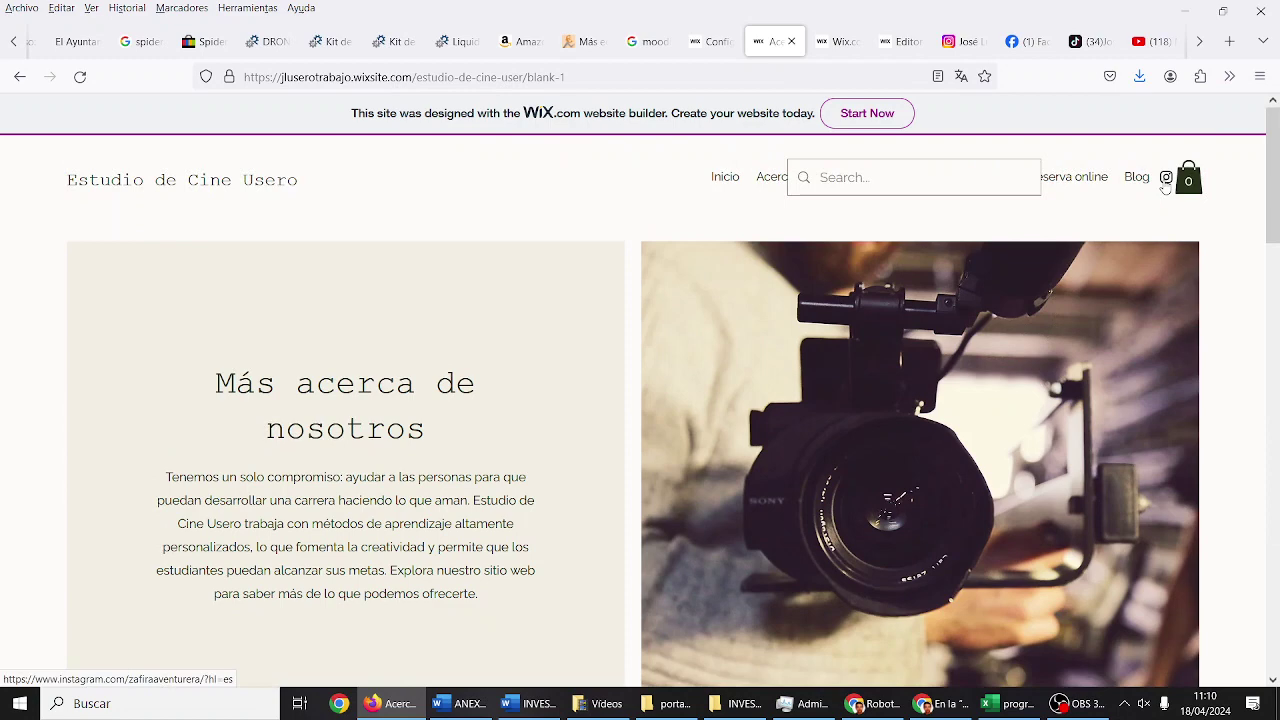
left_click(1076, 178)
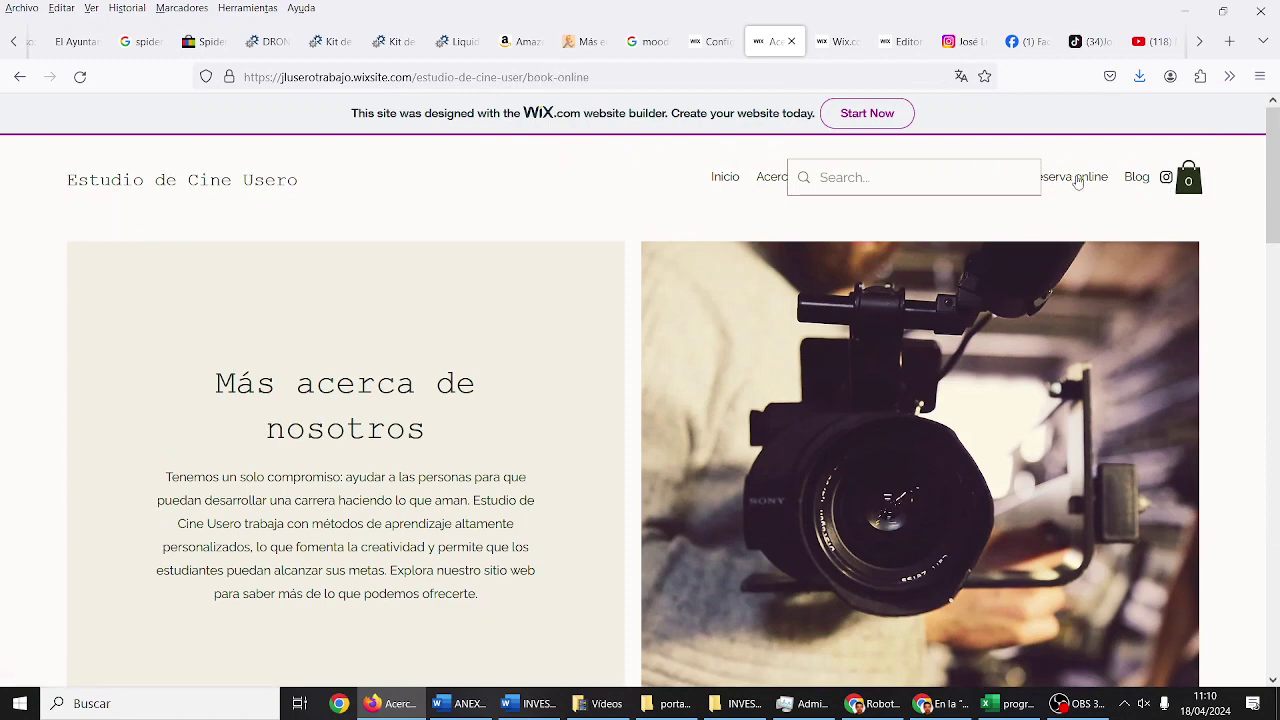